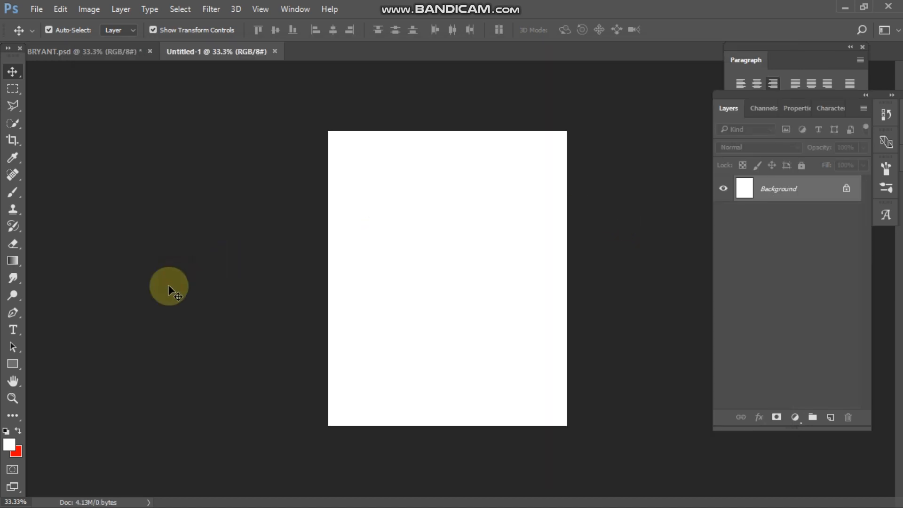
- Set the foreground colour to black (000000) and fill the Background layer with it
{"action": "left_click", "coordinate": [9, 443]}
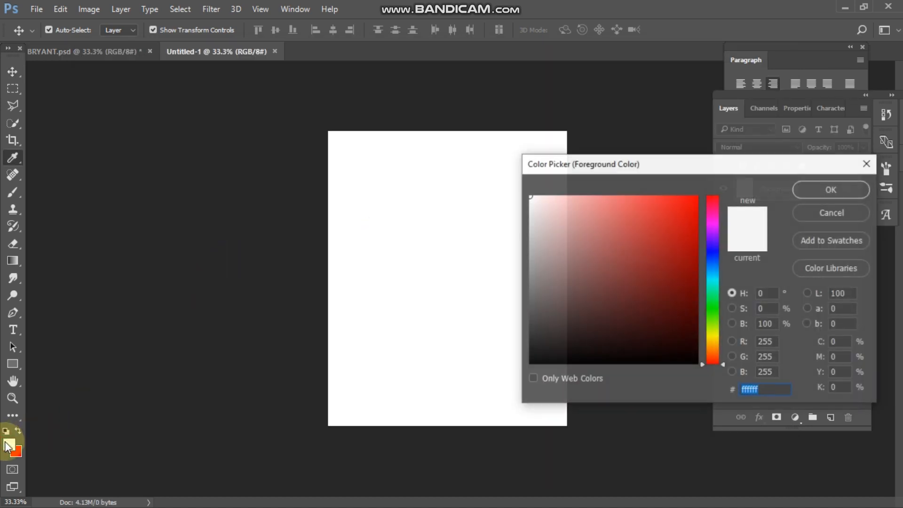
{"action": "left_click_drag", "start_coordinate": [529, 225], "coordinate": [523, 371]}
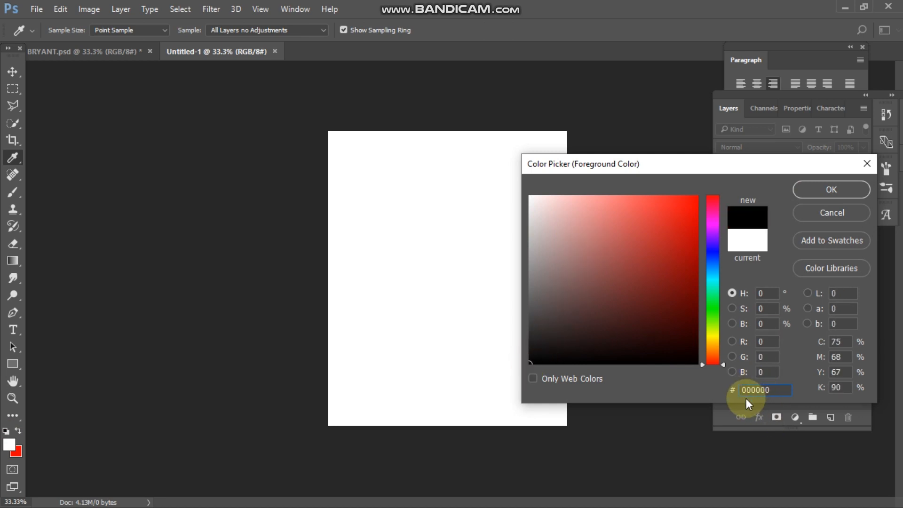
{"action": "left_click", "coordinate": [820, 194]}
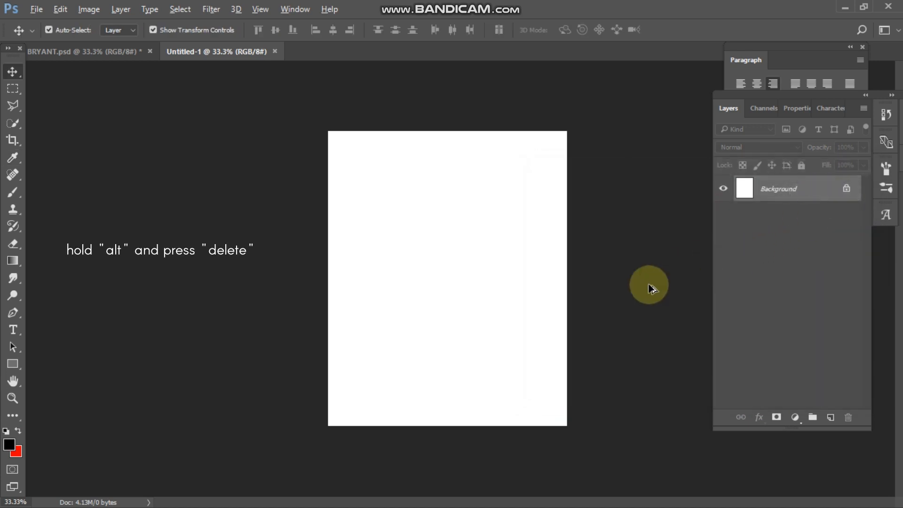
{"action": "key", "text": "alt+Delete"}
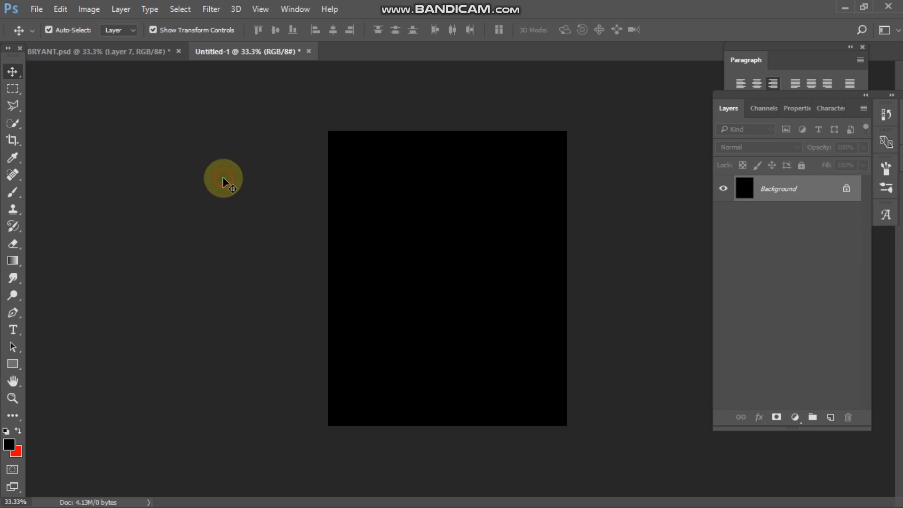
- Place the turquoise and orange basketball court photo from the Documents folder (pexels file ending in 2260849) as an embedded image
{"action": "left_click", "coordinate": [36, 9]}
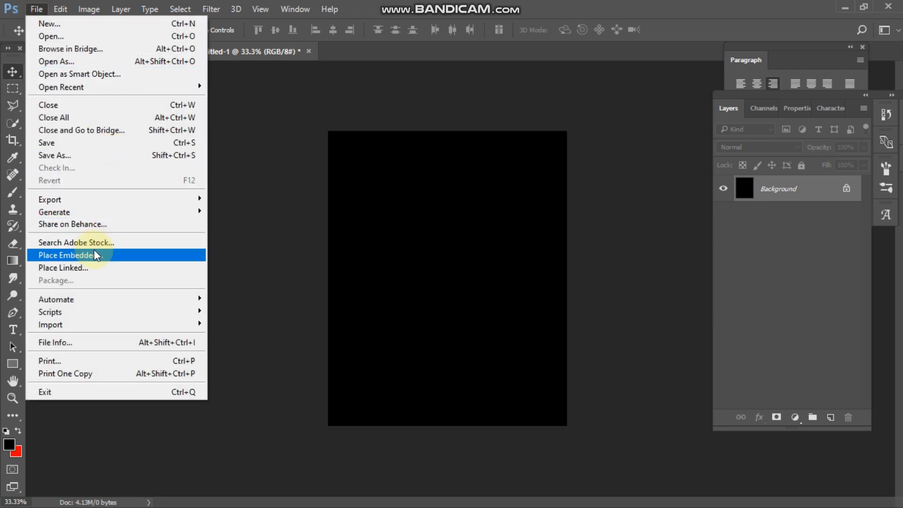
{"action": "left_click", "coordinate": [95, 255]}
{"action": "scroll", "coordinate": [412, 250], "scroll_direction": "down", "scroll_amount": 3}
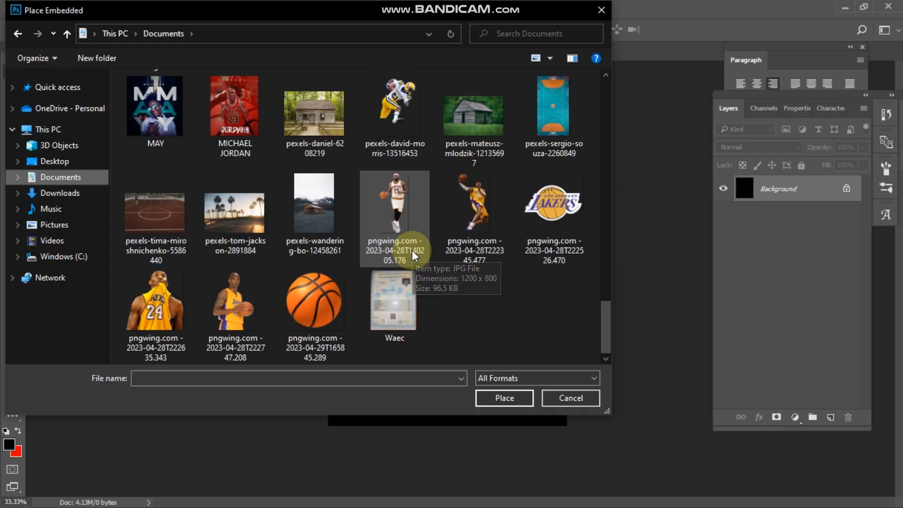
{"action": "left_click", "coordinate": [561, 97]}
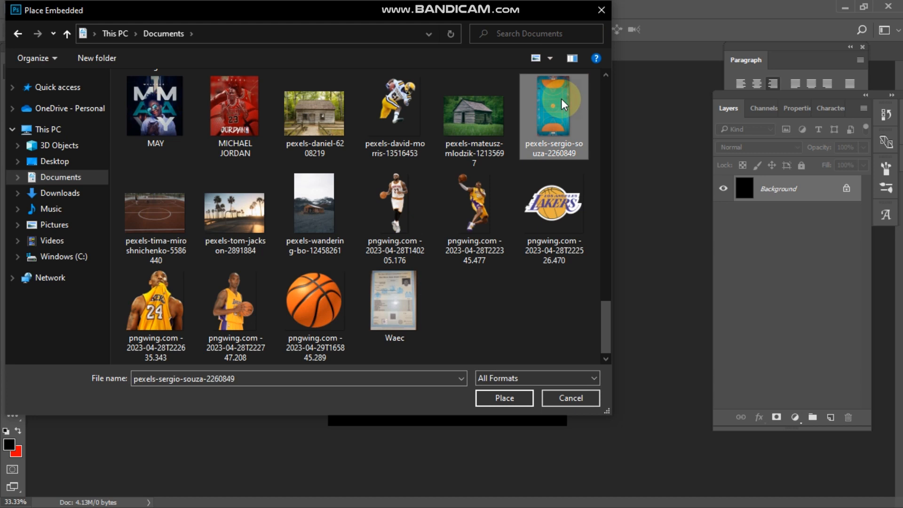
{"action": "left_click", "coordinate": [523, 397]}
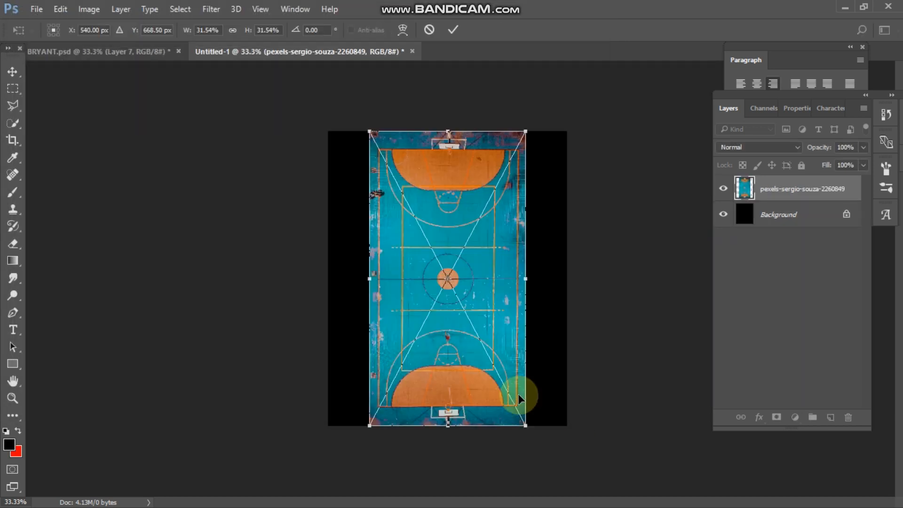
- Enlarge the court photo to about 52% and position it to cover the whole canvas, with the hoop at the canvas's upper edge
{"action": "key", "text": "ctrl+minus"}
{"action": "left_click_drag", "start_coordinate": [540, 389], "coordinate": [550, 449]}
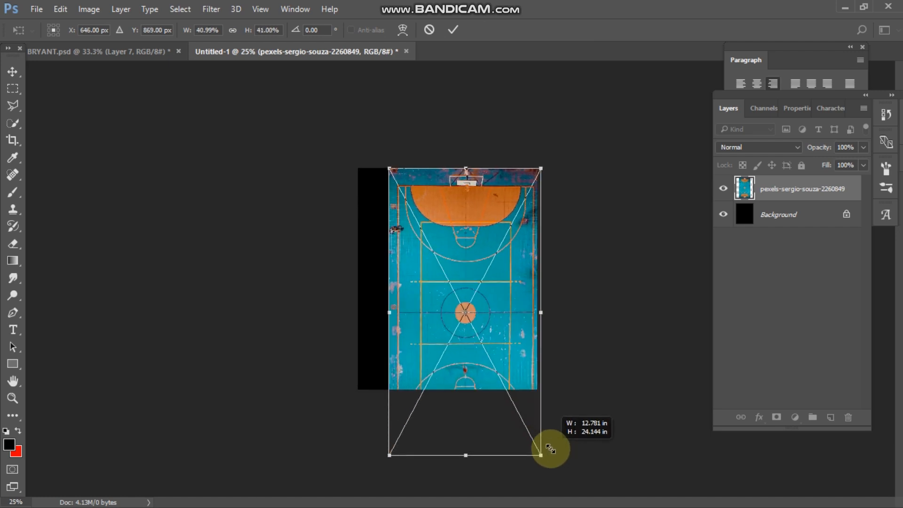
{"action": "left_click_drag", "start_coordinate": [389, 169], "coordinate": [354, 104]}
{"action": "left_click_drag", "start_coordinate": [436, 225], "coordinate": [435, 254]}
{"action": "key", "text": "Return"}
{"action": "left_click_drag", "start_coordinate": [541, 158], "coordinate": [523, 168]}
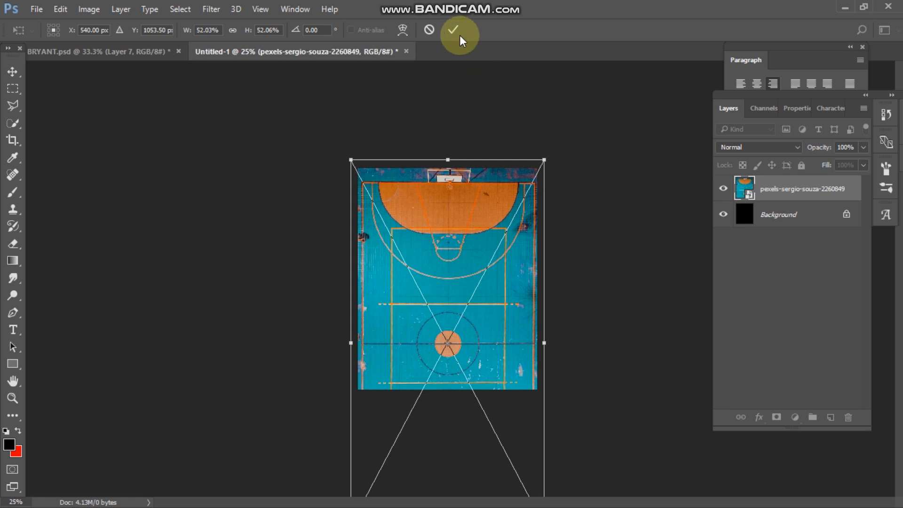
{"action": "left_click", "coordinate": [454, 31]}
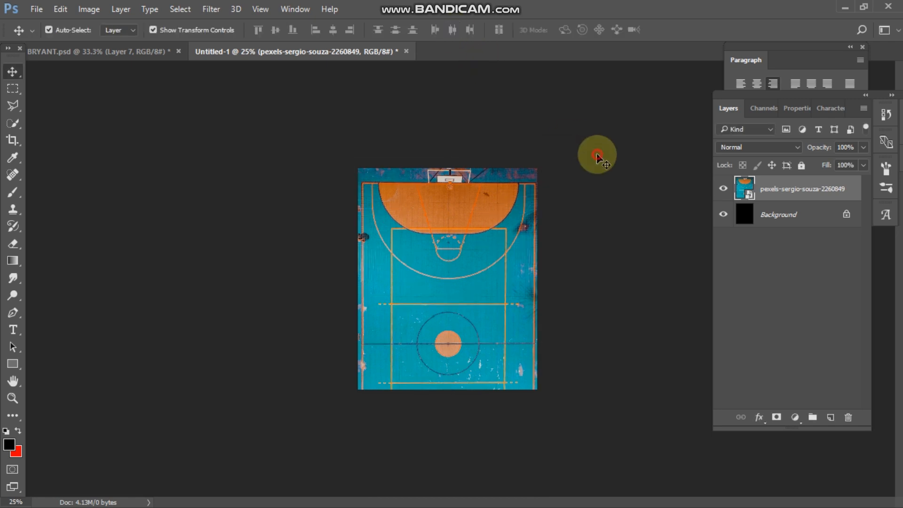
{"action": "key", "text": "ctrl+plus"}
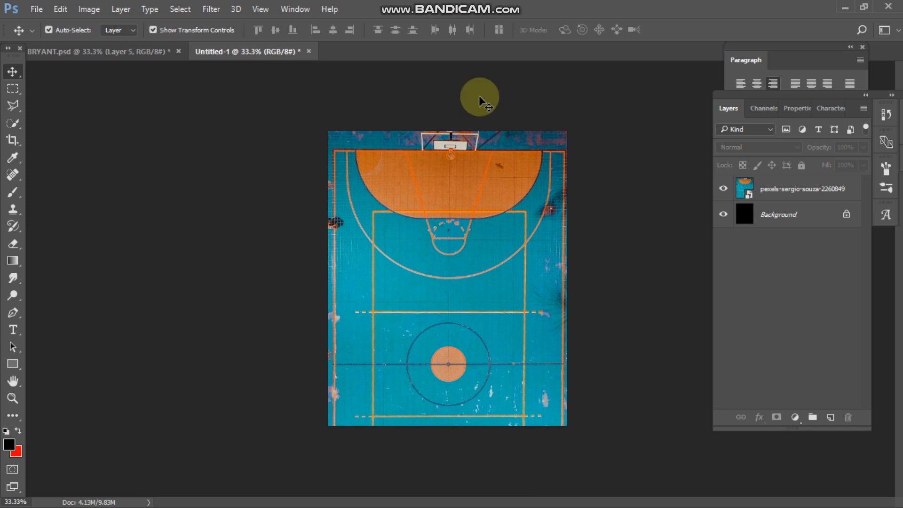
- Place the player cutout in the number 24 jersey, pngwing.com - 2023-04-28T222635.343, as an embedded image
{"action": "left_click", "coordinate": [38, 8]}
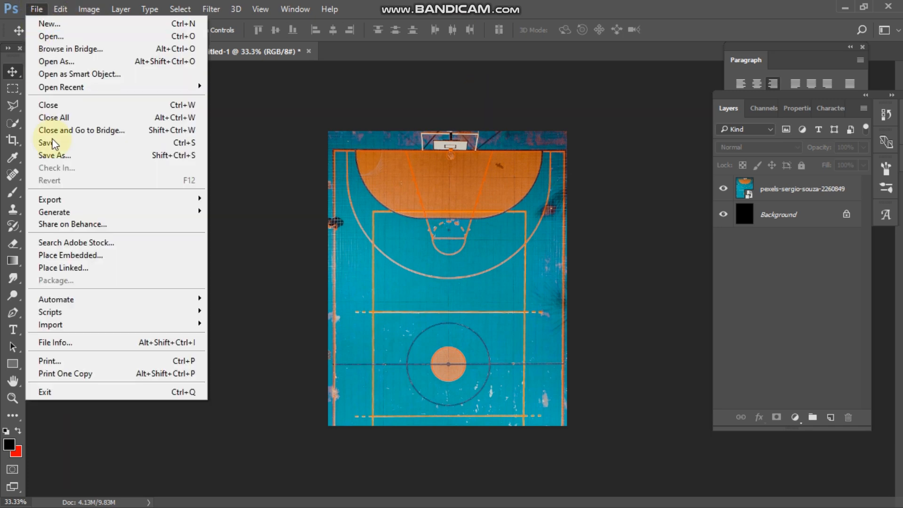
{"action": "left_click", "coordinate": [72, 256]}
{"action": "left_click_drag", "start_coordinate": [603, 275], "coordinate": [596, 317]}
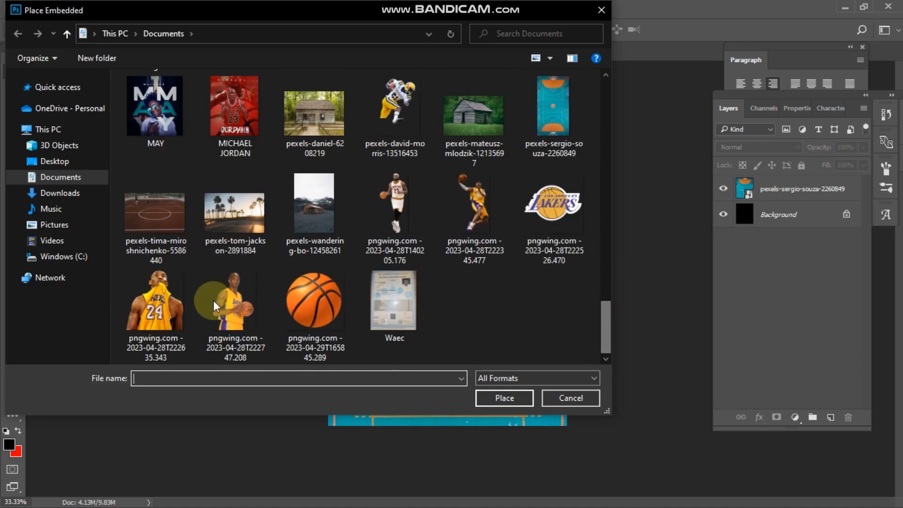
{"action": "left_click", "coordinate": [179, 293]}
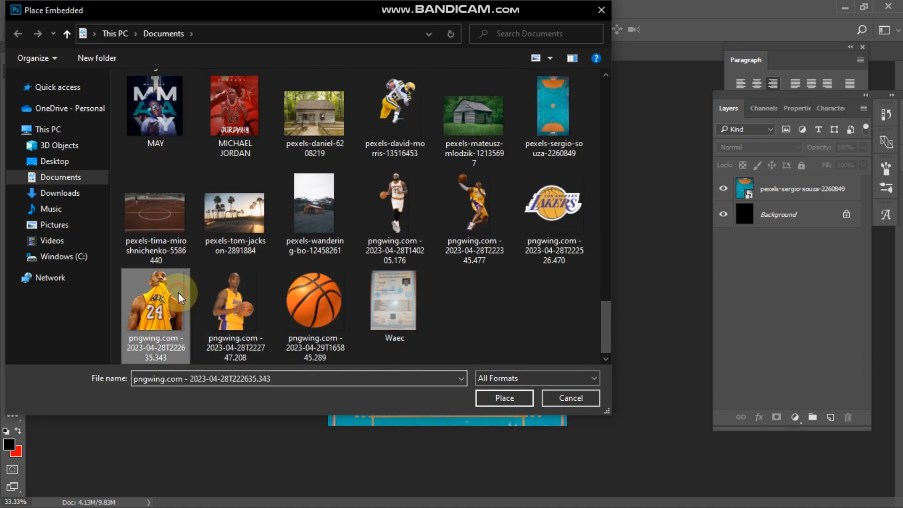
{"action": "left_click", "coordinate": [504, 399]}
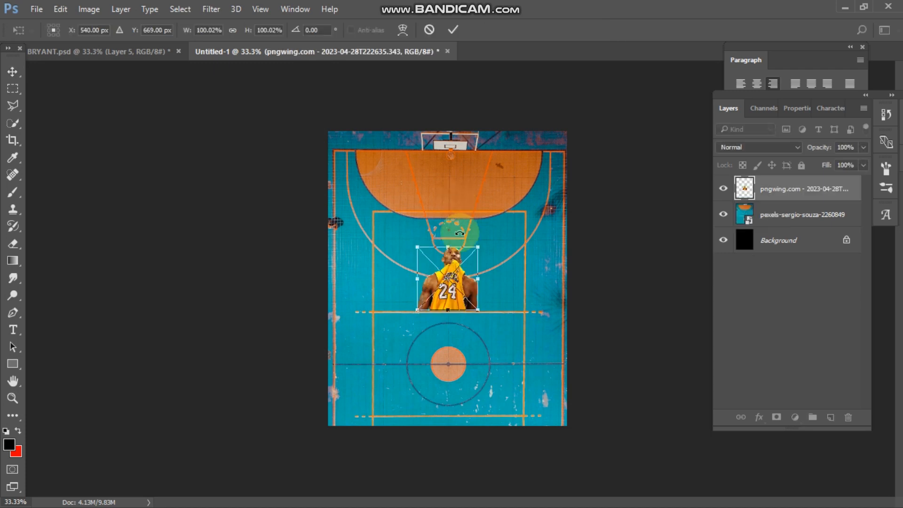
- Enlarge the player image to about 416%, position it over the upper part of the court, and lower its opacity to 54%
{"action": "left_click_drag", "start_coordinate": [477, 246], "coordinate": [594, 124]}
{"action": "left_click_drag", "start_coordinate": [489, 213], "coordinate": [383, 203]}
{"action": "left_click_drag", "start_coordinate": [495, 113], "coordinate": [497, 108]}
{"action": "left_click_drag", "start_coordinate": [497, 298], "coordinate": [574, 359]}
{"action": "left_click", "coordinate": [453, 36]}
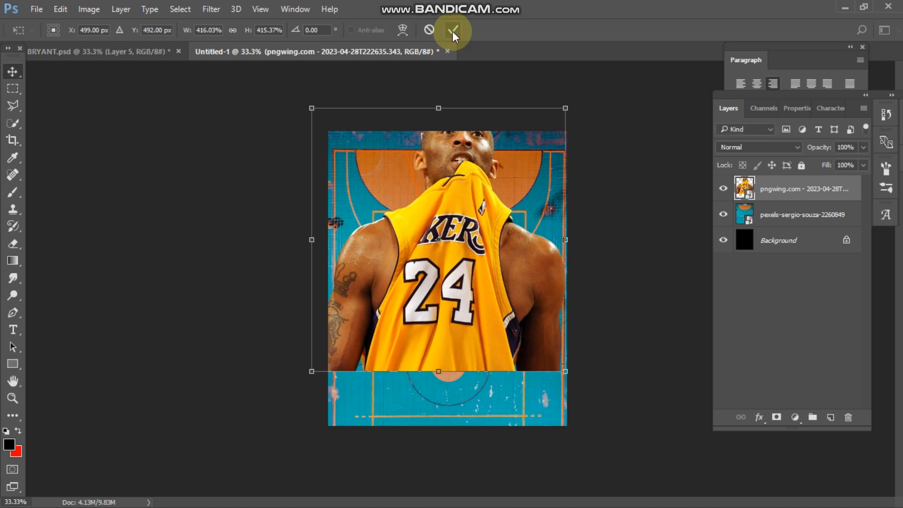
{"action": "left_click_drag", "start_coordinate": [822, 145], "coordinate": [793, 147]}
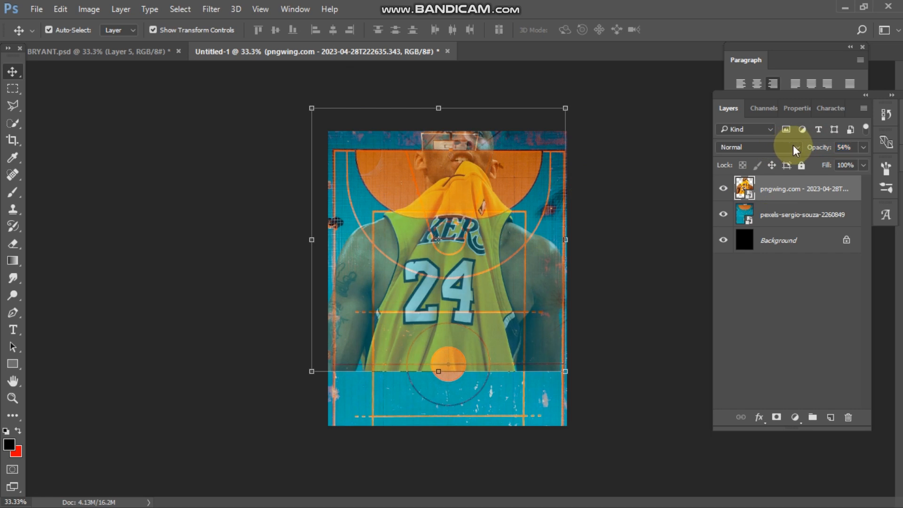
- Add a Hue/Saturation adjustment above the player layer with saturation -100 and clip it to that layer
{"action": "left_click", "coordinate": [618, 191]}
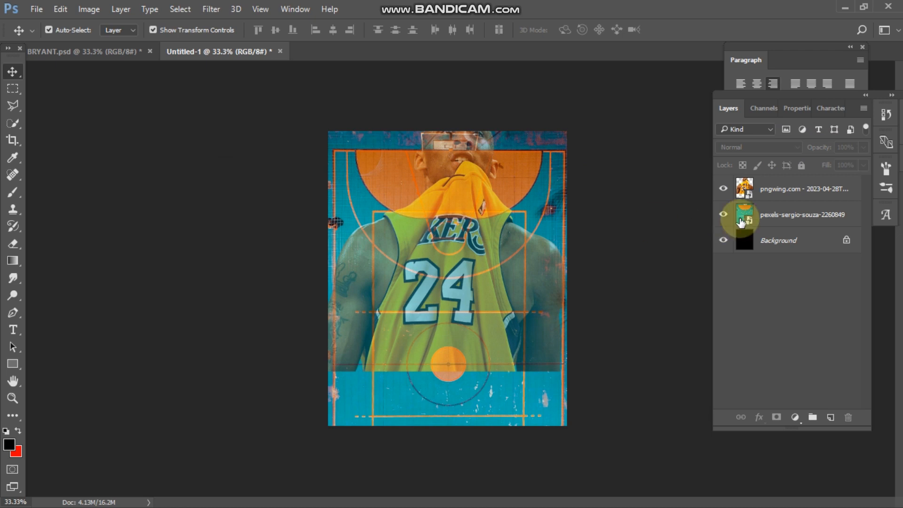
{"action": "left_click", "coordinate": [794, 417]}
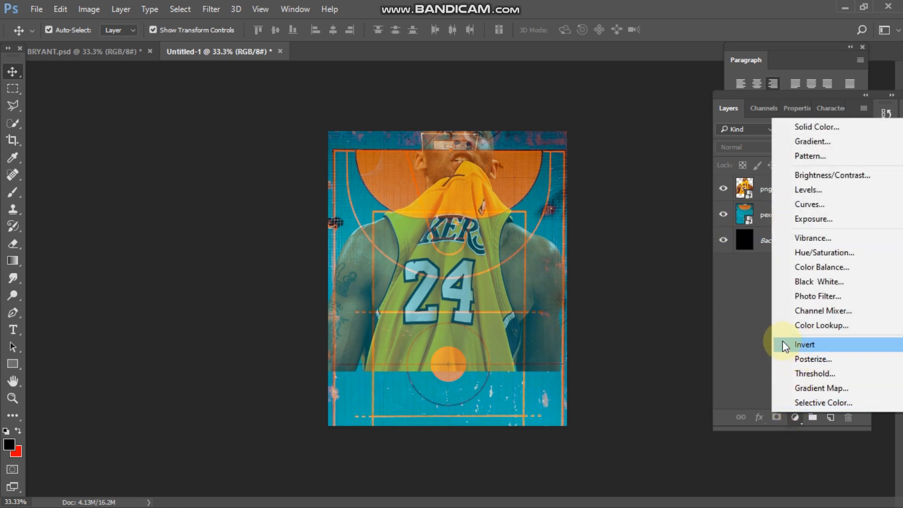
{"action": "left_click", "coordinate": [814, 253]}
{"action": "left_click_drag", "start_coordinate": [785, 219], "coordinate": [720, 214]}
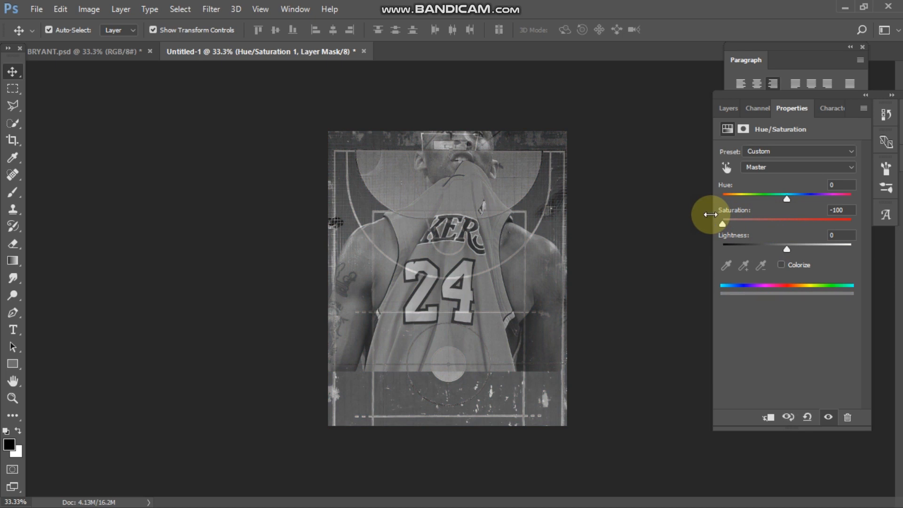
{"action": "left_click", "coordinate": [767, 417]}
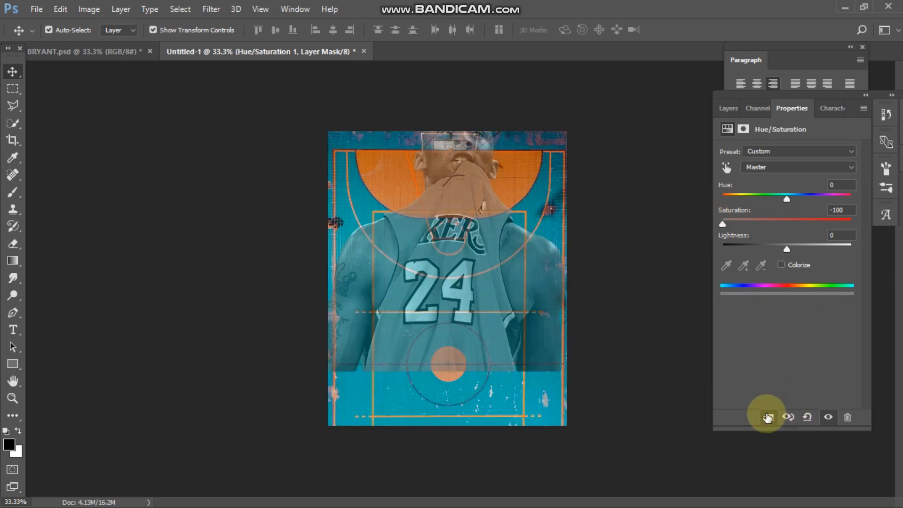
- Add an Exposure adjustment layer with exposure +0.76, offset +0.0361 and gamma correction 1.56
{"action": "left_click", "coordinate": [723, 107]}
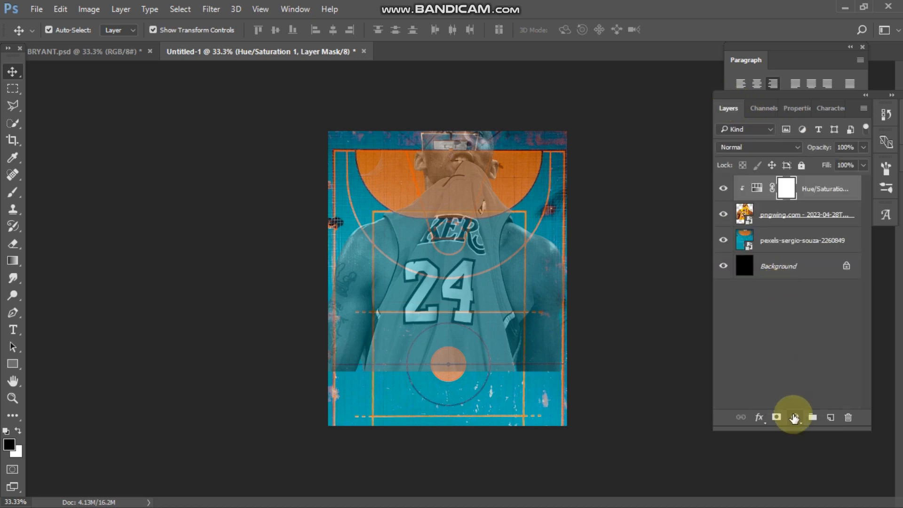
{"action": "left_click", "coordinate": [794, 417]}
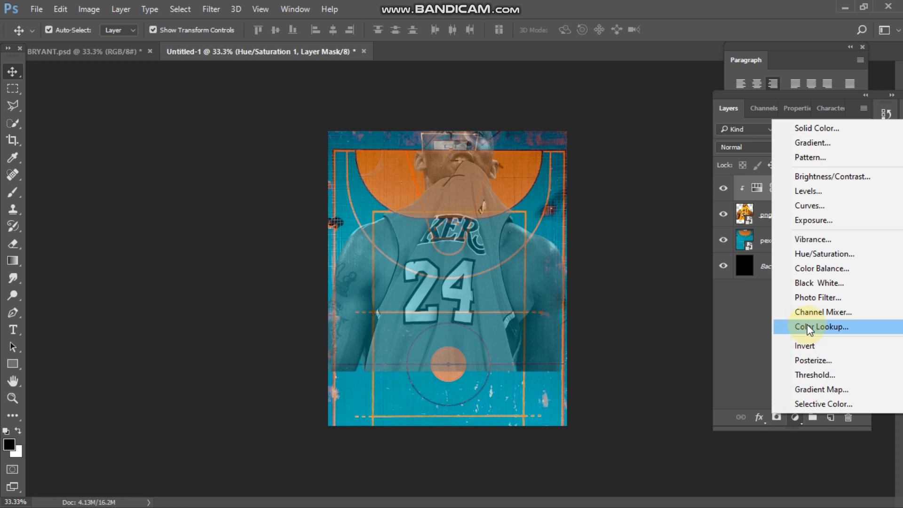
{"action": "left_click", "coordinate": [813, 221]}
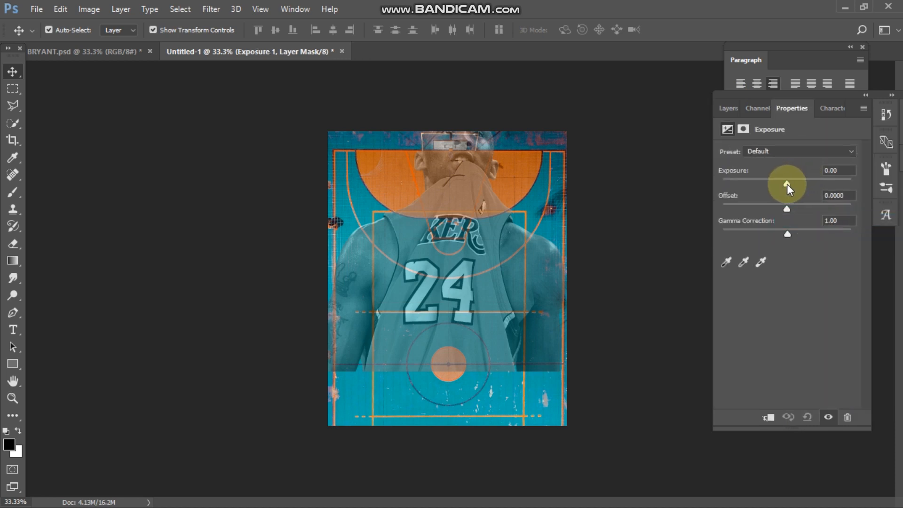
{"action": "left_click_drag", "start_coordinate": [786, 185], "coordinate": [794, 184]}
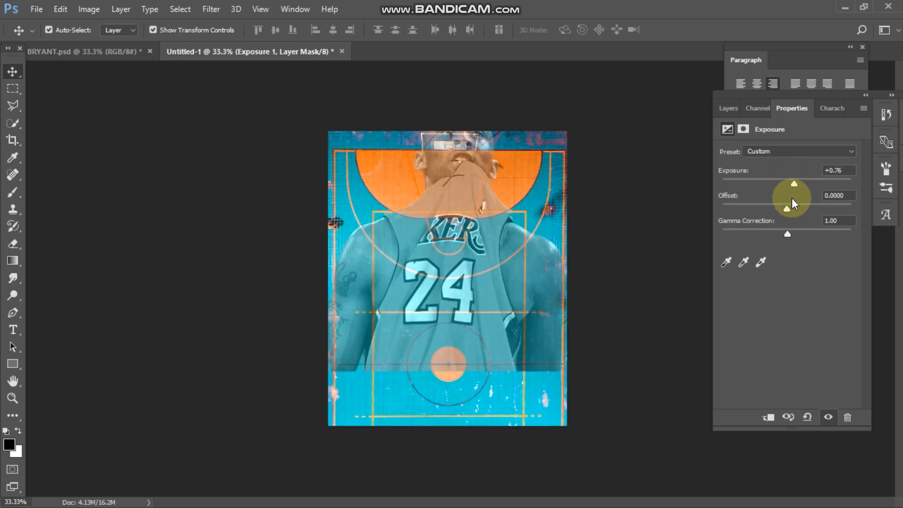
{"action": "mouse_move", "coordinate": [785, 206]}
{"action": "left_mouse_down"}
{"action": "mouse_move", "coordinate": [800, 208]}
{"action": "mouse_move", "coordinate": [791, 208]}
{"action": "left_mouse_up"}
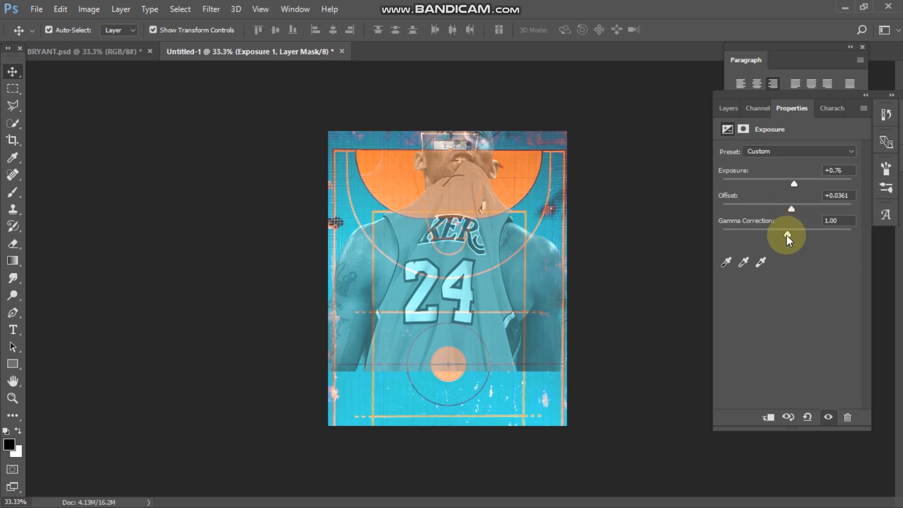
{"action": "mouse_move", "coordinate": [785, 235]}
{"action": "left_mouse_down"}
{"action": "mouse_move", "coordinate": [794, 235]}
{"action": "mouse_move", "coordinate": [768, 236]}
{"action": "left_mouse_up"}
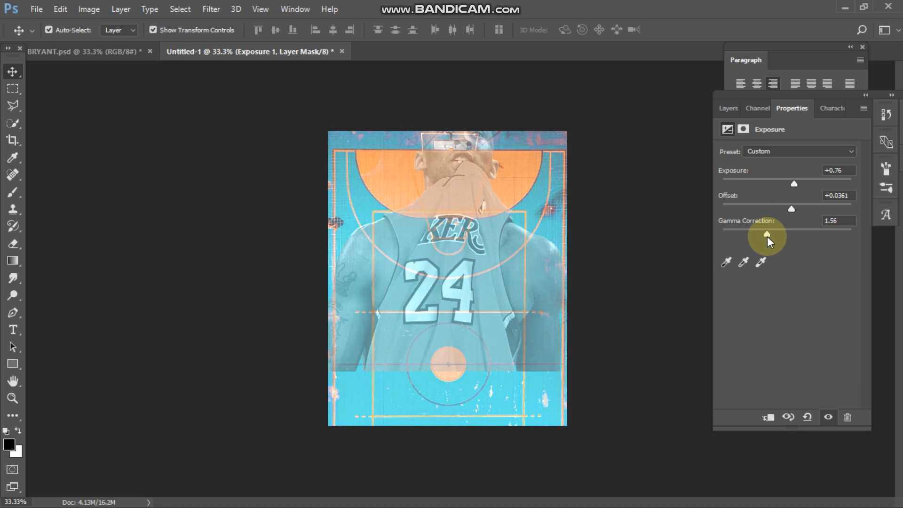
{"action": "left_click_drag", "start_coordinate": [766, 236], "coordinate": [766, 236]}
{"action": "left_click", "coordinate": [639, 225]}
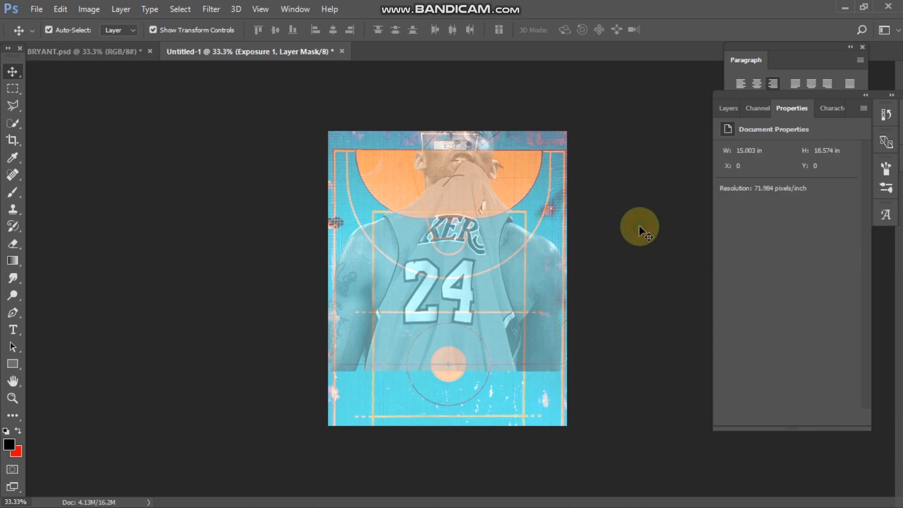
- Create a clipping mask from the Exposure adjustment so it affects only the player image
{"action": "left_click", "coordinate": [726, 108]}
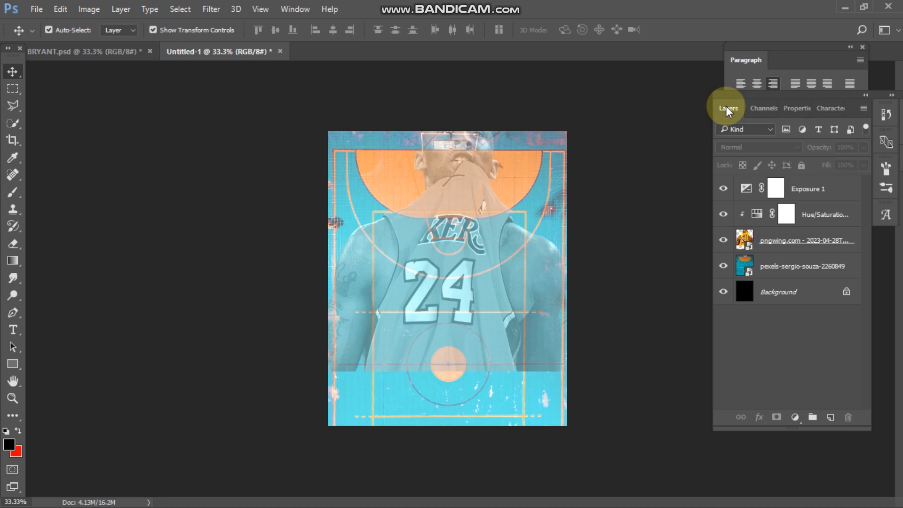
{"action": "left_click", "coordinate": [790, 190]}
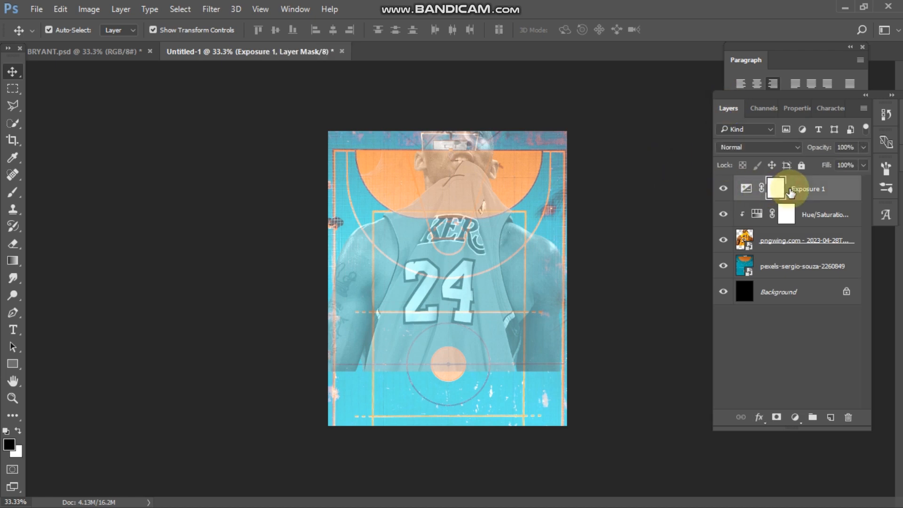
{"action": "right_click", "coordinate": [789, 188]}
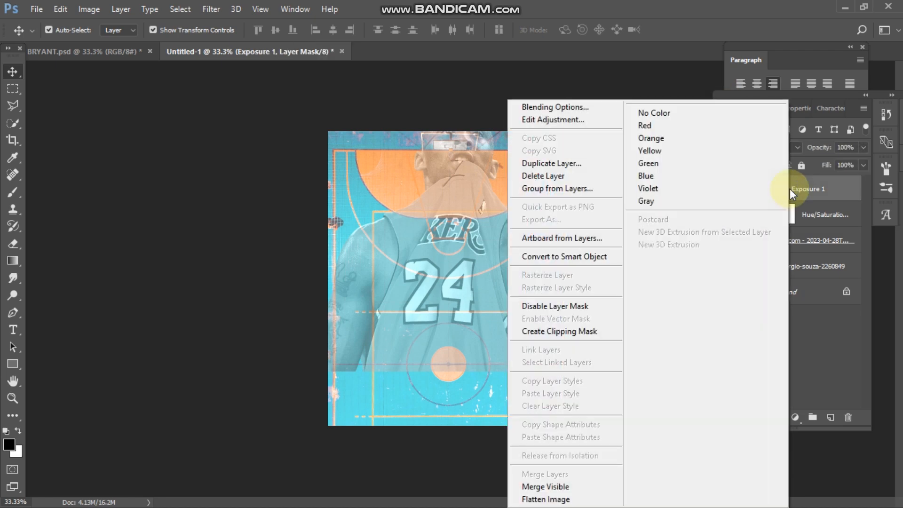
{"action": "left_click", "coordinate": [576, 332]}
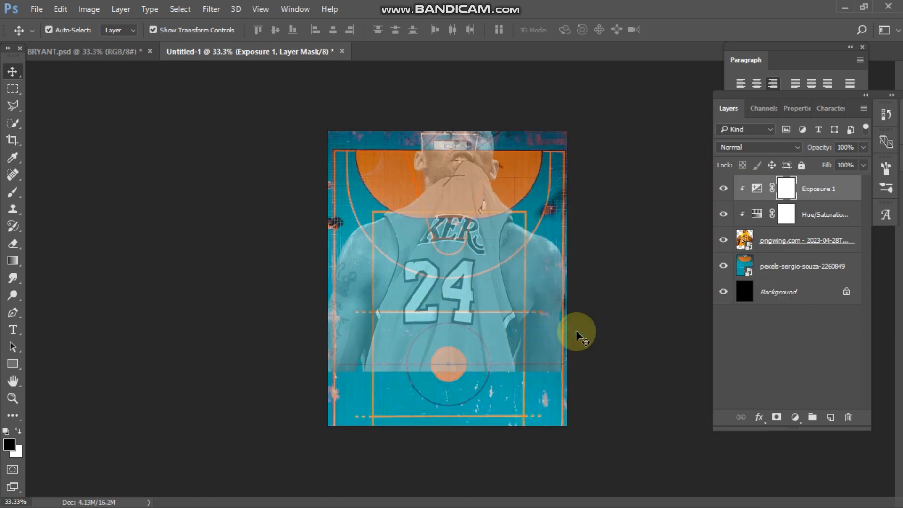
- Add a Threshold adjustment layer above all layers with a threshold level of 116
{"action": "left_click", "coordinate": [610, 300]}
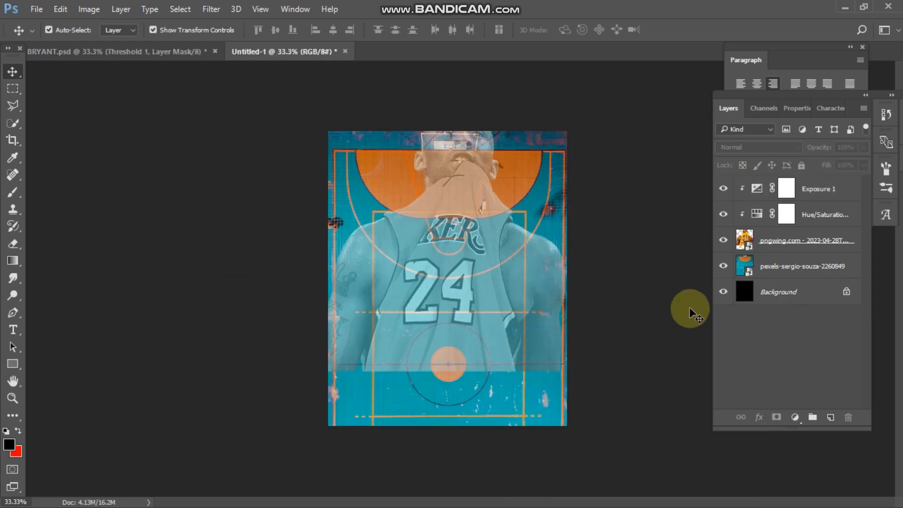
{"action": "left_click", "coordinate": [797, 418]}
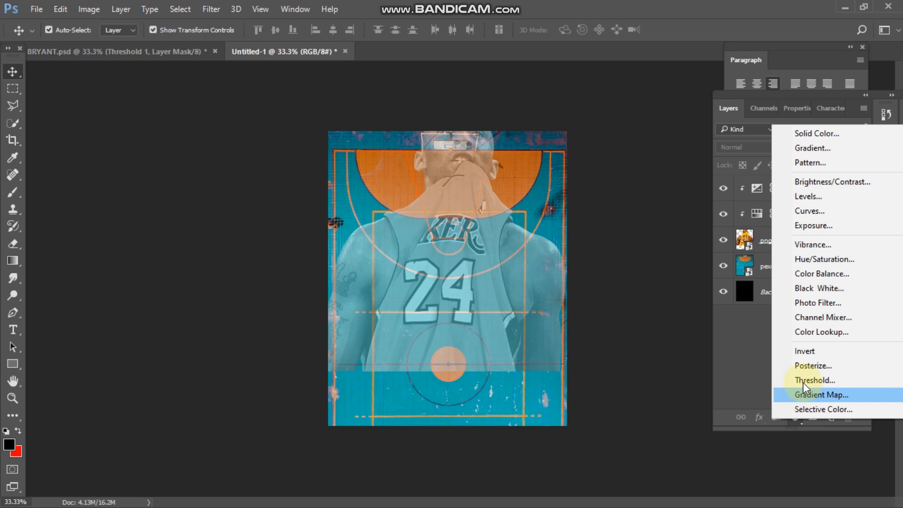
{"action": "left_click", "coordinate": [815, 380]}
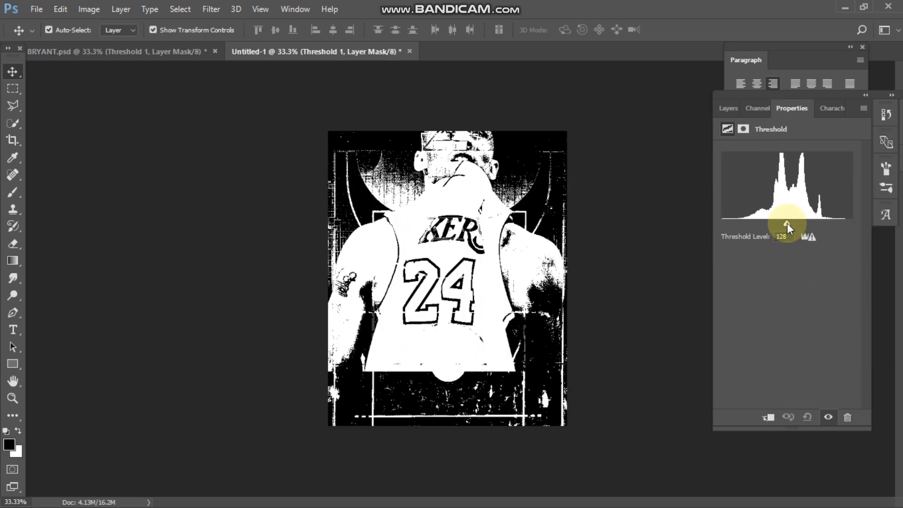
{"action": "left_click_drag", "start_coordinate": [786, 223], "coordinate": [780, 222]}
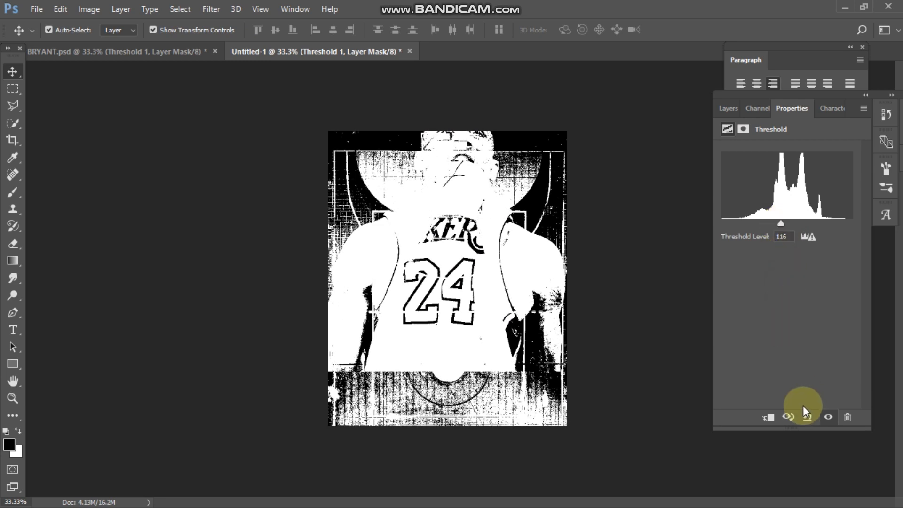
{"action": "left_click", "coordinate": [725, 108]}
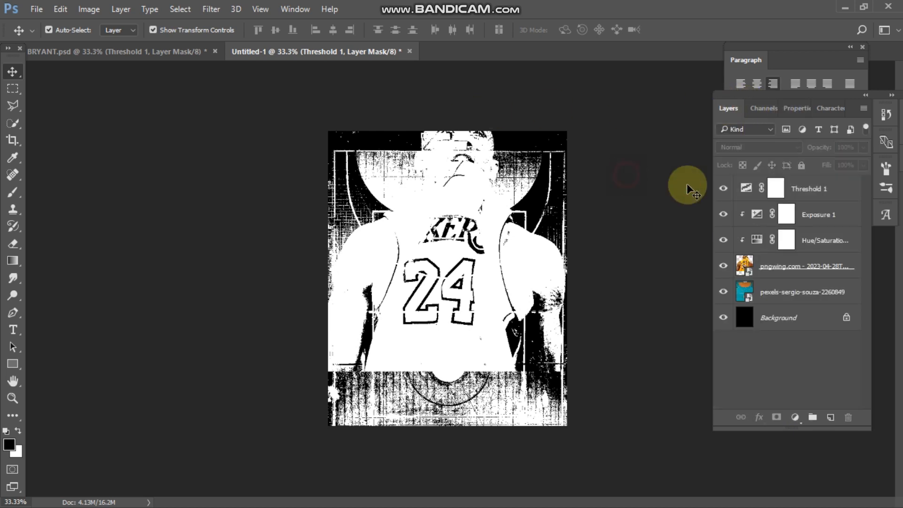
- Set the Threshold layer's blend mode to Luminosity and its opacity to 16%
{"action": "left_click", "coordinate": [802, 194]}
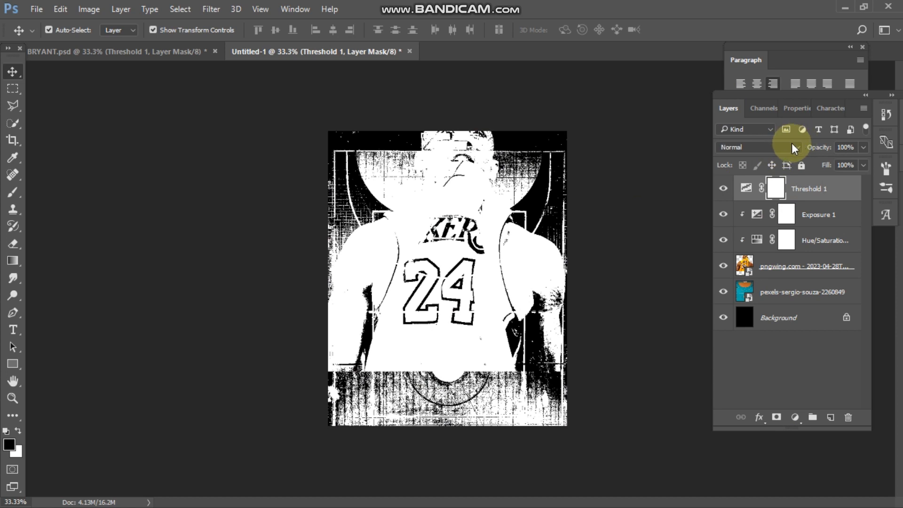
{"action": "left_click", "coordinate": [797, 146]}
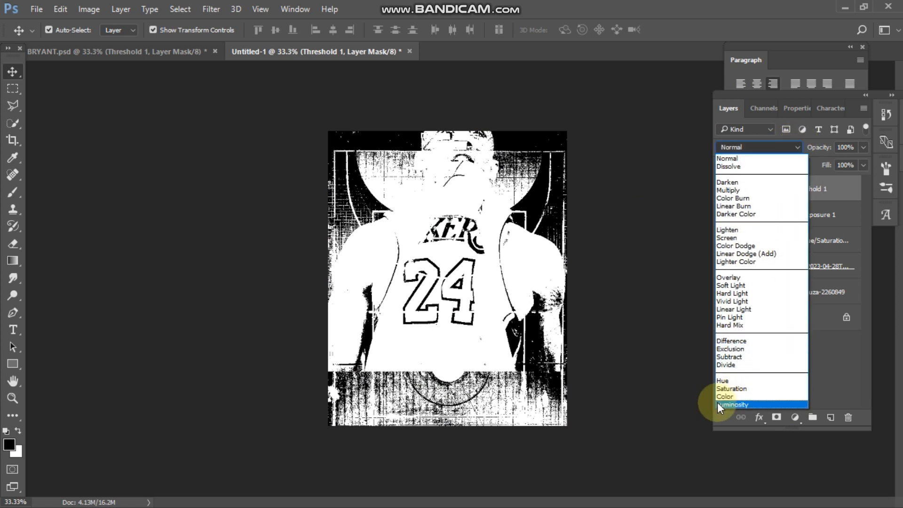
{"action": "left_click", "coordinate": [733, 404]}
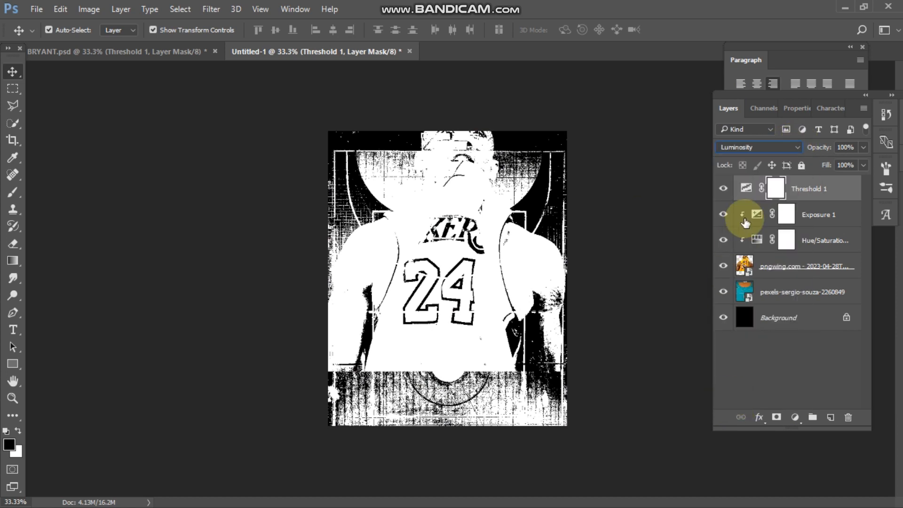
{"action": "left_click_drag", "start_coordinate": [820, 150], "coordinate": [758, 155]}
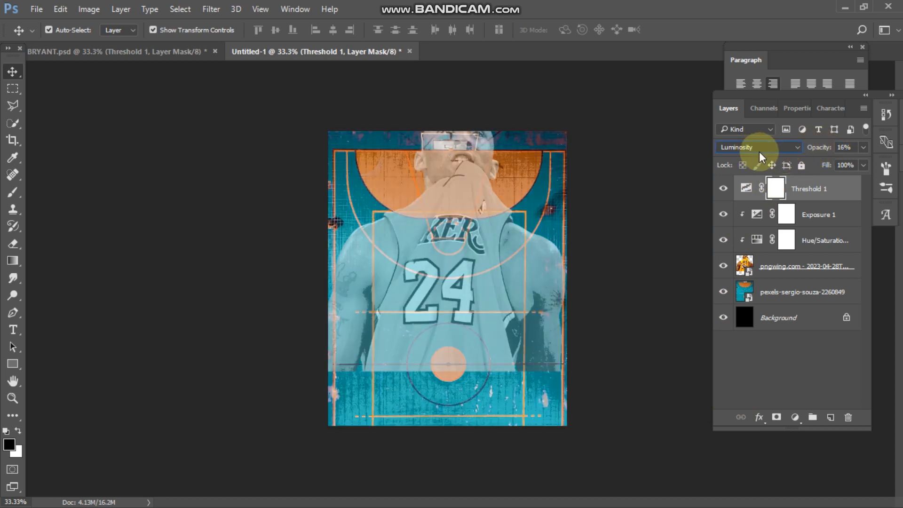
{"action": "left_click", "coordinate": [624, 180]}
{"action": "left_click", "coordinate": [210, 103]}
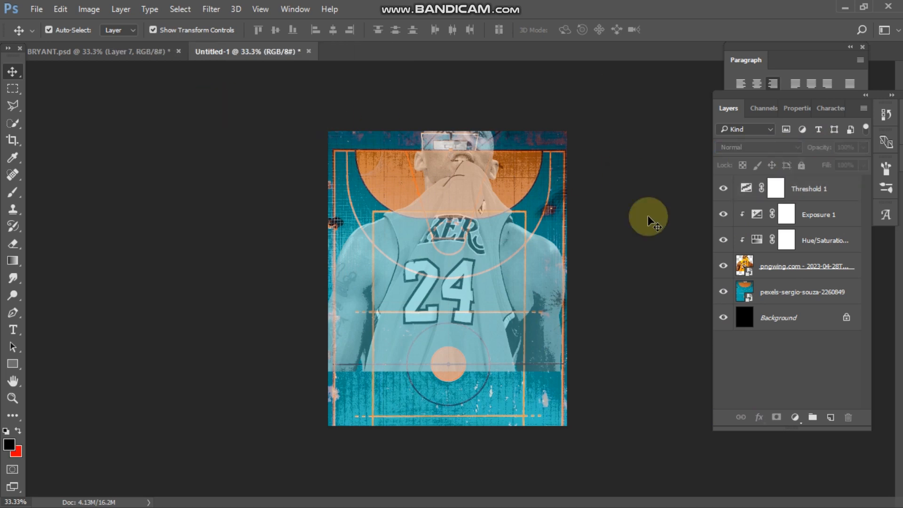
- Lower the opacity of the teal-and-orange court photo layer to 91%
{"action": "left_click", "coordinate": [723, 291]}
{"action": "left_click", "coordinate": [723, 292]}
{"action": "left_click", "coordinate": [775, 292]}
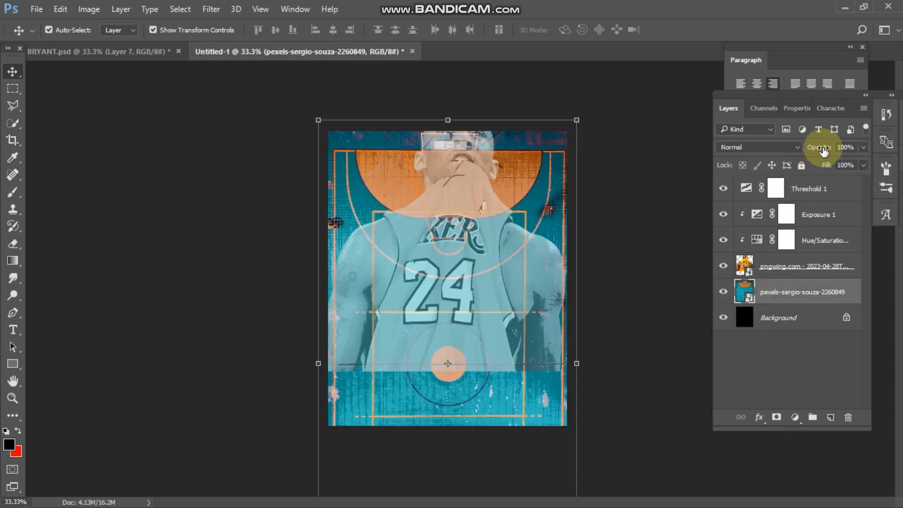
{"action": "left_click_drag", "start_coordinate": [822, 148], "coordinate": [818, 150]}
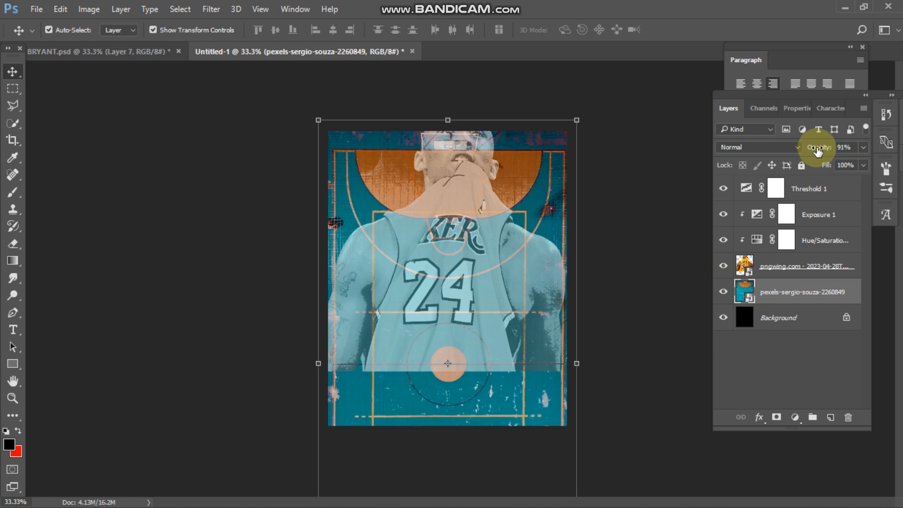
{"action": "left_click", "coordinate": [642, 221]}
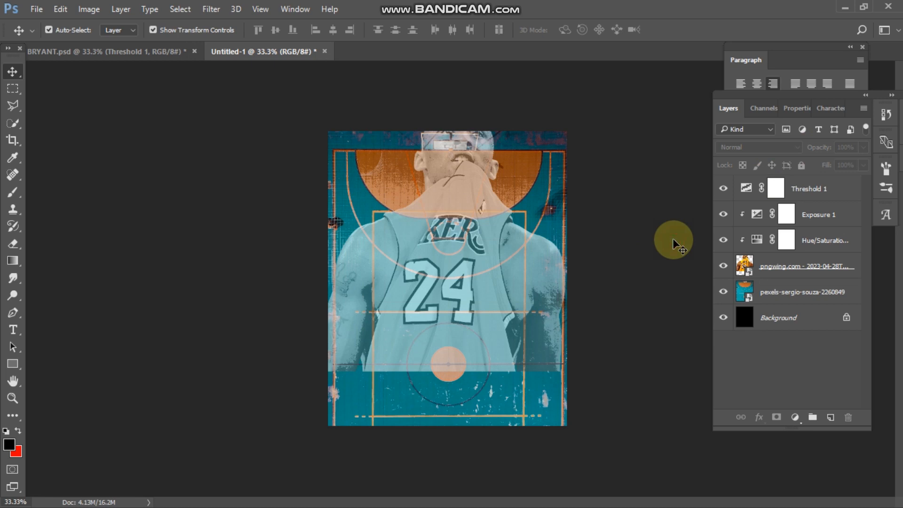
- Set the Threshold adjustment's level to 131
{"action": "left_click", "coordinate": [796, 188]}
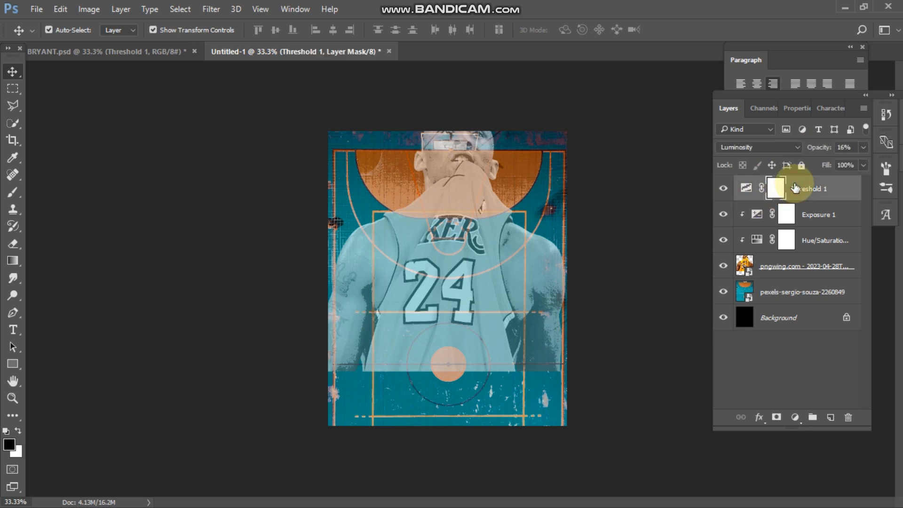
{"action": "double_click", "coordinate": [744, 189]}
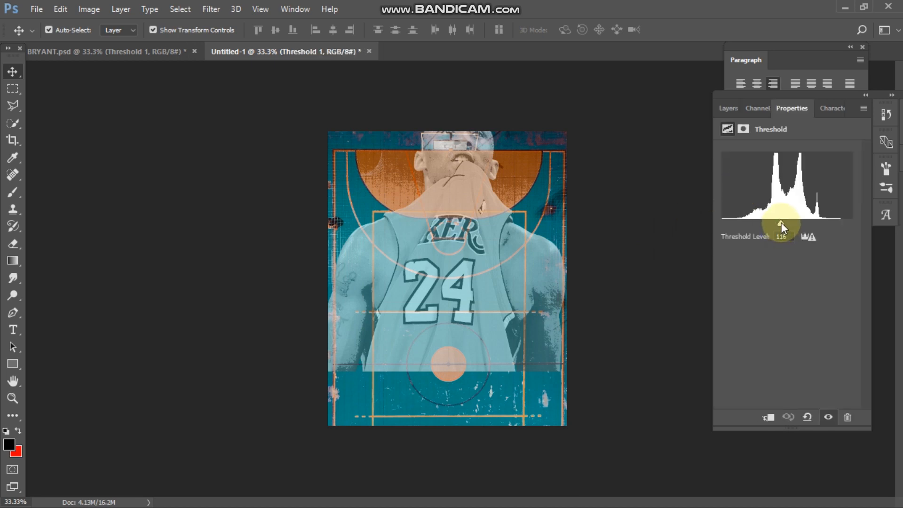
{"action": "mouse_move", "coordinate": [781, 224]}
{"action": "left_mouse_down"}
{"action": "mouse_move", "coordinate": [799, 223]}
{"action": "mouse_move", "coordinate": [748, 223]}
{"action": "mouse_move", "coordinate": [800, 223]}
{"action": "mouse_move", "coordinate": [793, 223]}
{"action": "left_mouse_up"}
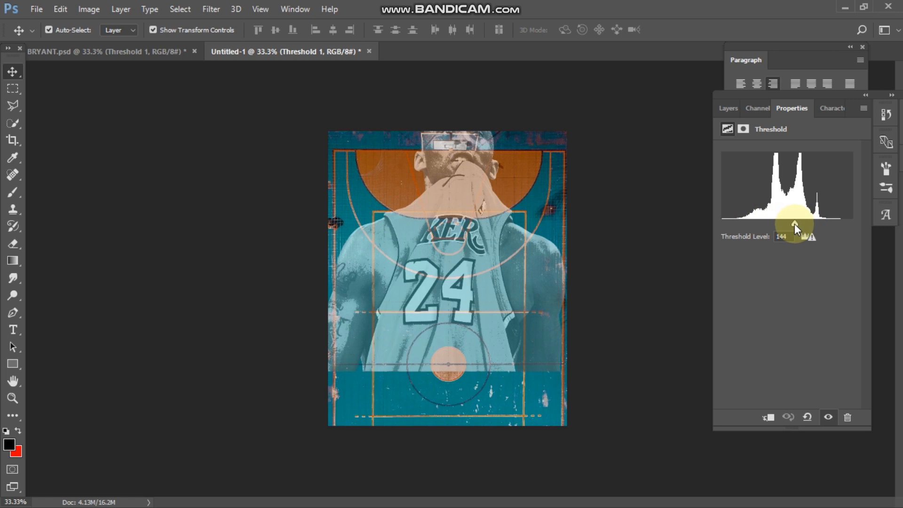
{"action": "left_click_drag", "start_coordinate": [794, 223], "coordinate": [788, 224]}
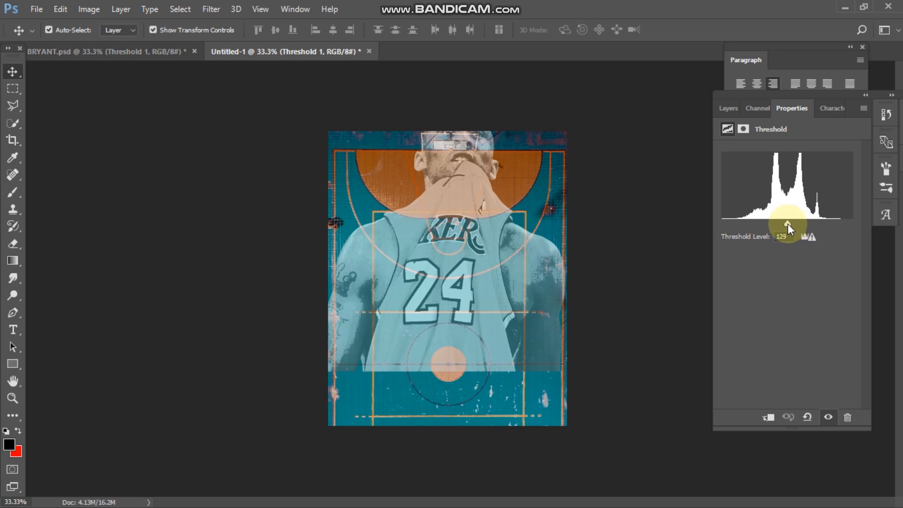
{"action": "left_click_drag", "start_coordinate": [788, 223], "coordinate": [792, 222]}
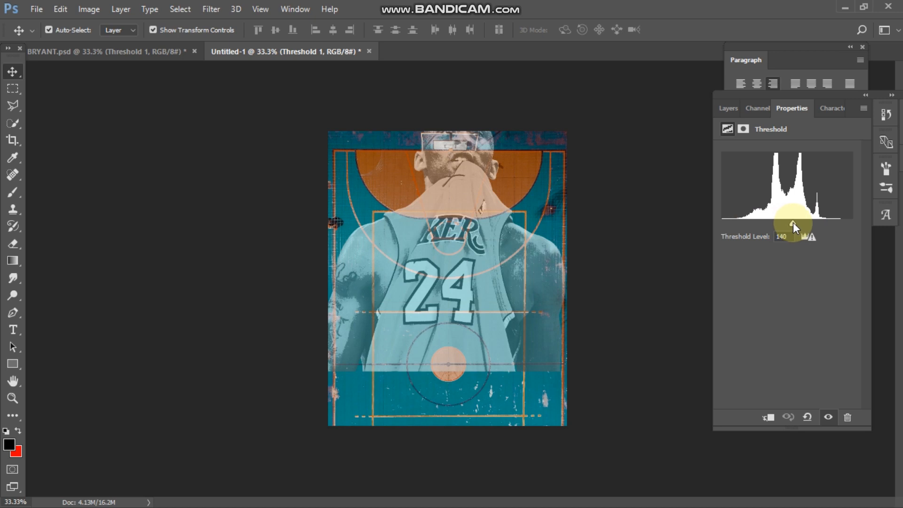
{"action": "left_click_drag", "start_coordinate": [793, 223], "coordinate": [790, 224]}
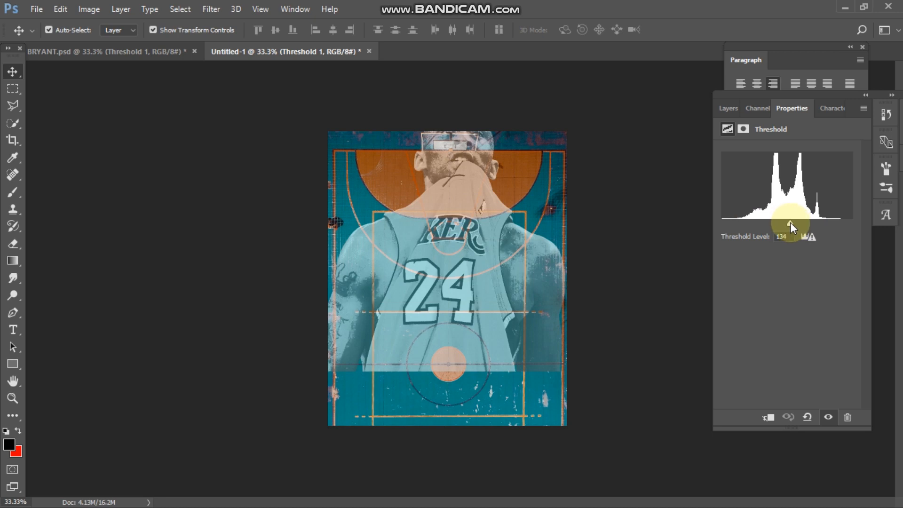
{"action": "mouse_move", "coordinate": [790, 223]}
{"action": "left_mouse_down"}
{"action": "mouse_move", "coordinate": [779, 223]}
{"action": "mouse_move", "coordinate": [788, 225]}
{"action": "left_mouse_up"}
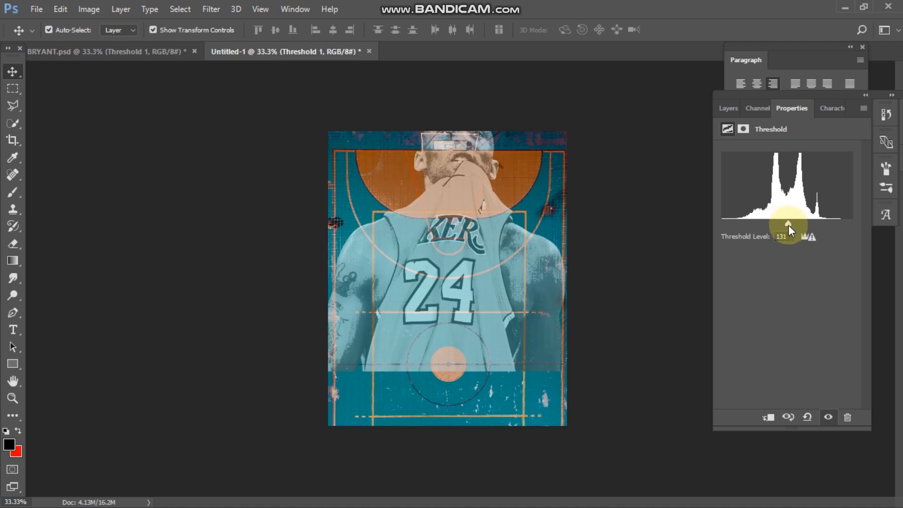
- Set the clipped Exposure adjustment to exposure +0.89, offset -0.0309 and gamma correction 1.49
{"action": "left_click", "coordinate": [729, 109]}
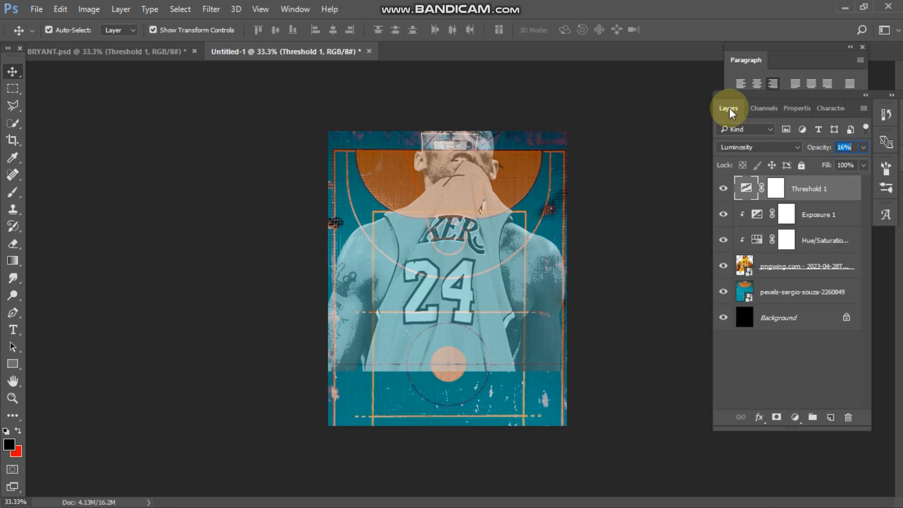
{"action": "left_click", "coordinate": [760, 215]}
{"action": "double_click", "coordinate": [760, 215]}
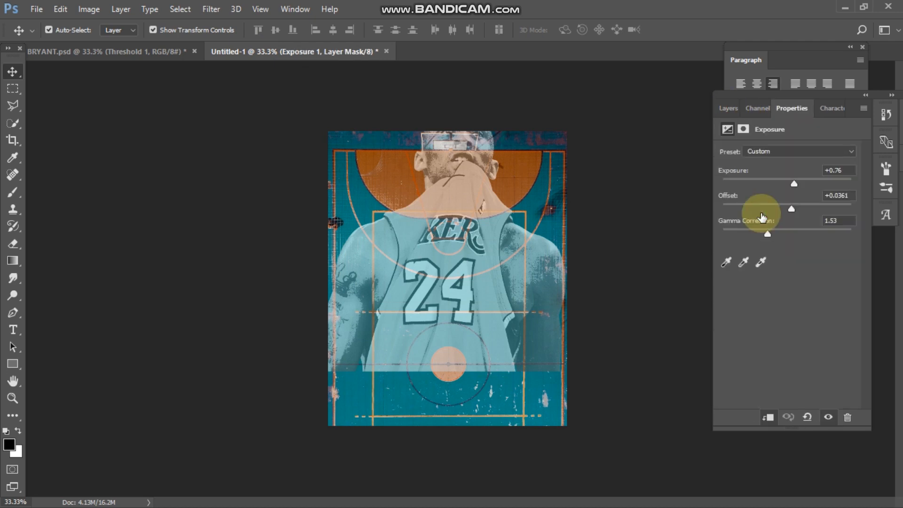
{"action": "mouse_move", "coordinate": [767, 234]}
{"action": "left_mouse_down"}
{"action": "mouse_move", "coordinate": [758, 236]}
{"action": "mouse_move", "coordinate": [811, 232]}
{"action": "mouse_move", "coordinate": [766, 236]}
{"action": "left_mouse_up"}
{"action": "left_click_drag", "start_coordinate": [795, 182], "coordinate": [782, 208]}
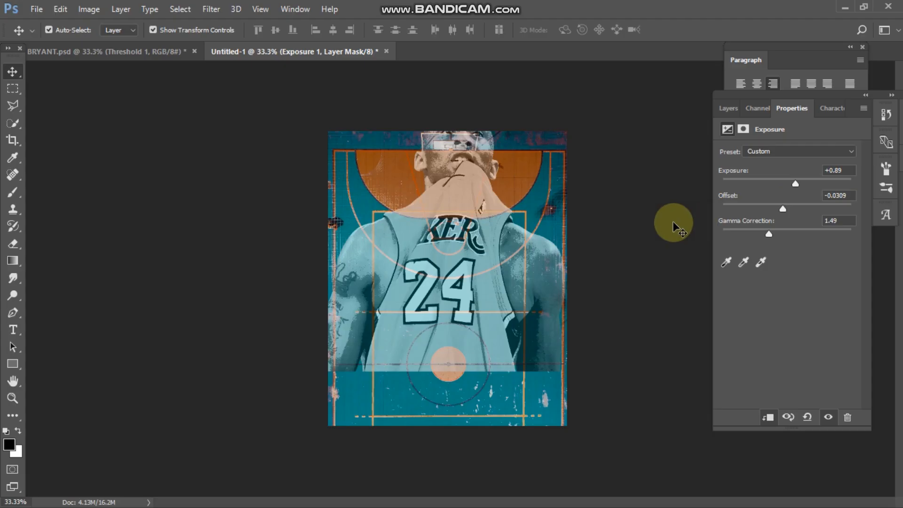
{"action": "left_click", "coordinate": [672, 221]}
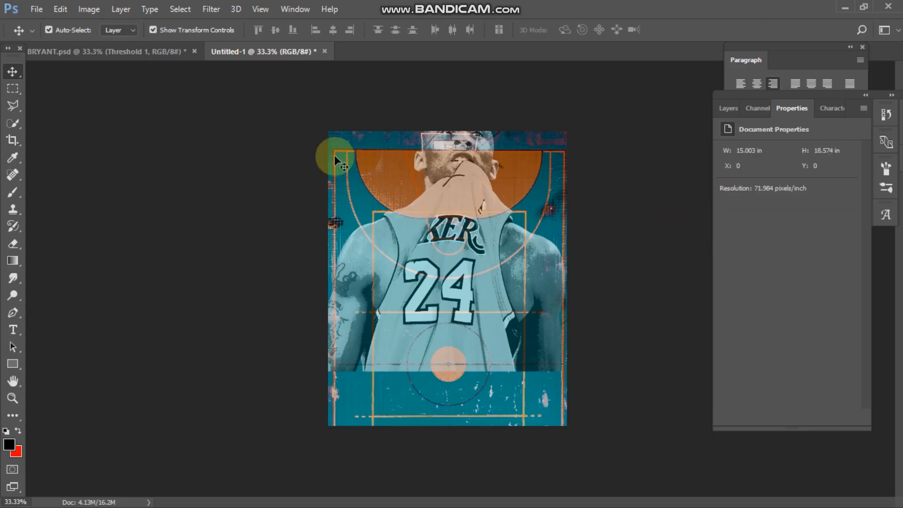
- Set the Threshold adjustment's level to 145
{"action": "key", "text": "F7"}
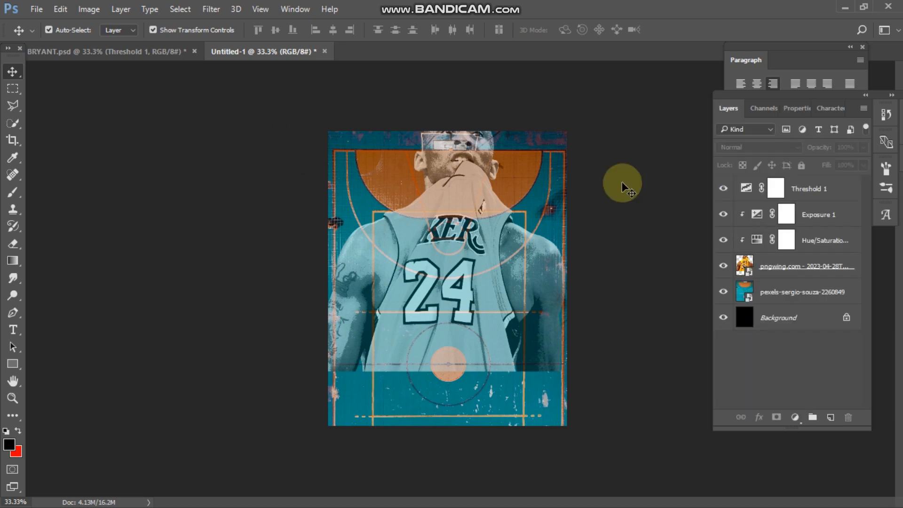
{"action": "left_click", "coordinate": [746, 189]}
{"action": "double_click", "coordinate": [745, 190]}
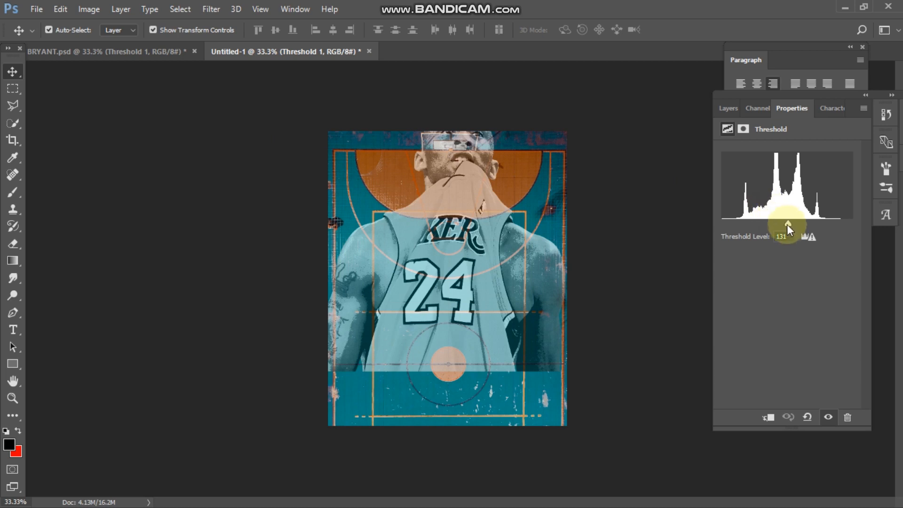
{"action": "left_click_drag", "start_coordinate": [789, 222], "coordinate": [795, 228]}
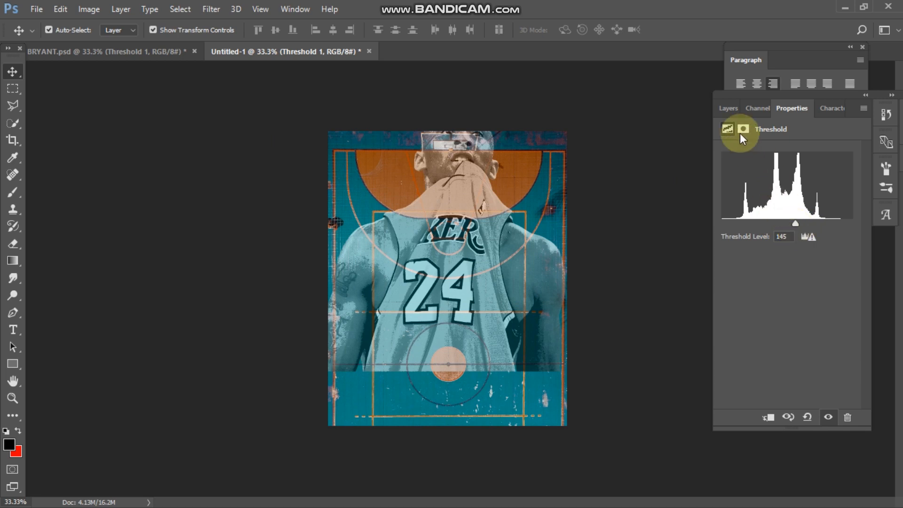
{"action": "left_click", "coordinate": [727, 109]}
{"action": "left_click", "coordinate": [636, 165]}
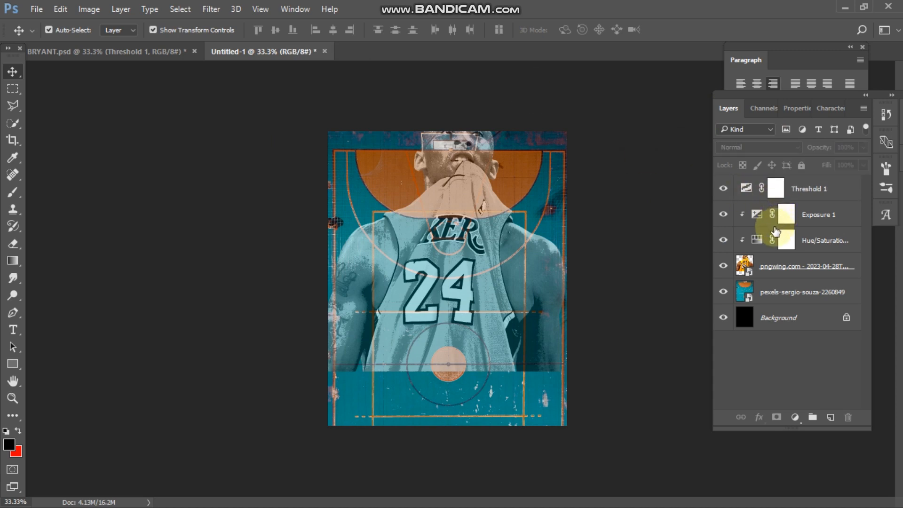
- Readjust the exposure and offset of the clipped Exposure adjustment to darken the player image
{"action": "left_click", "coordinate": [804, 214]}
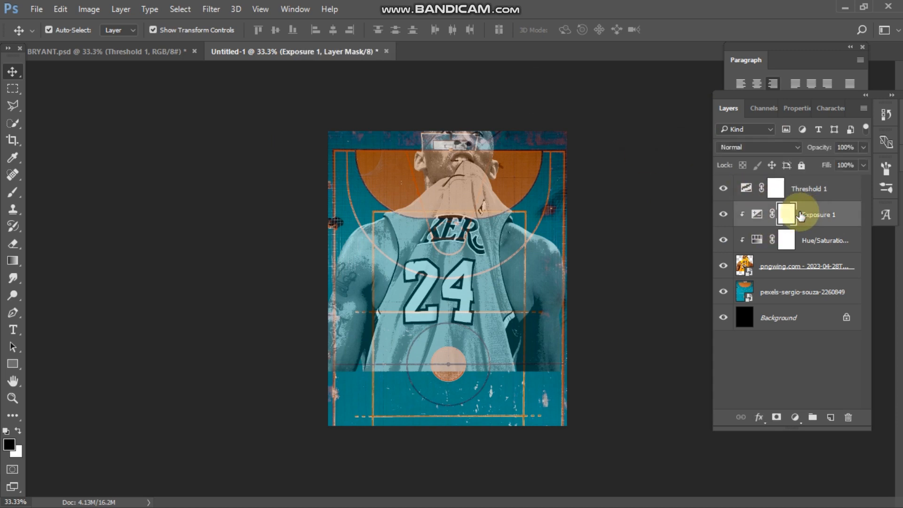
{"action": "left_click", "coordinate": [757, 216]}
{"action": "left_click_drag", "start_coordinate": [794, 184], "coordinate": [777, 208]}
{"action": "left_click", "coordinate": [653, 185]}
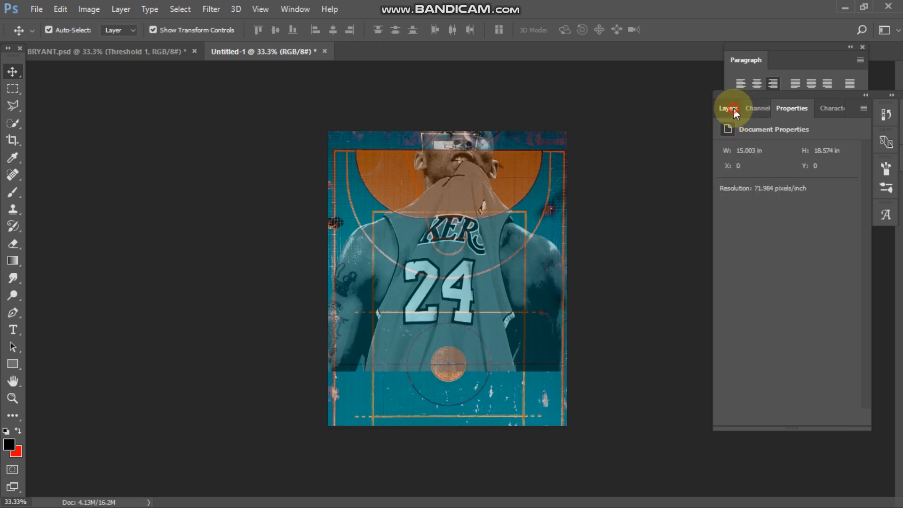
{"action": "left_click", "coordinate": [733, 108]}
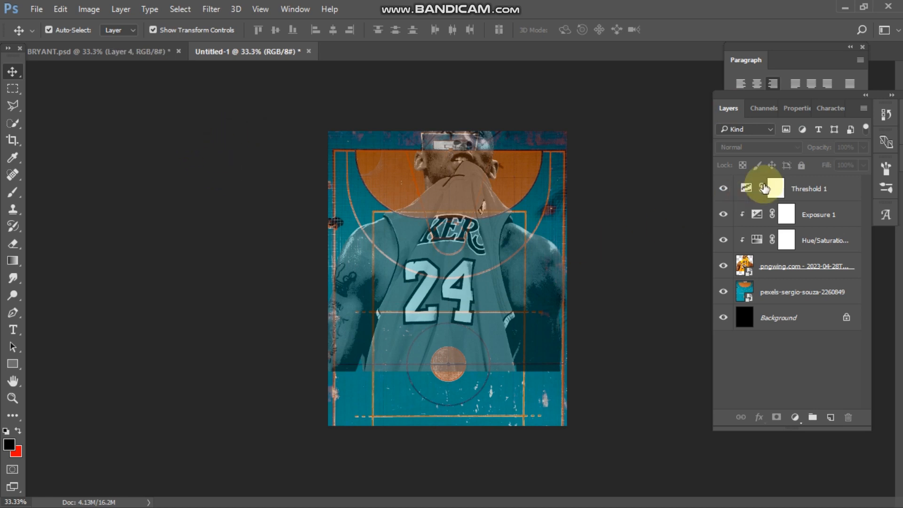
- Place the brown outdoor court photo, pexels file 5586440, as an embedded image and lower it over the poster's bottom part
{"action": "left_click", "coordinate": [36, 9]}
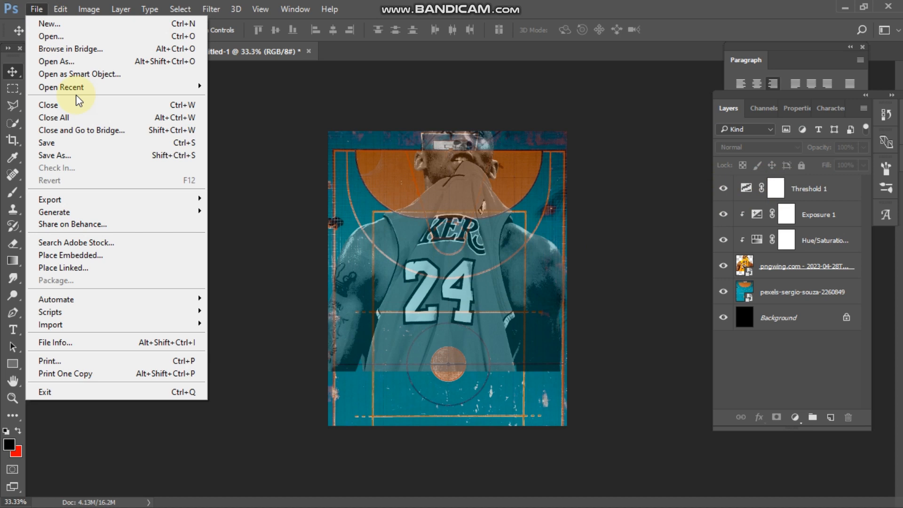
{"action": "left_click", "coordinate": [97, 256]}
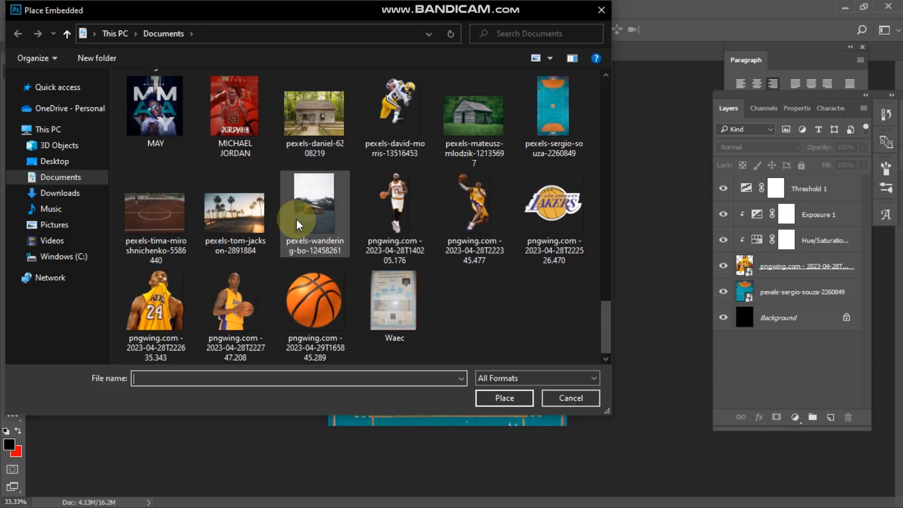
{"action": "left_click", "coordinate": [179, 203]}
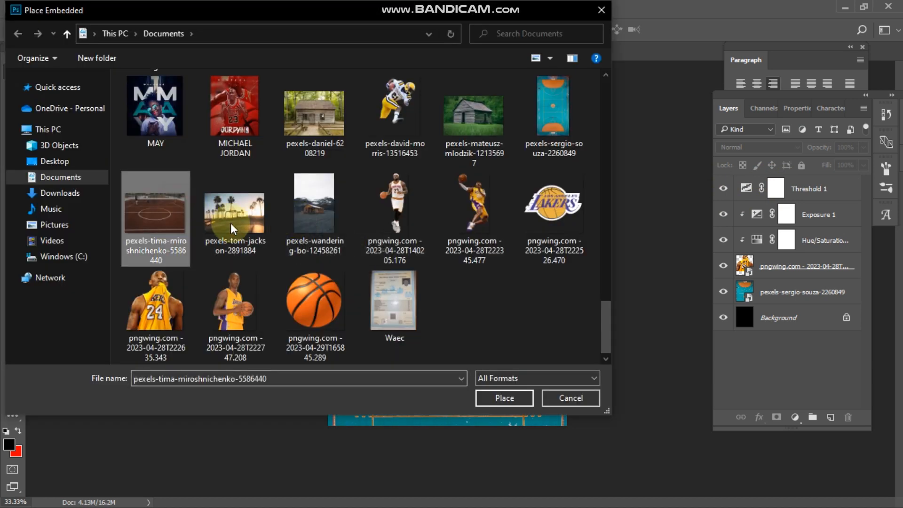
{"action": "left_click", "coordinate": [507, 396]}
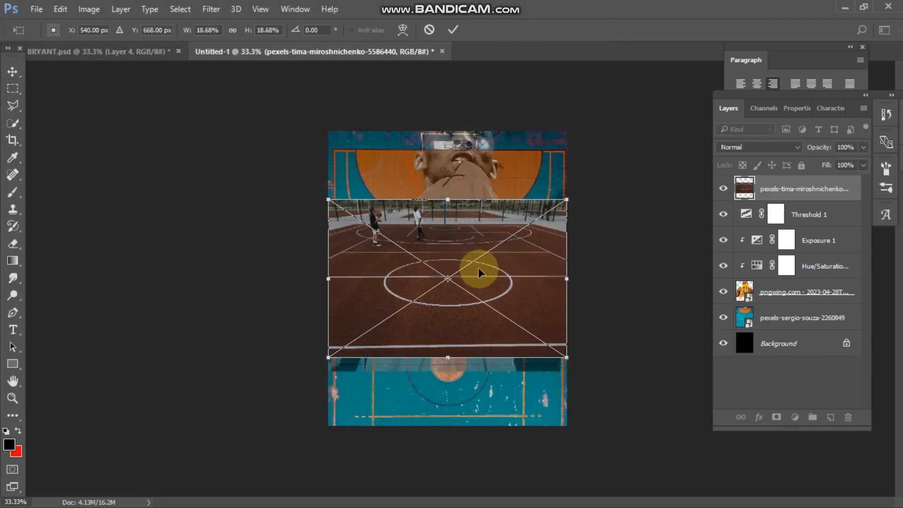
{"action": "left_click_drag", "start_coordinate": [478, 267], "coordinate": [481, 367]}
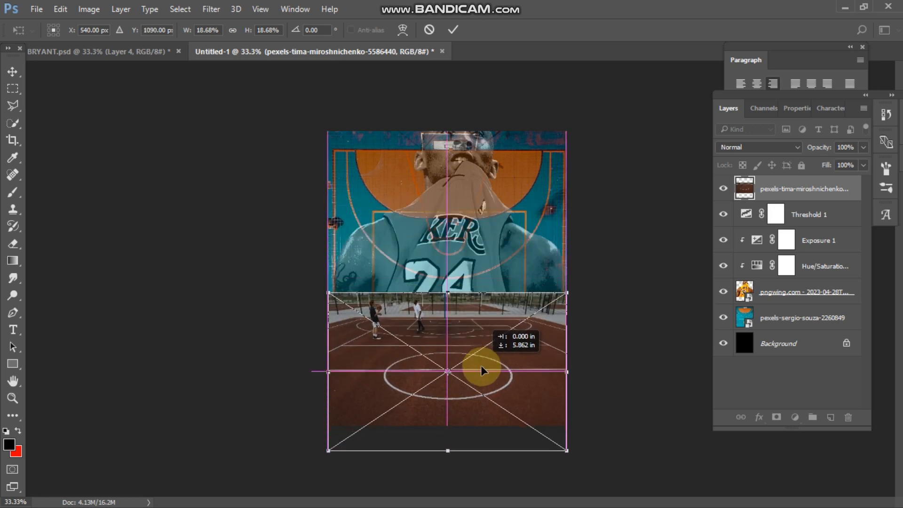
{"action": "key", "text": "Return"}
- Rasterize the outdoor court layer and delete its upper area with the players and fence, leaving only the floor around the centre circle
{"action": "right_click", "coordinate": [765, 193]}
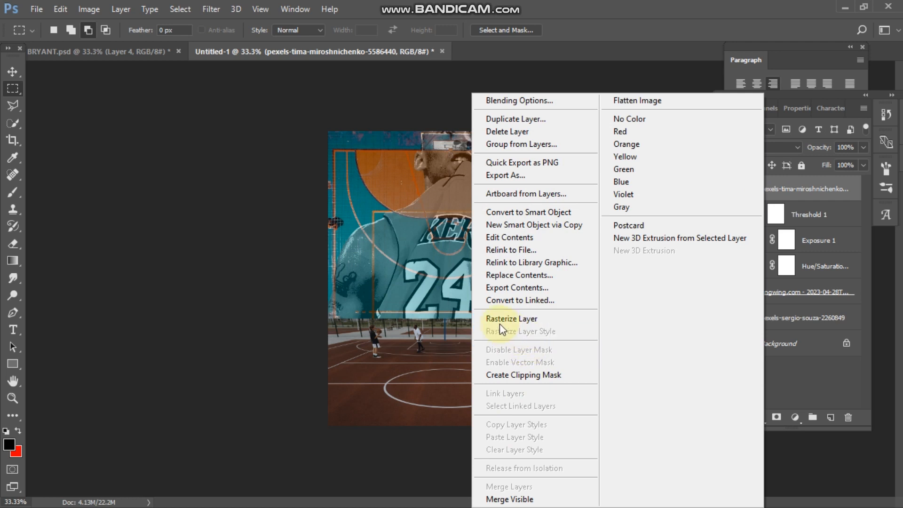
{"action": "left_click", "coordinate": [518, 320]}
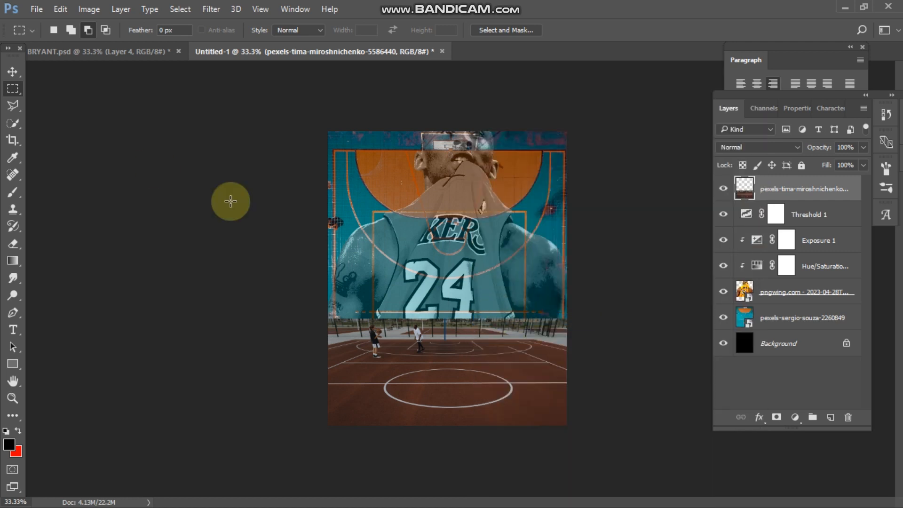
{"action": "left_click", "coordinate": [14, 90]}
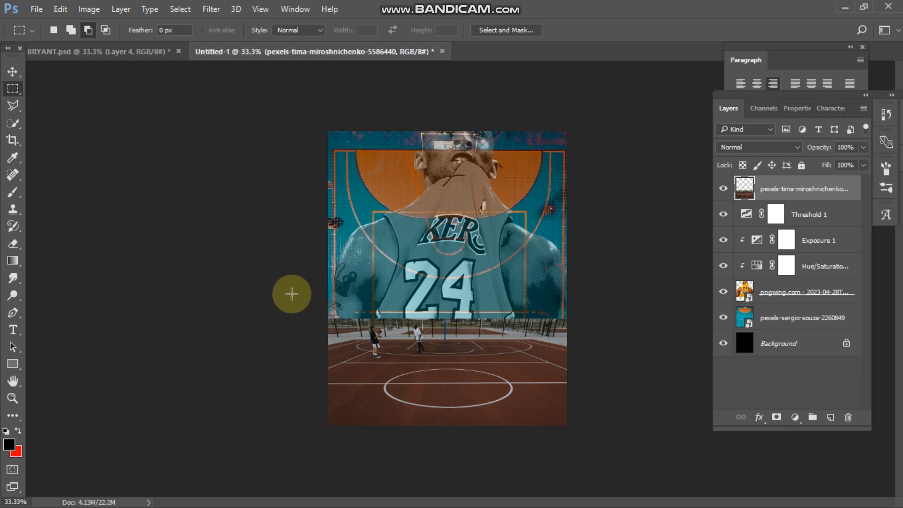
{"action": "left_click_drag", "start_coordinate": [283, 288], "coordinate": [585, 365]}
{"action": "key", "text": "Delete"}
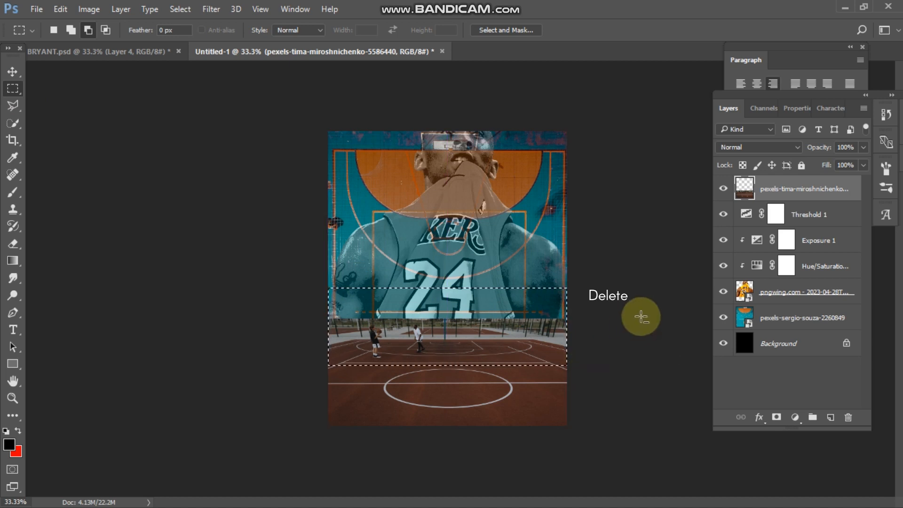
{"action": "right_click", "coordinate": [490, 384]}
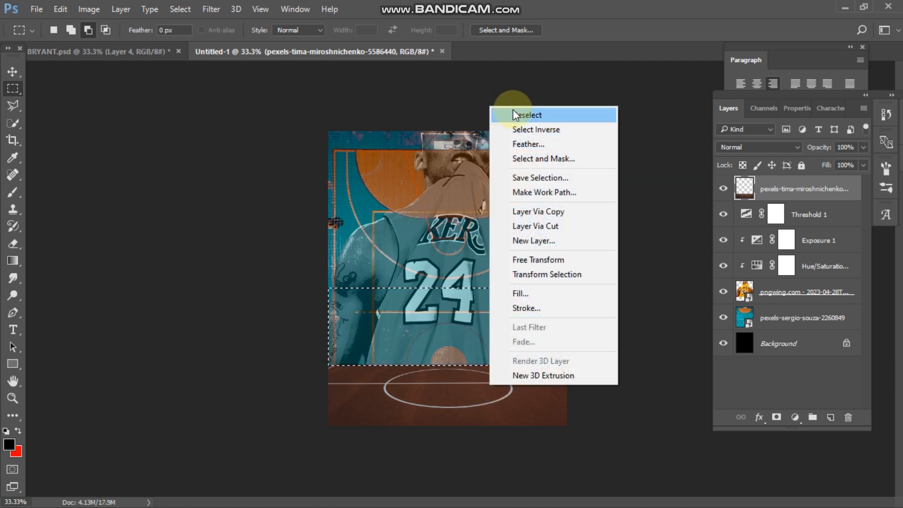
{"action": "left_click", "coordinate": [571, 110]}
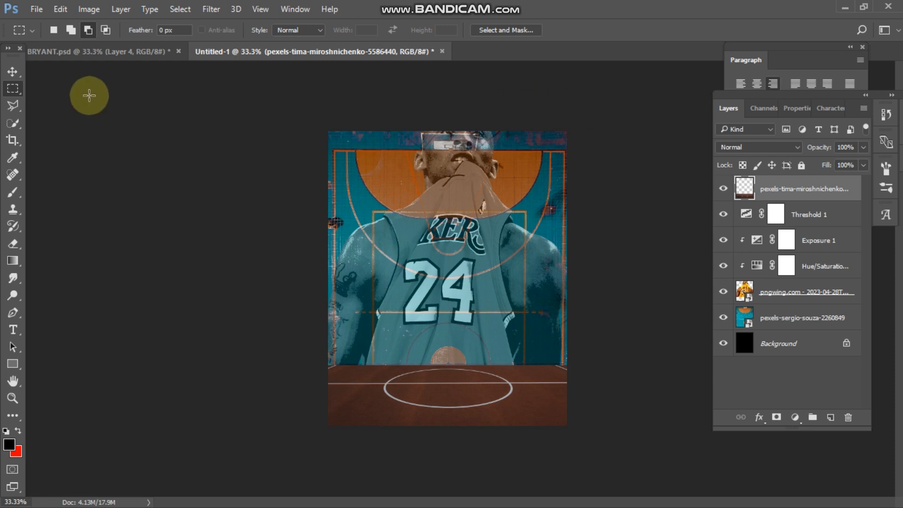
{"action": "left_click", "coordinate": [13, 73]}
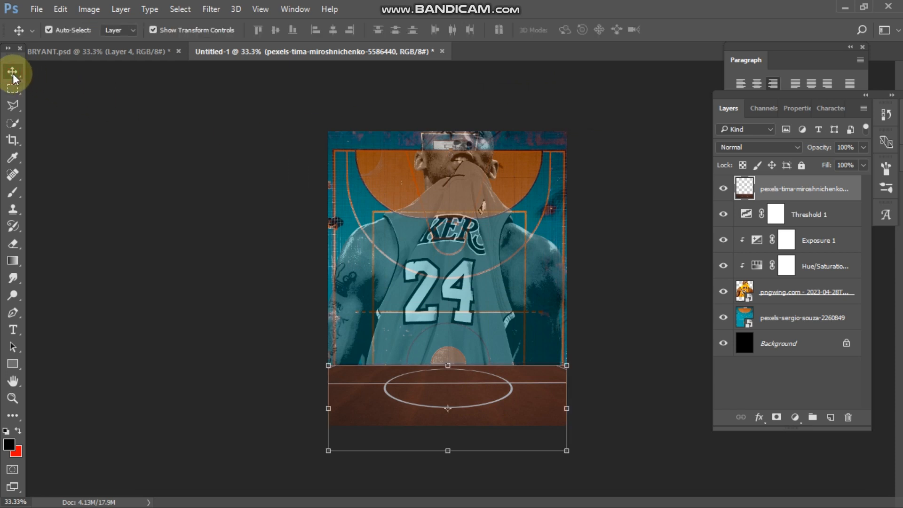
{"action": "left_click", "coordinate": [202, 195]}
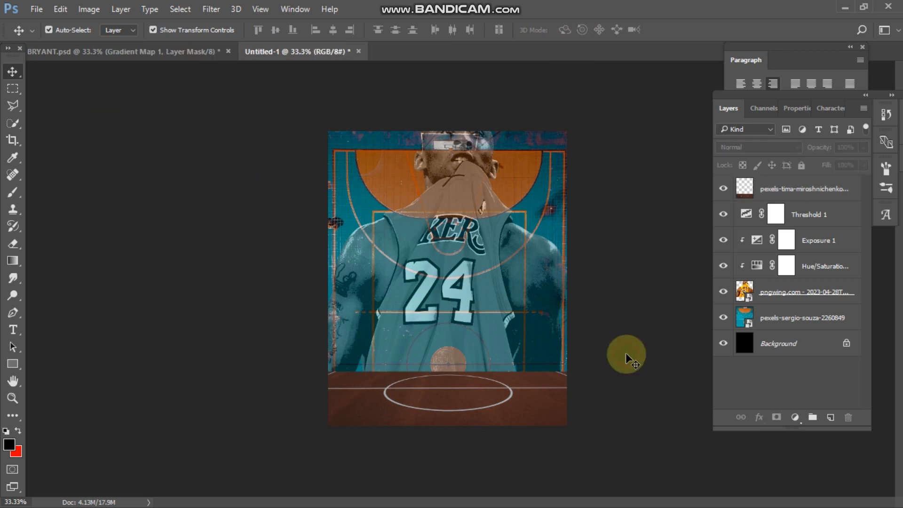
- Add a Gradient Map adjustment above all layers and set its gradient's starting color stop to 0d0039
{"action": "left_click", "coordinate": [795, 417]}
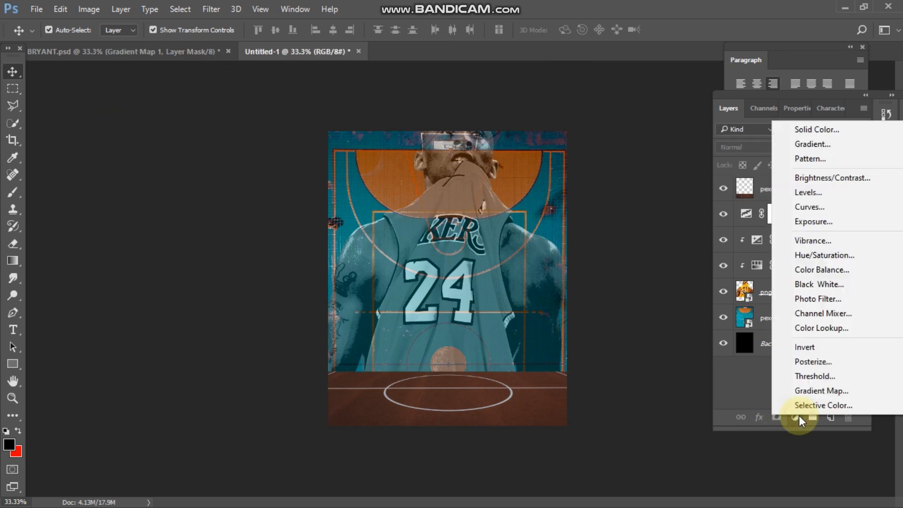
{"action": "left_click", "coordinate": [818, 391]}
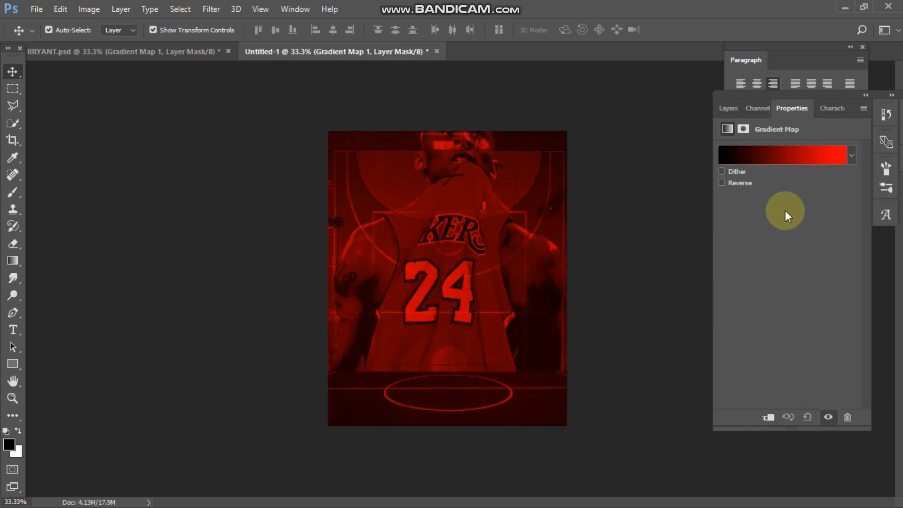
{"action": "left_click", "coordinate": [781, 156]}
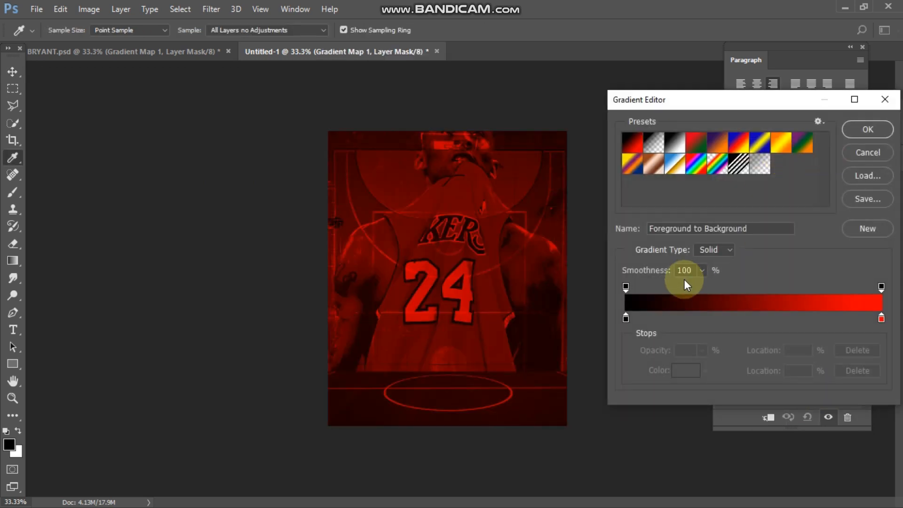
{"action": "left_click", "coordinate": [625, 318]}
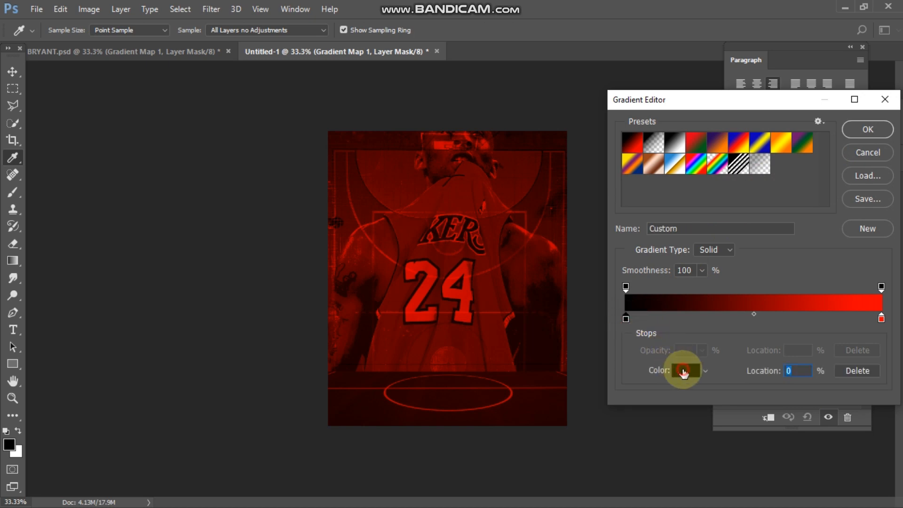
{"action": "left_click", "coordinate": [684, 370]}
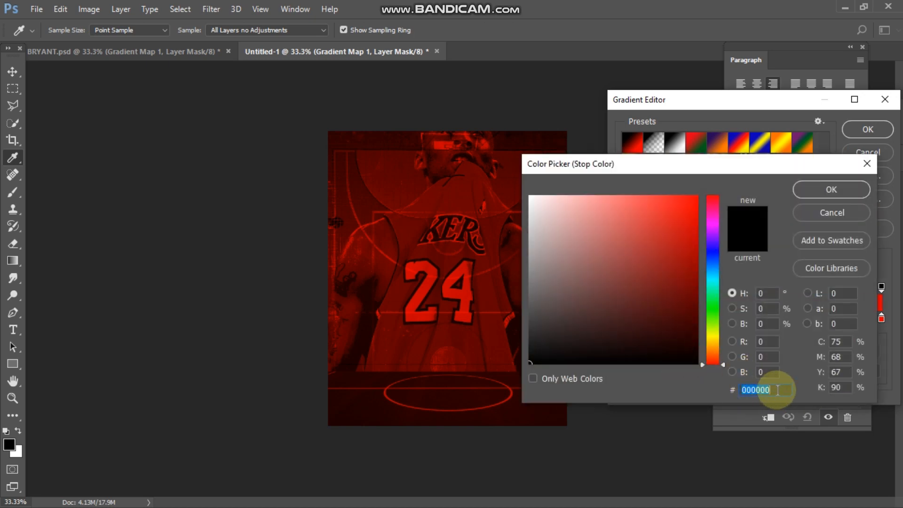
{"action": "type", "text": "0"}
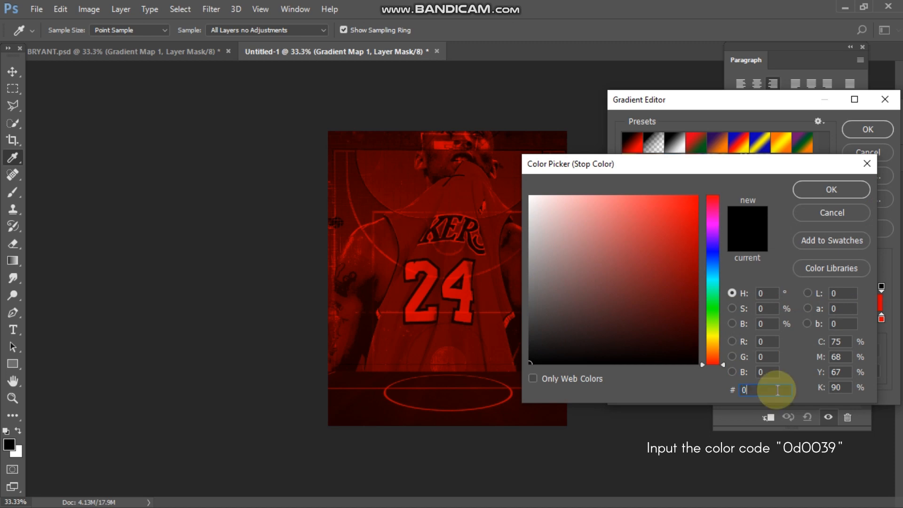
{"action": "type", "text": "d"}
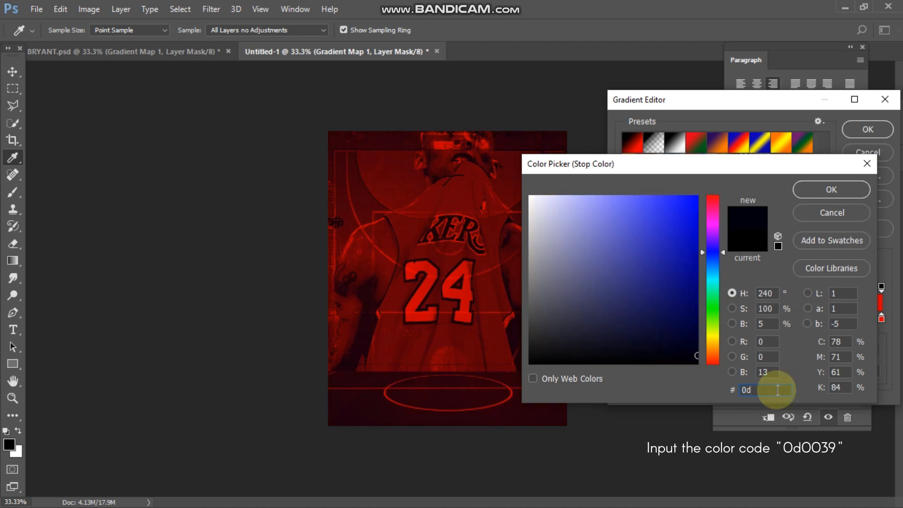
{"action": "type", "text": "00"}
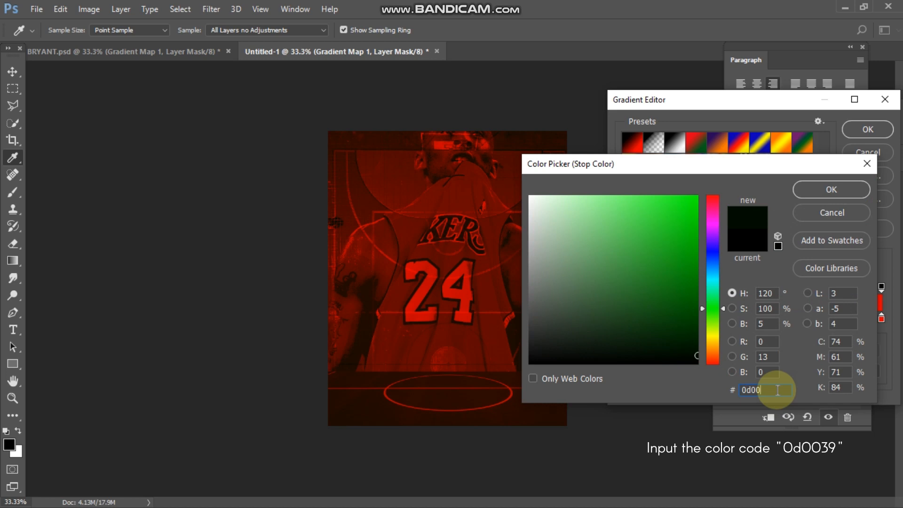
{"action": "type", "text": "39"}
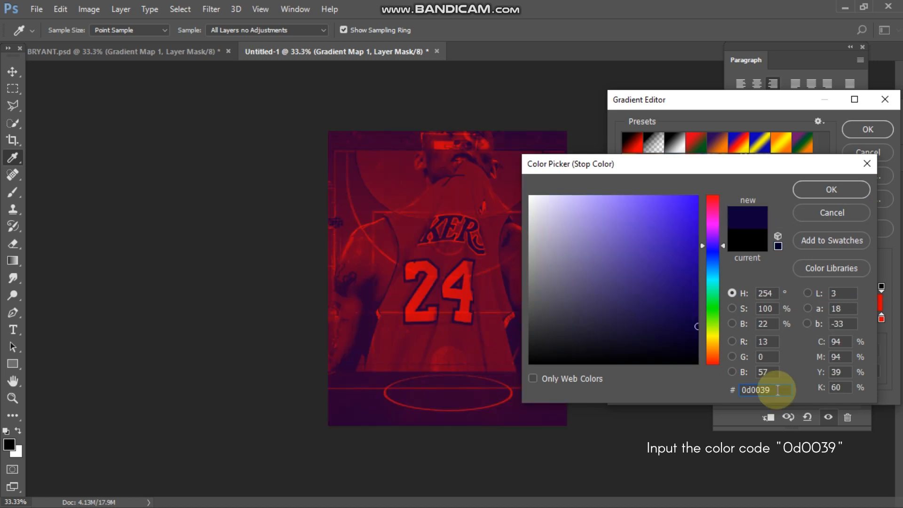
{"action": "left_click", "coordinate": [831, 188]}
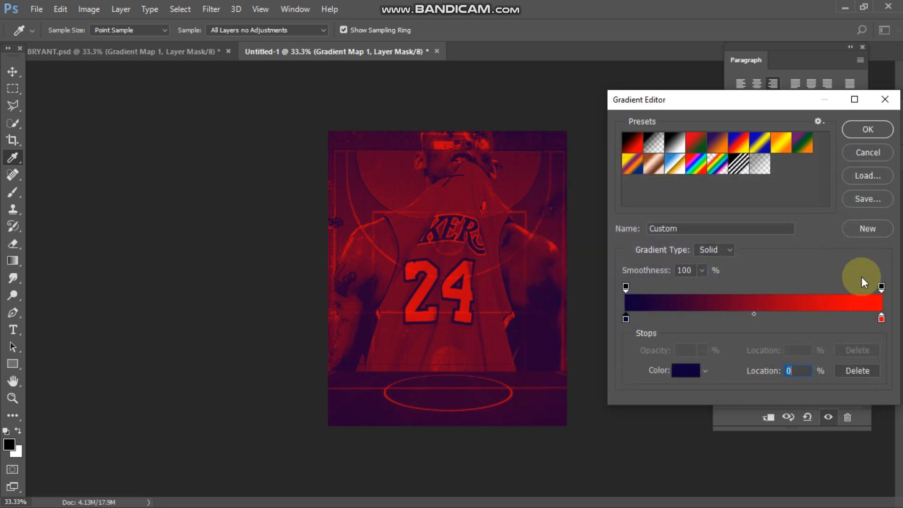
- Set the Gradient Map's ending color stop to ffea00 and apply the edited gradient
{"action": "left_click", "coordinate": [881, 318]}
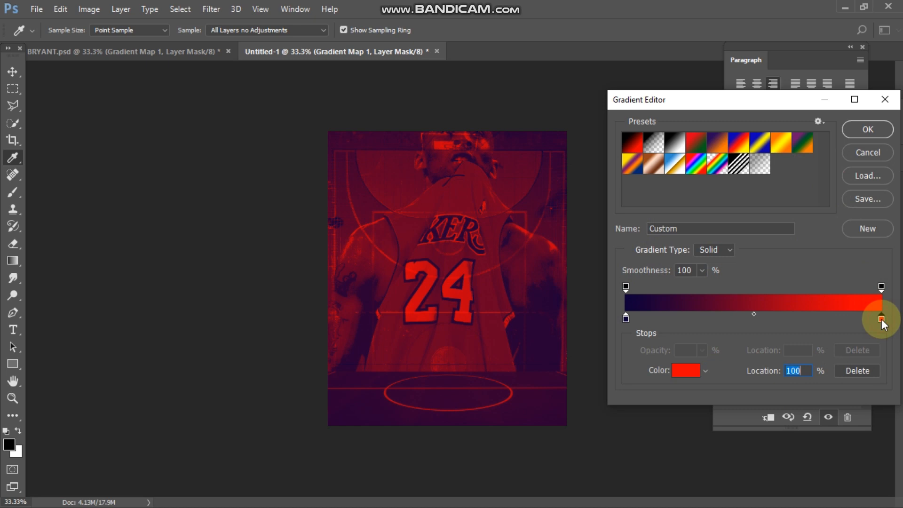
{"action": "left_click", "coordinate": [685, 370]}
{"action": "double_click", "coordinate": [771, 389]}
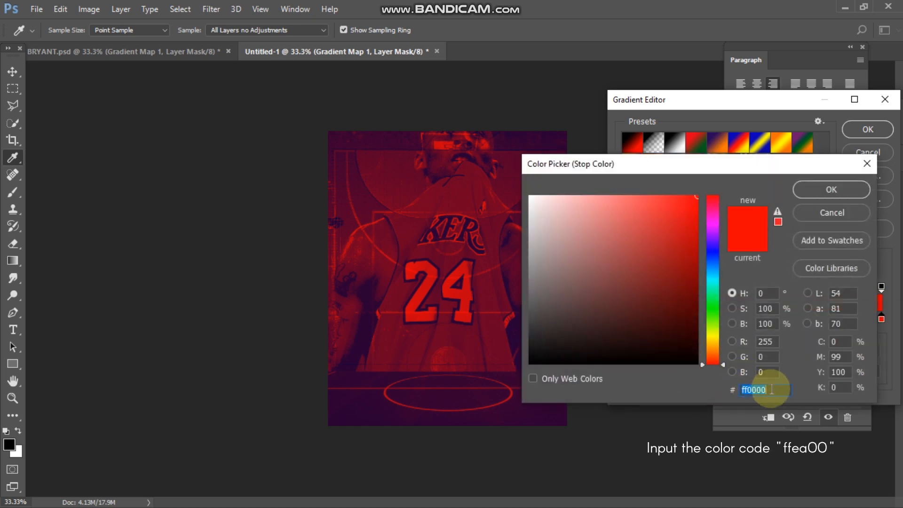
{"action": "type", "text": "ff"}
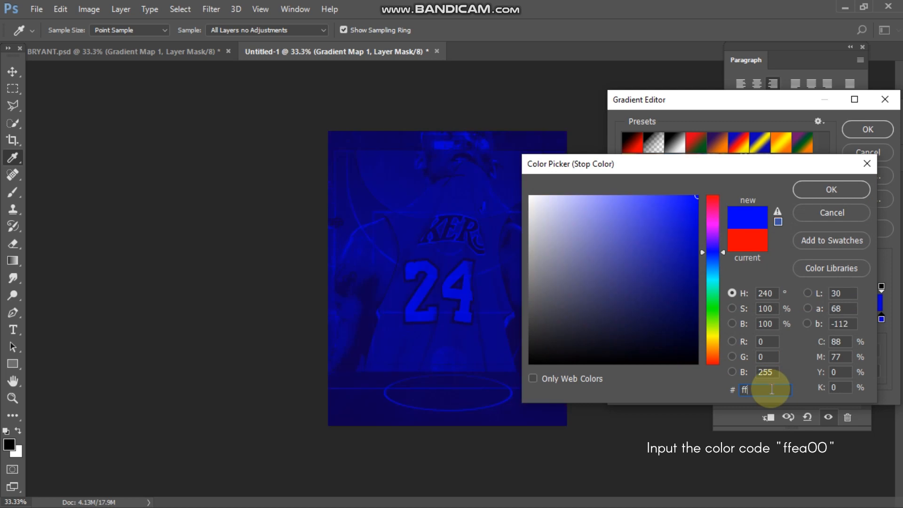
{"action": "type", "text": "ea00"}
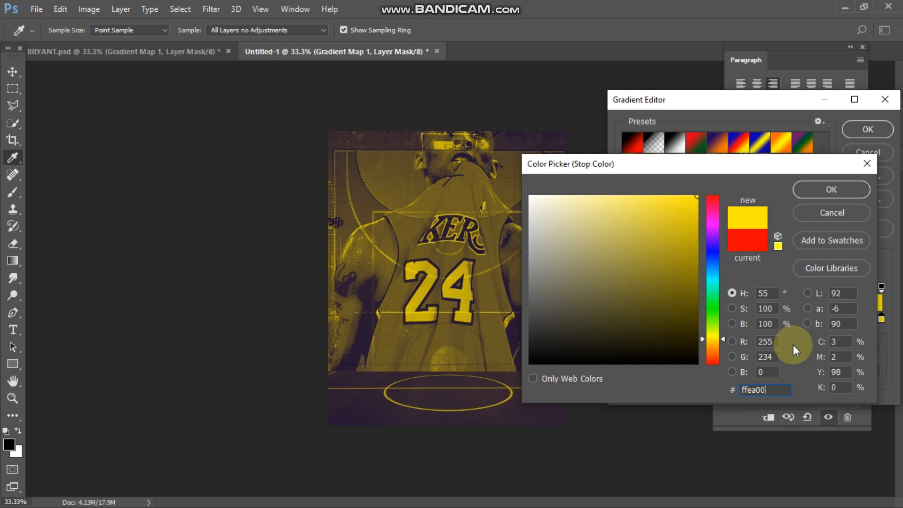
{"action": "left_click", "coordinate": [821, 188]}
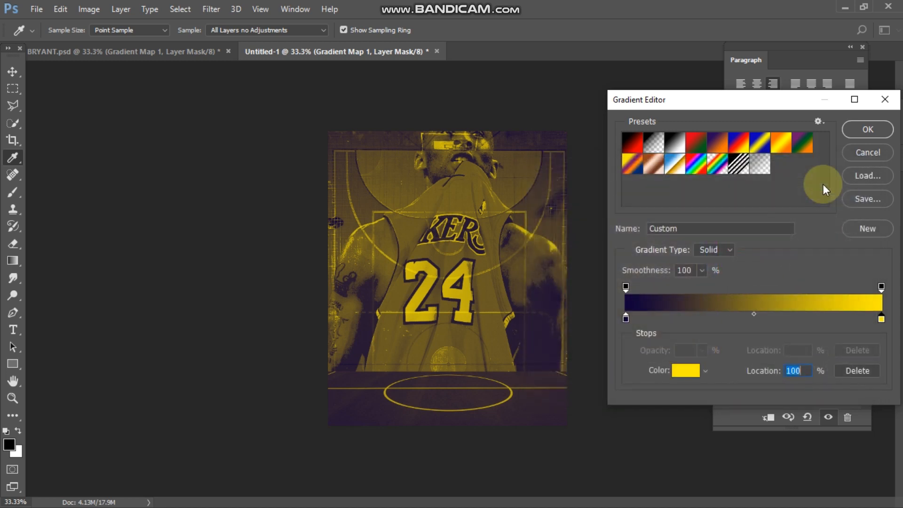
{"action": "left_click", "coordinate": [865, 126]}
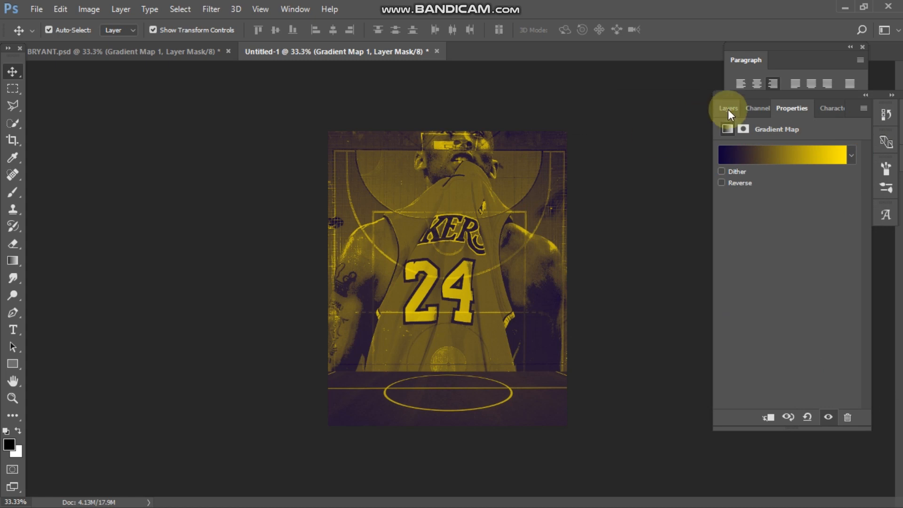
{"action": "left_click", "coordinate": [727, 109]}
{"action": "left_click", "coordinate": [640, 146]}
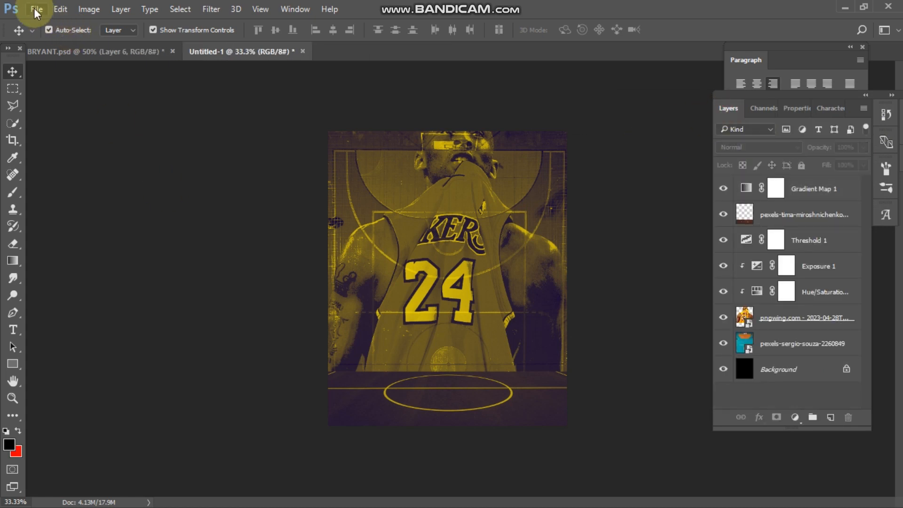
- Place the cutout of the player holding a basketball, pngwing.com - 2023-04-28T222747.208, as an embedded image above the Gradient Map
{"action": "left_click", "coordinate": [35, 9]}
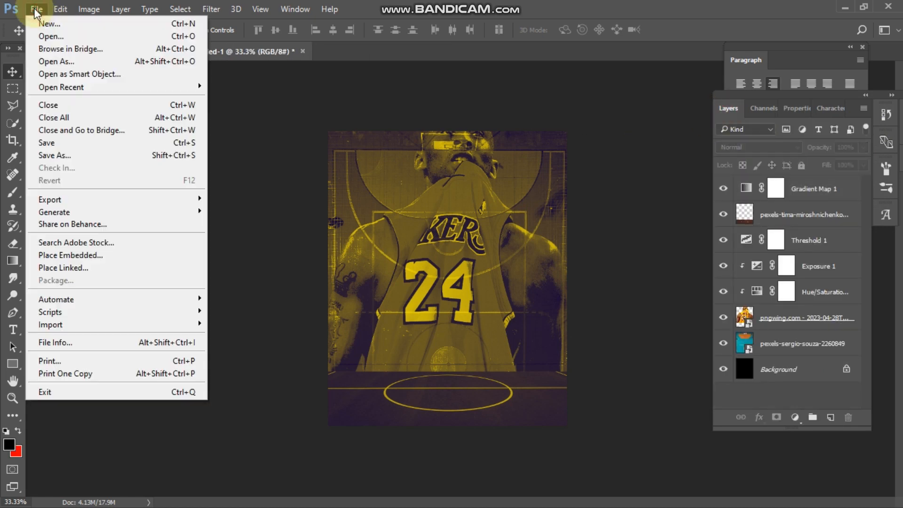
{"action": "left_click", "coordinate": [81, 253]}
{"action": "scroll", "coordinate": [334, 216], "scroll_direction": "down", "scroll_amount": 10}
{"action": "scroll", "coordinate": [325, 202], "scroll_direction": "down", "scroll_amount": 5}
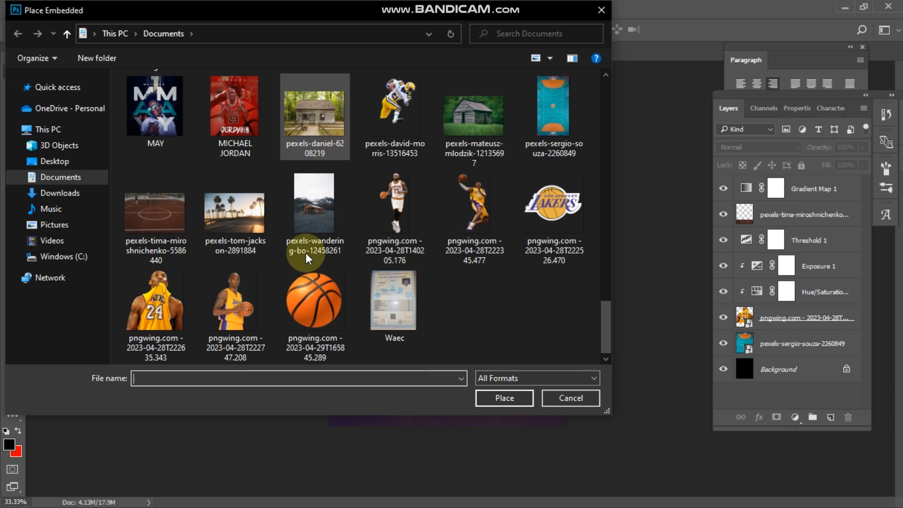
{"action": "left_click", "coordinate": [228, 283]}
{"action": "left_click", "coordinate": [497, 399]}
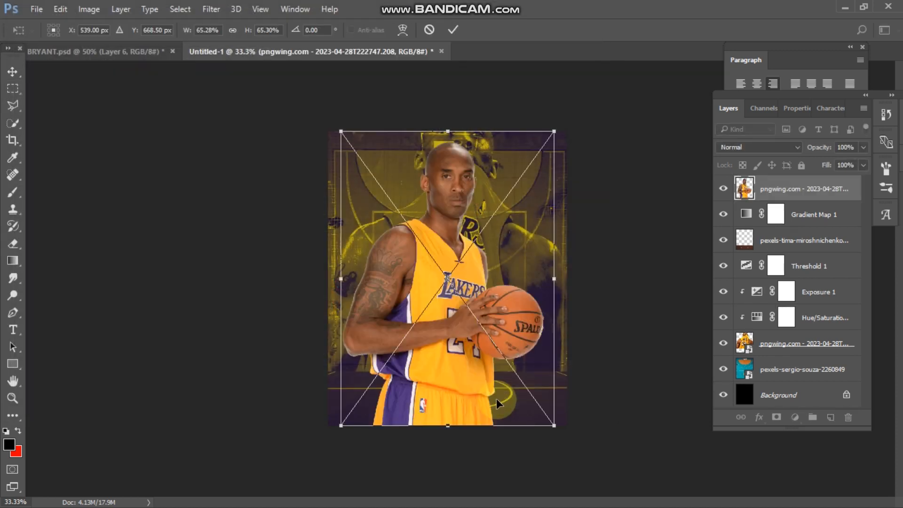
- Scale the ball-holding player cutout to about 45%, place it right of the poster's centre above the floor, and apply the transform
{"action": "left_click_drag", "start_coordinate": [341, 424], "coordinate": [389, 377]}
{"action": "left_click_drag", "start_coordinate": [433, 306], "coordinate": [475, 303]}
{"action": "key", "text": "ctrl+plus"}
{"action": "scroll", "coordinate": [475, 304], "scroll_direction": "up", "scroll_amount": 3}
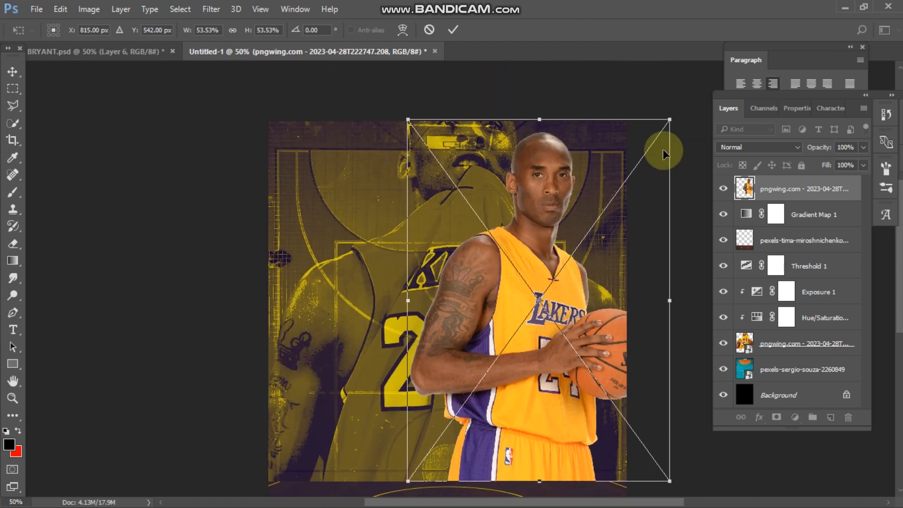
{"action": "left_click_drag", "start_coordinate": [669, 122], "coordinate": [630, 175]}
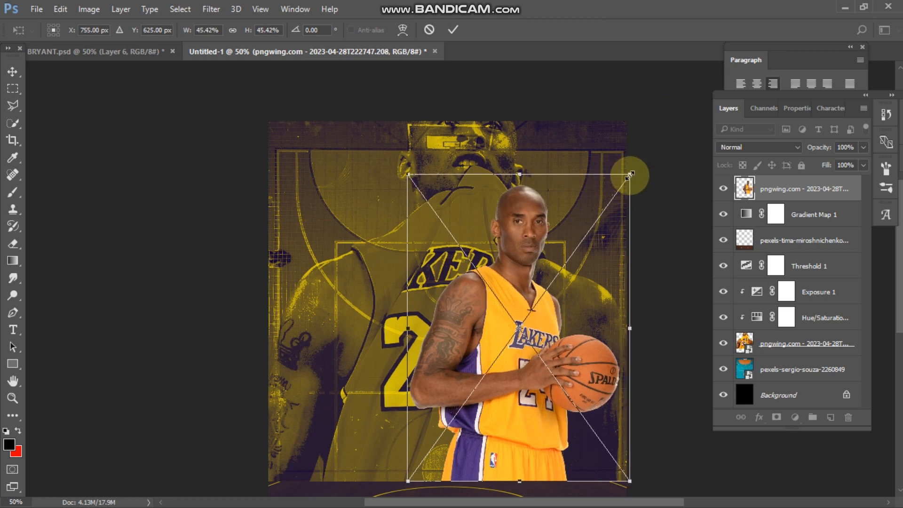
{"action": "left_click", "coordinate": [451, 29]}
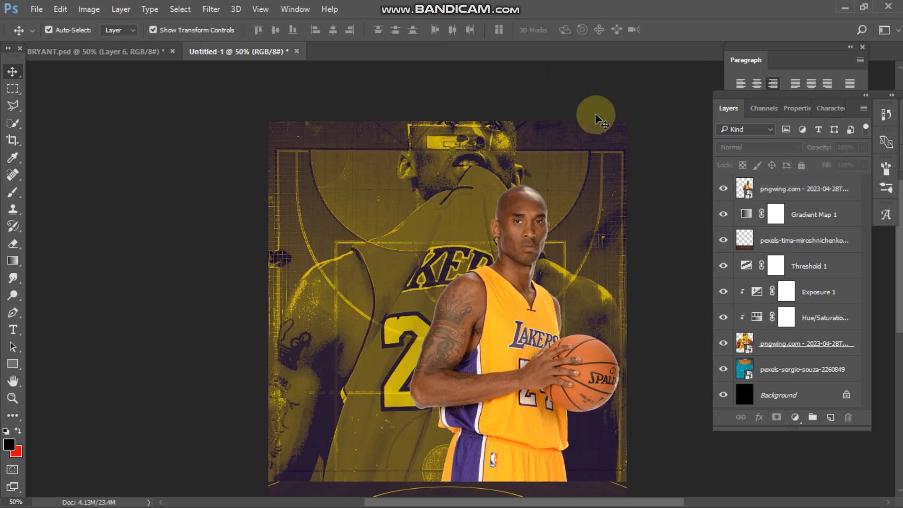
{"action": "key", "text": "ctrl+minus"}
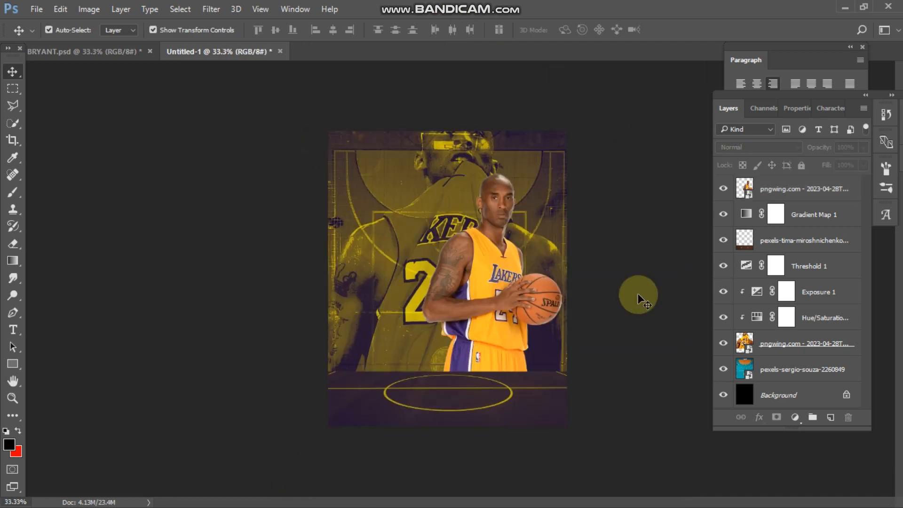
- Add a new empty layer above the player cutout and set the foreground color to white, ffffff
{"action": "left_click", "coordinate": [830, 418]}
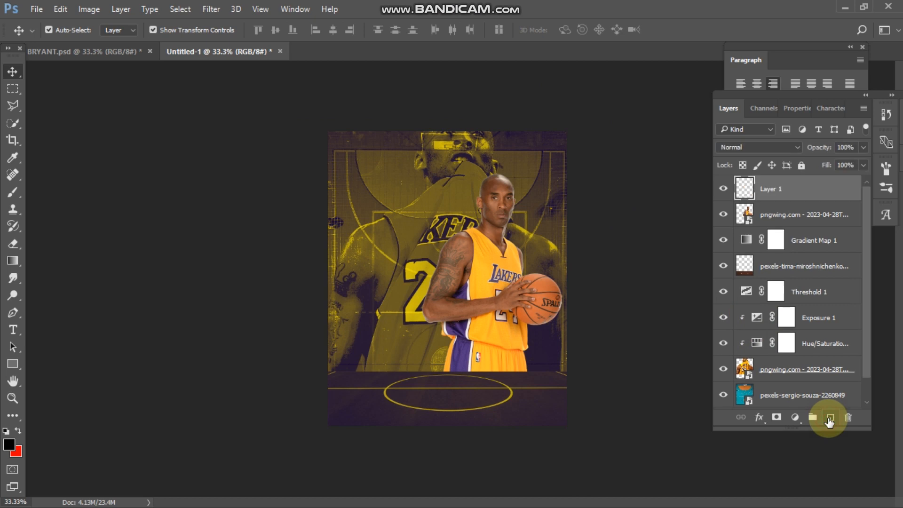
{"action": "left_click", "coordinate": [9, 443]}
{"action": "left_click_drag", "start_coordinate": [555, 222], "coordinate": [525, 193]}
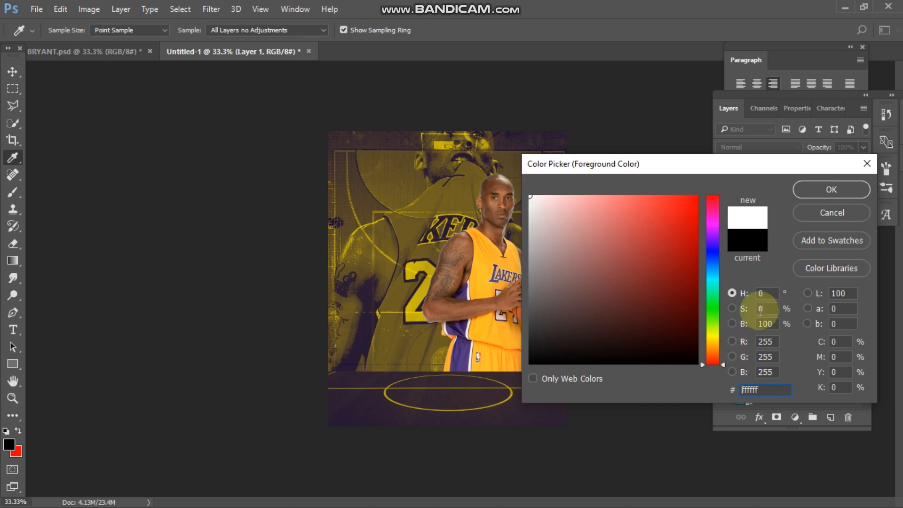
{"action": "left_click", "coordinate": [799, 188]}
{"action": "key", "text": "v"}
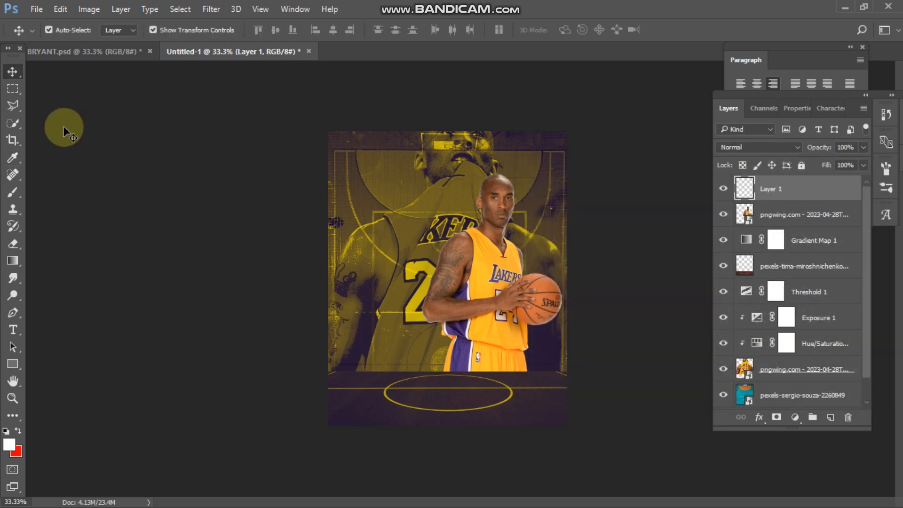
- Brush soft white highlights along the outer edge of the player's elbow, tattooed upper arm and shoulder
{"action": "left_click", "coordinate": [14, 189]}
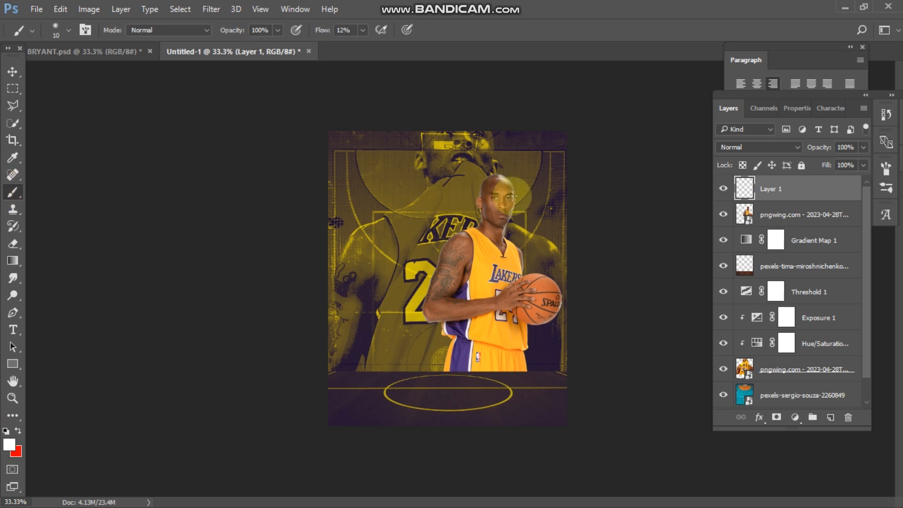
{"action": "scroll", "coordinate": [512, 194], "scroll_direction": "up", "scroll_amount": 4}
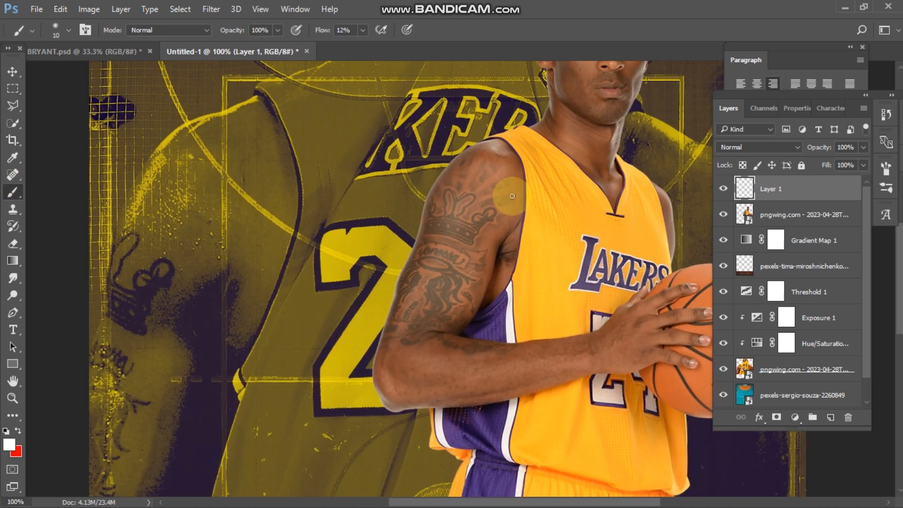
{"action": "scroll", "coordinate": [512, 195], "scroll_direction": "up", "scroll_amount": 2}
{"action": "scroll", "coordinate": [511, 195], "scroll_direction": "down", "scroll_amount": 3}
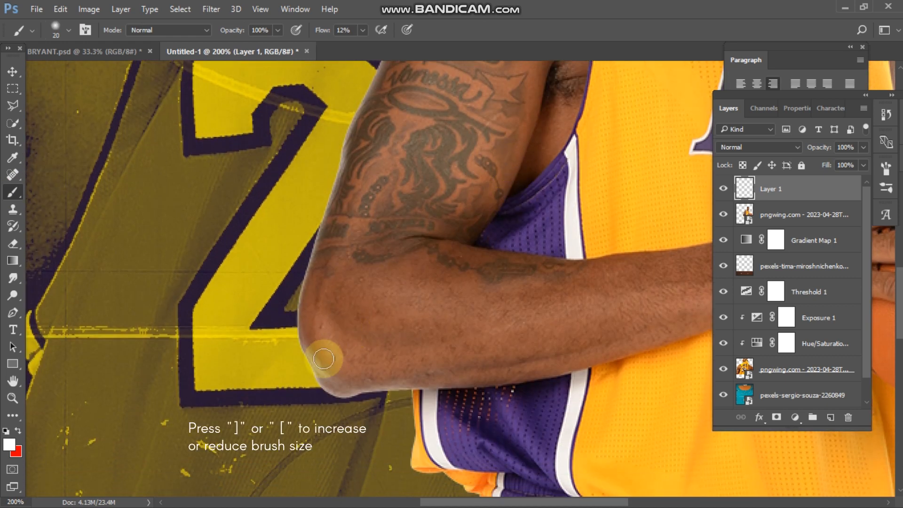
{"action": "mouse_move", "coordinate": [323, 358]}
{"action": "left_mouse_down"}
{"action": "mouse_move", "coordinate": [281, 340]}
{"action": "mouse_move", "coordinate": [327, 395]}
{"action": "mouse_move", "coordinate": [321, 387]}
{"action": "mouse_move", "coordinate": [334, 397]}
{"action": "mouse_move", "coordinate": [398, 395]}
{"action": "left_mouse_up"}
{"action": "left_click_drag", "start_coordinate": [292, 288], "coordinate": [322, 151]}
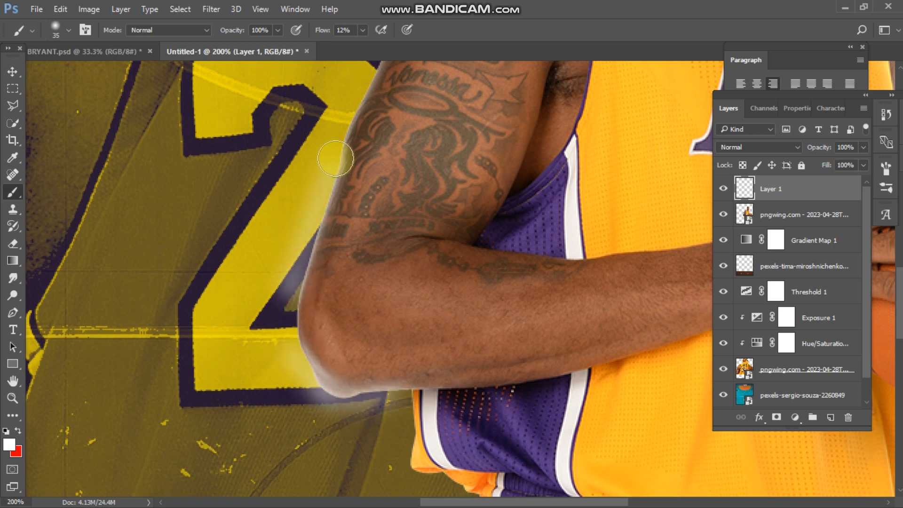
{"action": "scroll", "coordinate": [322, 151], "scroll_direction": "up", "scroll_amount": 3}
{"action": "left_click_drag", "start_coordinate": [393, 115], "coordinate": [348, 252]}
{"action": "scroll", "coordinate": [349, 252], "scroll_direction": "up", "scroll_amount": 3}
{"action": "mouse_move", "coordinate": [470, 189]}
{"action": "left_mouse_down"}
{"action": "mouse_move", "coordinate": [424, 237]}
{"action": "mouse_move", "coordinate": [385, 301]}
{"action": "left_mouse_up"}
{"action": "scroll", "coordinate": [540, 338], "scroll_direction": "up", "scroll_amount": 3}
{"action": "left_click_drag", "start_coordinate": [540, 339], "coordinate": [439, 319]}
{"action": "scroll", "coordinate": [605, 304], "scroll_direction": "up", "scroll_amount": 3}
{"action": "scroll", "coordinate": [607, 304], "scroll_direction": "up", "scroll_amount": 3}
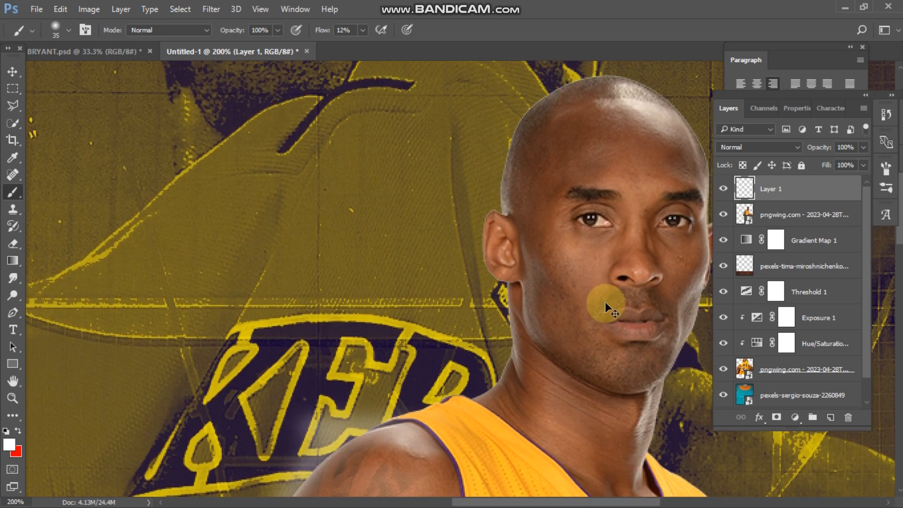
- Reduce the brush size to 20 and its flow to 8% for the highlights around the neck and head
{"action": "key", "text": "ctrl+plus"}
{"action": "scroll", "coordinate": [522, 282], "scroll_direction": "down", "scroll_amount": 3}
{"action": "key", "text": "bracketleft"}
{"action": "key", "text": "bracketleft"}
{"action": "key", "text": "bracketleft"}
{"action": "mouse_move", "coordinate": [535, 285]}
{"action": "left_mouse_down"}
{"action": "mouse_move", "coordinate": [525, 311]}
{"action": "mouse_move", "coordinate": [496, 327]}
{"action": "mouse_move", "coordinate": [548, 239]}
{"action": "mouse_move", "coordinate": [540, 213]}
{"action": "mouse_move", "coordinate": [560, 316]}
{"action": "mouse_move", "coordinate": [573, 172]}
{"action": "mouse_move", "coordinate": [597, 259]}
{"action": "left_mouse_up"}
{"action": "key", "text": "ctrl+z"}
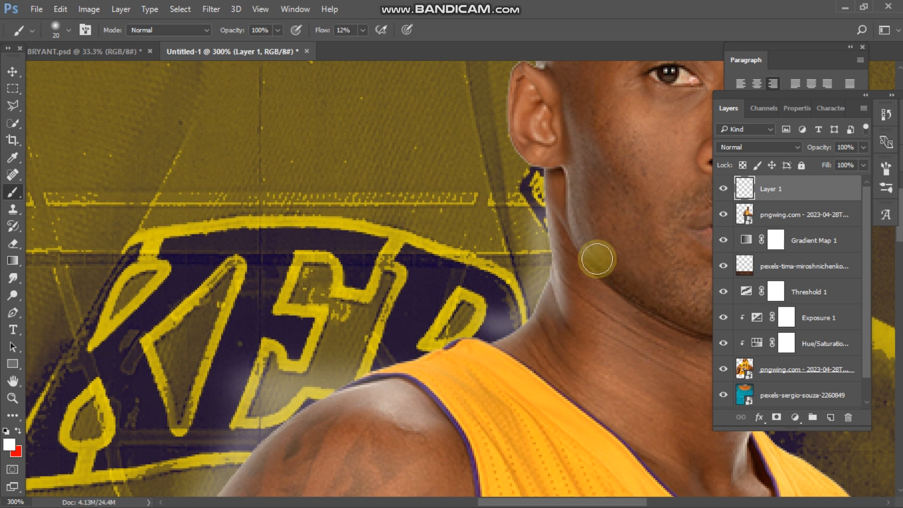
{"action": "mouse_move", "coordinate": [324, 33]}
{"action": "left_mouse_down"}
{"action": "mouse_move", "coordinate": [308, 32]}
{"action": "mouse_move", "coordinate": [327, 34]}
{"action": "left_mouse_up"}
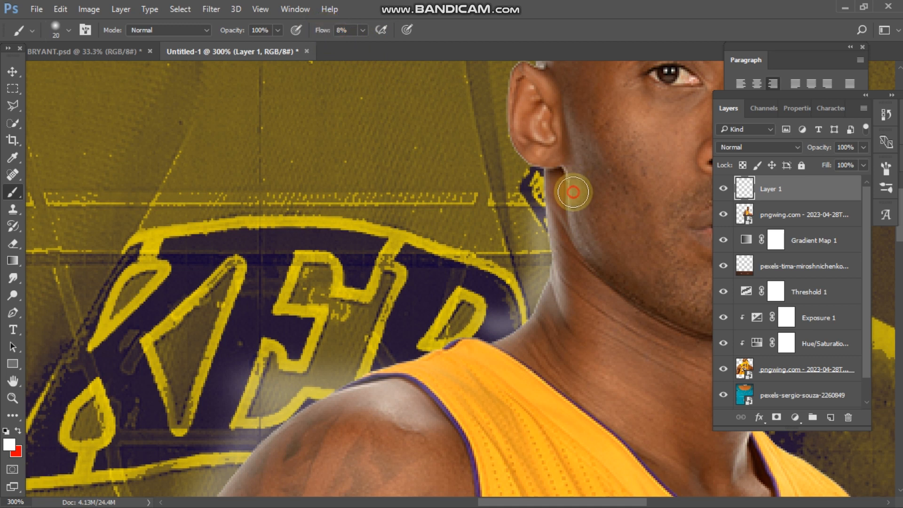
- Paint faint white highlights along the jaw and neck, the ear, and the adjoining side of the player's head up to the crown
{"action": "left_click_drag", "start_coordinate": [573, 192], "coordinate": [590, 254]}
{"action": "scroll", "coordinate": [590, 254], "scroll_direction": "up", "scroll_amount": 5}
{"action": "left_click_drag", "start_coordinate": [536, 195], "coordinate": [549, 93]}
{"action": "scroll", "coordinate": [548, 94], "scroll_direction": "up", "scroll_amount": 3}
{"action": "scroll", "coordinate": [548, 93], "scroll_direction": "right", "scroll_amount": 3}
{"action": "left_click_drag", "start_coordinate": [508, 124], "coordinate": [437, 188]}
{"action": "scroll", "coordinate": [421, 212], "scroll_direction": "right", "scroll_amount": 5}
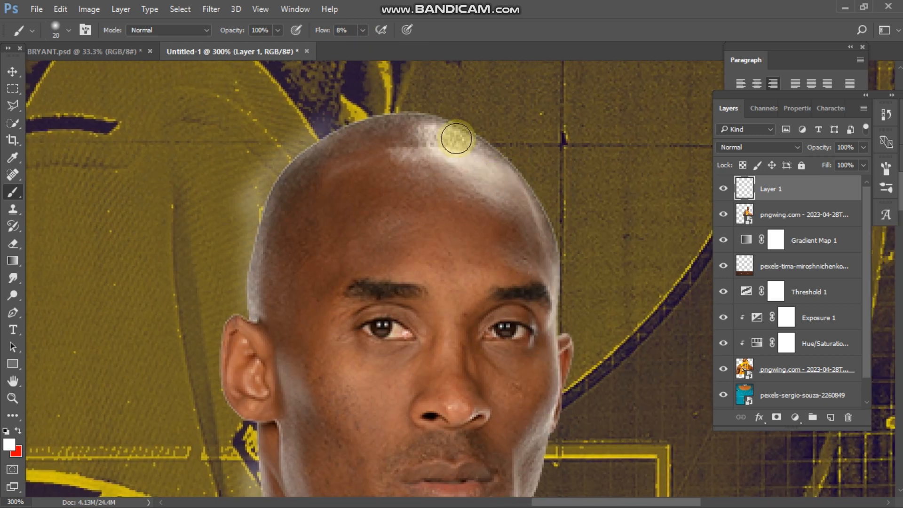
- Paint white highlights down the opposite side of the player's head, face and neck, reducing the brush size to 15
{"action": "key", "text": "bracketright"}
{"action": "key", "text": "bracketright"}
{"action": "key", "text": "bracketright"}
{"action": "scroll", "coordinate": [544, 236], "scroll_direction": "down", "scroll_amount": 3}
{"action": "key", "text": "bracketleft"}
{"action": "key", "text": "bracketleft"}
{"action": "mouse_move", "coordinate": [567, 186]}
{"action": "left_mouse_down"}
{"action": "mouse_move", "coordinate": [556, 242]}
{"action": "mouse_move", "coordinate": [558, 317]}
{"action": "mouse_move", "coordinate": [532, 366]}
{"action": "mouse_move", "coordinate": [525, 362]}
{"action": "mouse_move", "coordinate": [550, 387]}
{"action": "left_mouse_up"}
{"action": "key", "text": "bracketleft"}
{"action": "key", "text": "bracketleft"}
{"action": "scroll", "coordinate": [550, 387], "scroll_direction": "down", "scroll_amount": 4}
{"action": "left_click_drag", "start_coordinate": [516, 323], "coordinate": [472, 408]}
{"action": "scroll", "coordinate": [464, 453], "scroll_direction": "down", "scroll_amount": 4}
{"action": "left_click_drag", "start_coordinate": [471, 287], "coordinate": [449, 388]}
{"action": "scroll", "coordinate": [497, 351], "scroll_direction": "down", "scroll_amount": 7}
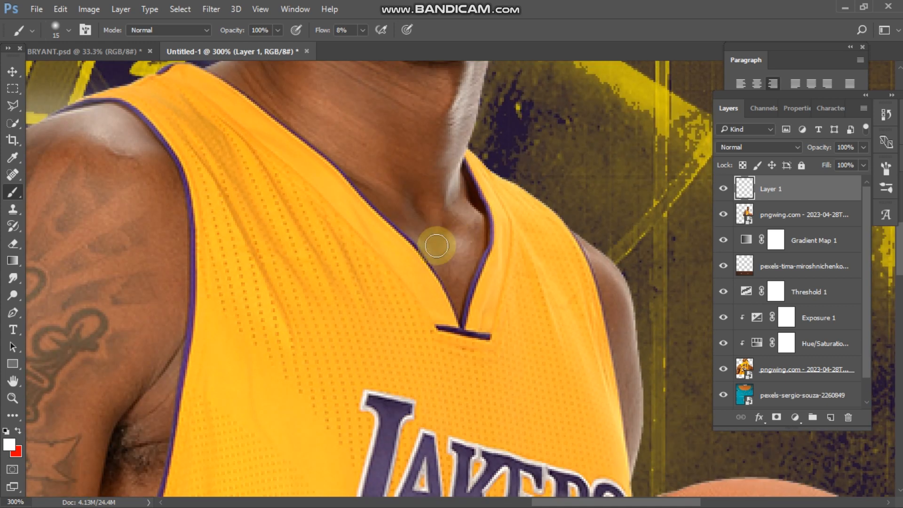
- Paint a white highlight along the edge of the shoulder and arm above the basketball with brush size 25
{"action": "scroll", "coordinate": [436, 245], "scroll_direction": "right", "scroll_amount": 4}
{"action": "scroll", "coordinate": [517, 245], "scroll_direction": "down", "scroll_amount": 2}
{"action": "key", "text": "bracketright"}
{"action": "mouse_move", "coordinate": [484, 183]}
{"action": "left_mouse_down"}
{"action": "mouse_move", "coordinate": [537, 317]}
{"action": "mouse_move", "coordinate": [540, 419]}
{"action": "left_mouse_up"}
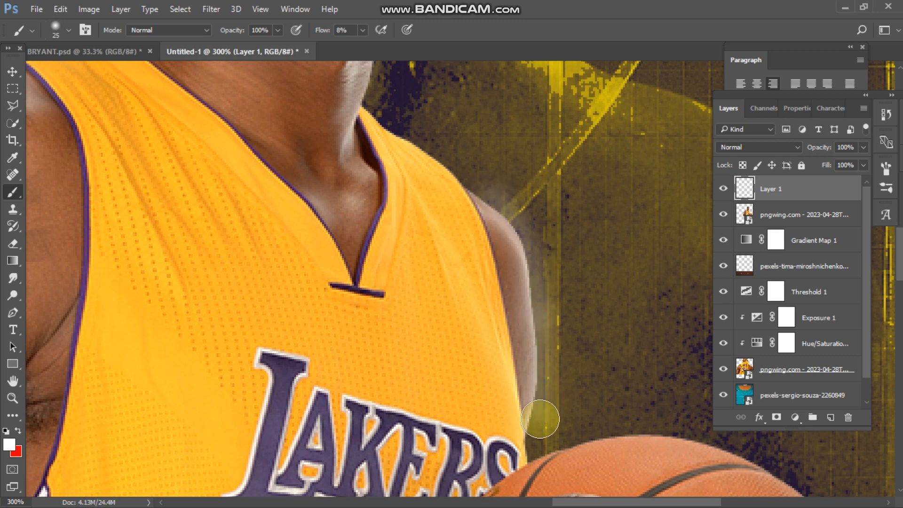
- Paint a white highlight around the basketball's outer edge with brush size 40
{"action": "key", "text": "ctrl+minus"}
{"action": "key", "text": "ctrl+minus"}
{"action": "scroll", "coordinate": [540, 418], "scroll_direction": "down", "scroll_amount": 4}
{"action": "key", "text": "bracketright"}
{"action": "key", "text": "bracketright"}
{"action": "key", "text": "bracketright"}
{"action": "mouse_move", "coordinate": [613, 299]}
{"action": "left_mouse_down"}
{"action": "mouse_move", "coordinate": [569, 364]}
{"action": "mouse_move", "coordinate": [519, 374]}
{"action": "left_mouse_up"}
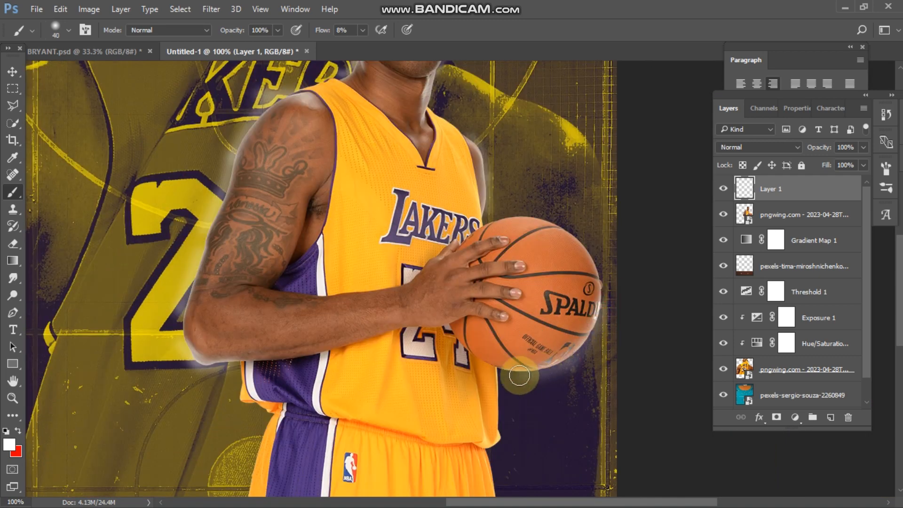
{"action": "scroll", "coordinate": [512, 375], "scroll_direction": "down", "scroll_amount": 4}
{"action": "scroll", "coordinate": [503, 375], "scroll_direction": "up", "scroll_amount": 7}
{"action": "key", "text": "ctrl+minus"}
{"action": "key", "text": "ctrl+minus"}
{"action": "key", "text": "ctrl+minus"}
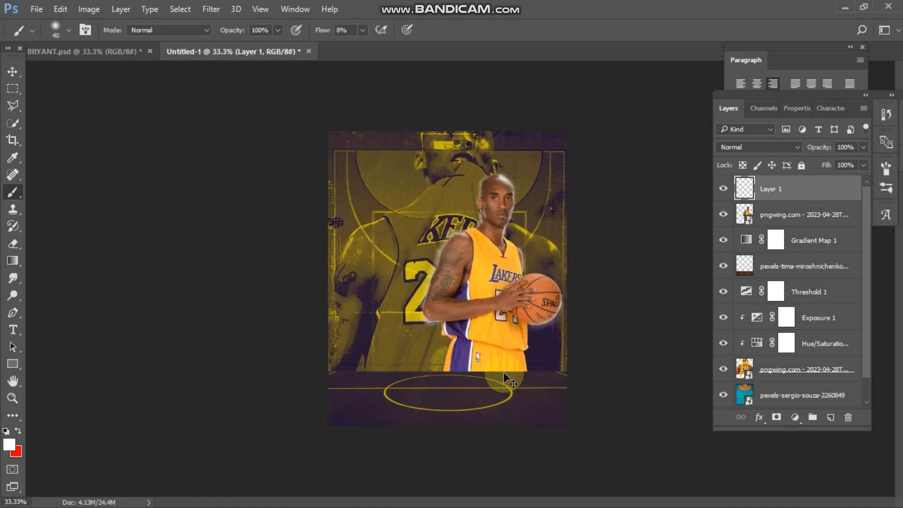
- Clip the white highlight layer to the player cutout and toggle its visibility to compare the effect
{"action": "key", "text": "ctrl+plus"}
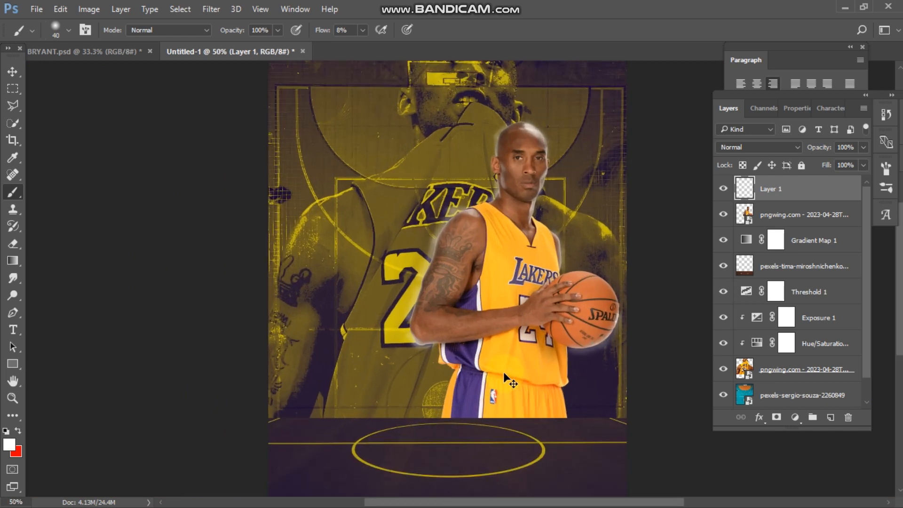
{"action": "right_click", "coordinate": [774, 188]}
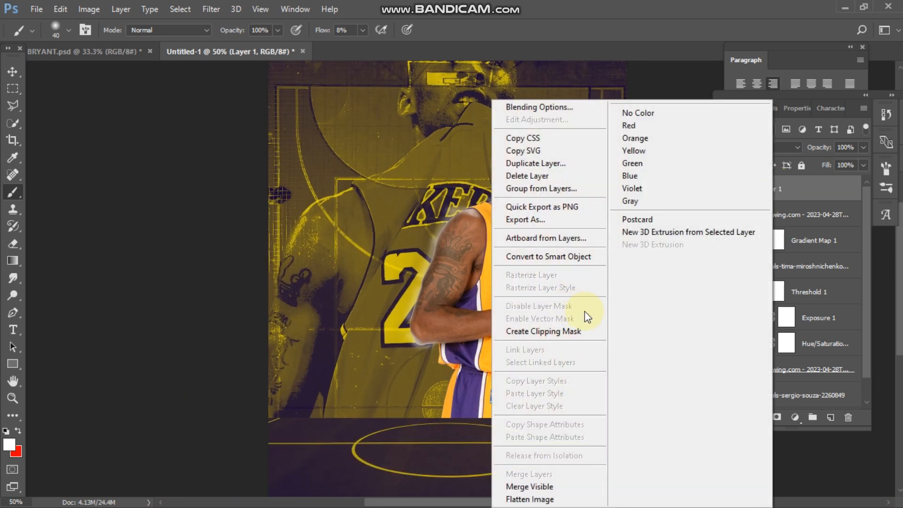
{"action": "left_click", "coordinate": [559, 332]}
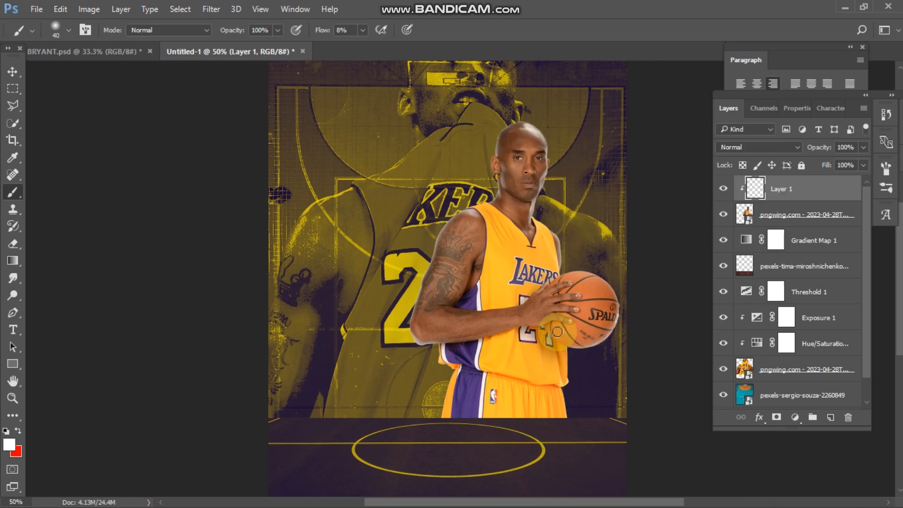
{"action": "left_click", "coordinate": [722, 189]}
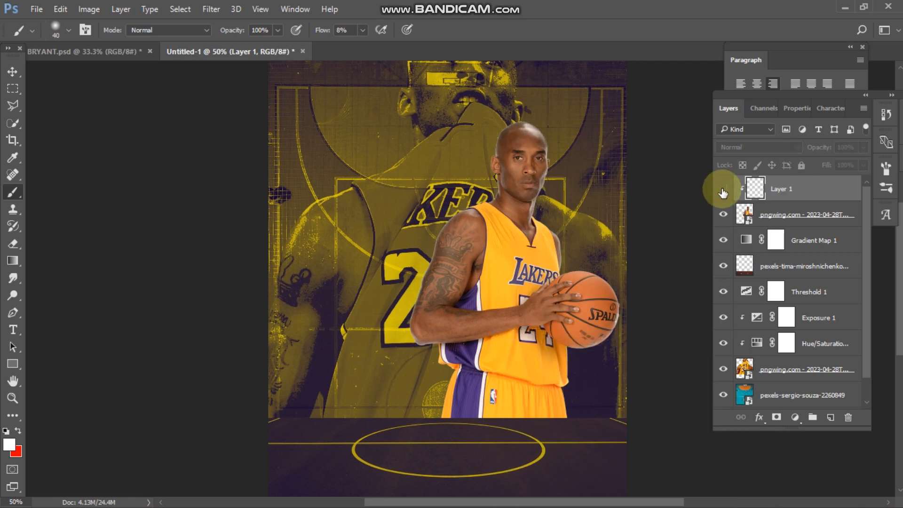
{"action": "left_click", "coordinate": [723, 189]}
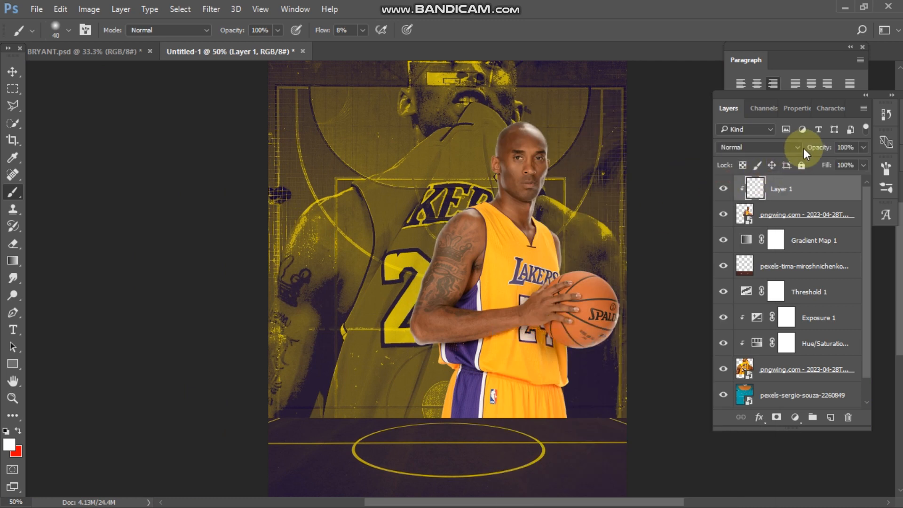
- Set the highlight layer's blend mode to Overlay and toggle its visibility to compare the effect
{"action": "left_click", "coordinate": [799, 147]}
{"action": "left_click", "coordinate": [735, 278]}
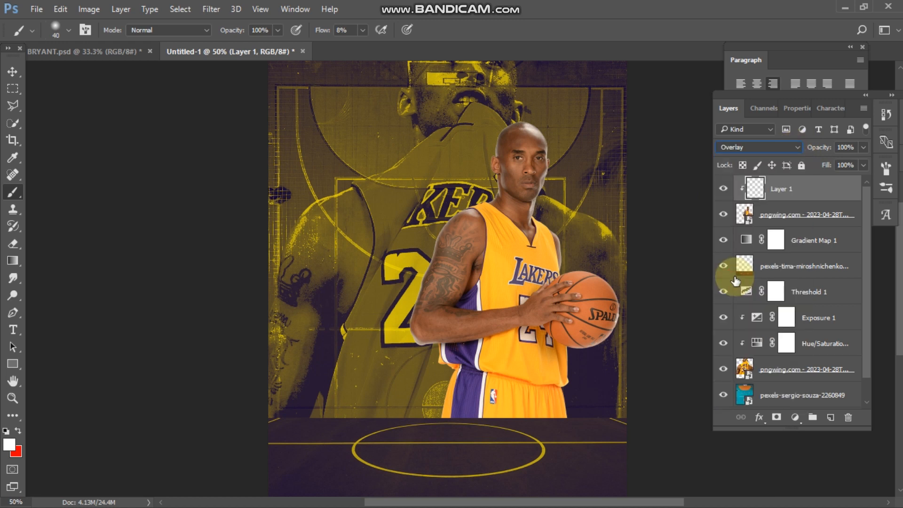
{"action": "left_click", "coordinate": [722, 189]}
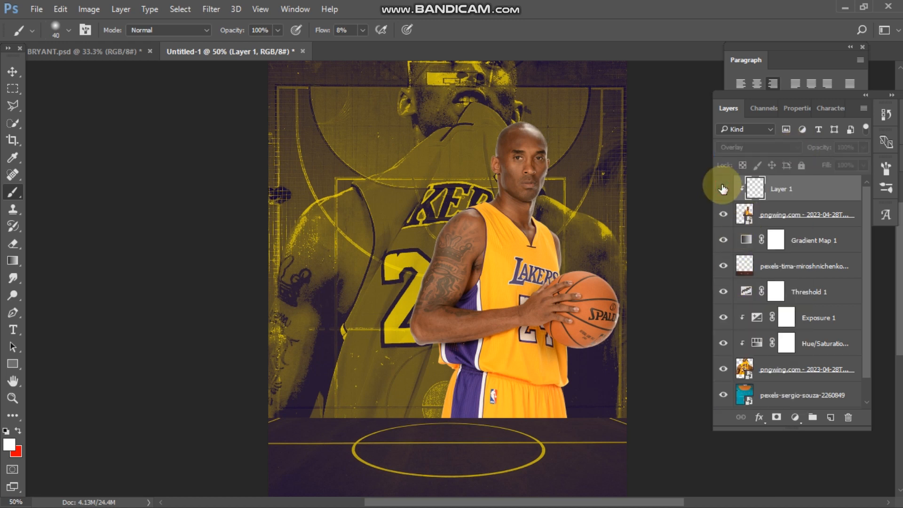
{"action": "left_click", "coordinate": [723, 189]}
{"action": "left_click", "coordinate": [722, 189]}
{"action": "left_click", "coordinate": [722, 189]}
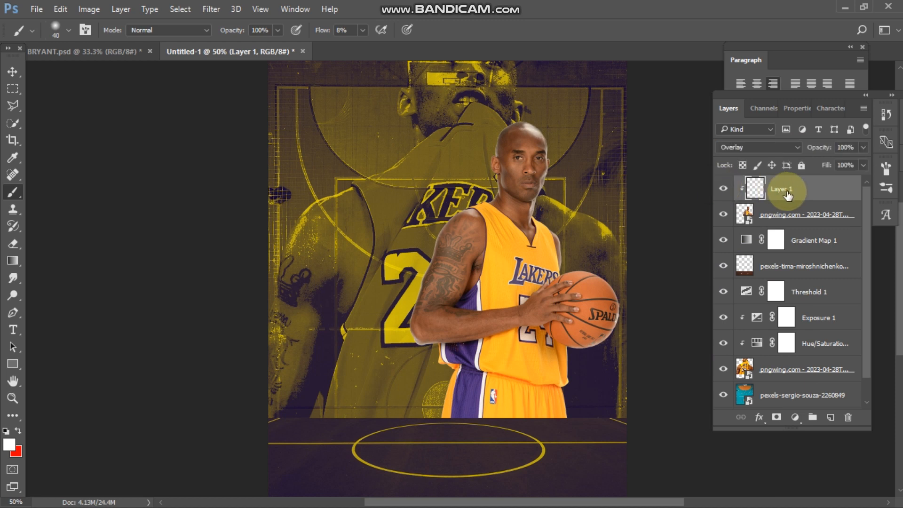
- Duplicate the Overlay highlight layer and toggle both highlight layers to compare the strengthened edge light
{"action": "left_click_drag", "start_coordinate": [787, 194], "coordinate": [831, 419]}
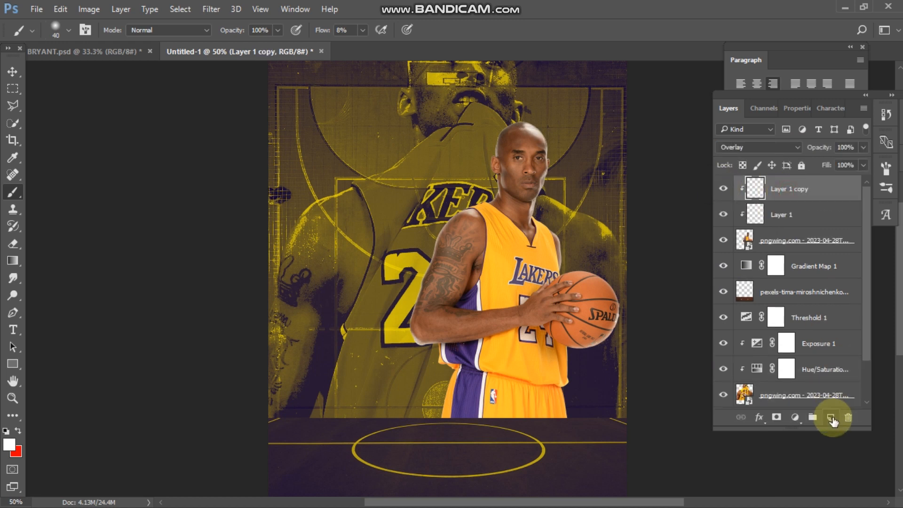
{"action": "left_click", "coordinate": [723, 189]}
{"action": "left_click", "coordinate": [722, 213]}
{"action": "left_click", "coordinate": [721, 214]}
{"action": "left_click", "coordinate": [723, 189]}
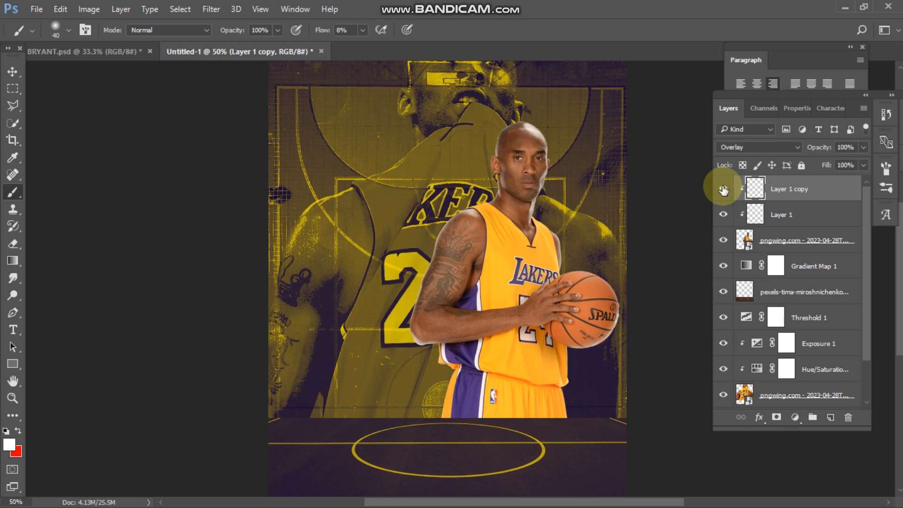
{"action": "key", "text": "ctrl+minus"}
{"action": "key", "text": "ctrl+minus"}
{"action": "key", "text": "ctrl+plus"}
{"action": "key", "text": "ctrl+minus"}
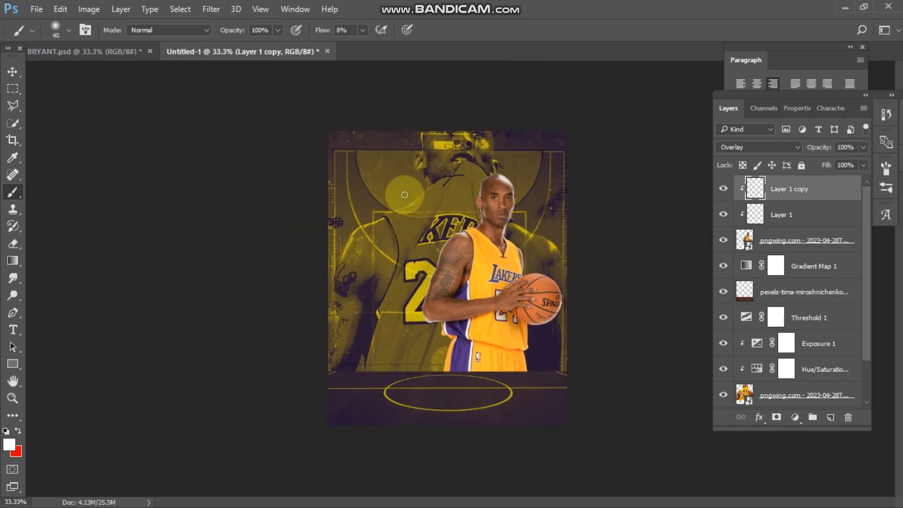
- Duplicate the Gradient Map 1 adjustment layer and move the copy above the two highlight layers
{"action": "left_click", "coordinate": [12, 71]}
{"action": "left_click", "coordinate": [177, 169]}
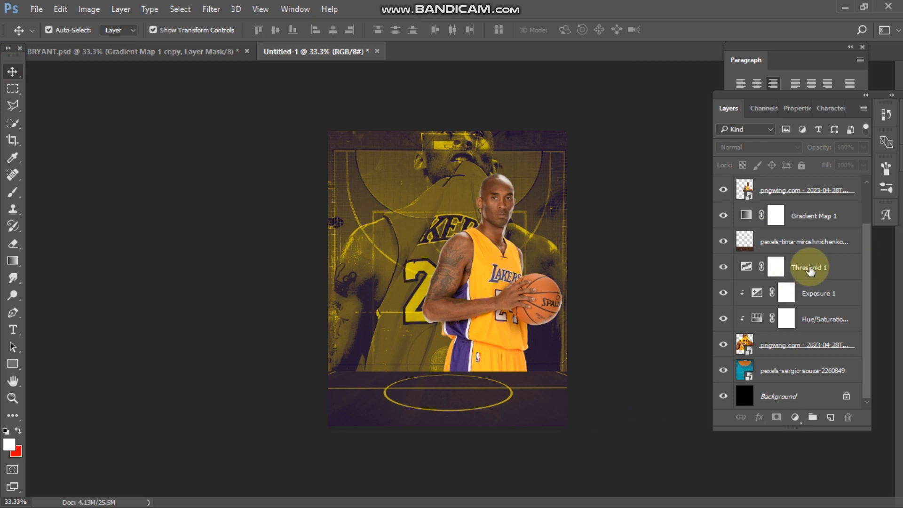
{"action": "left_click", "coordinate": [803, 221]}
{"action": "scroll", "coordinate": [803, 221], "scroll_direction": "up", "scroll_amount": 2}
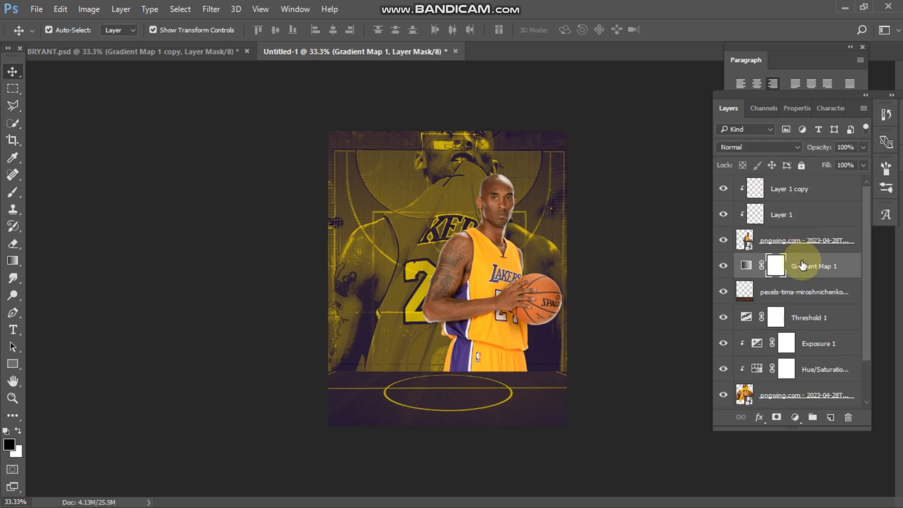
{"action": "left_click_drag", "start_coordinate": [807, 268], "coordinate": [831, 417]}
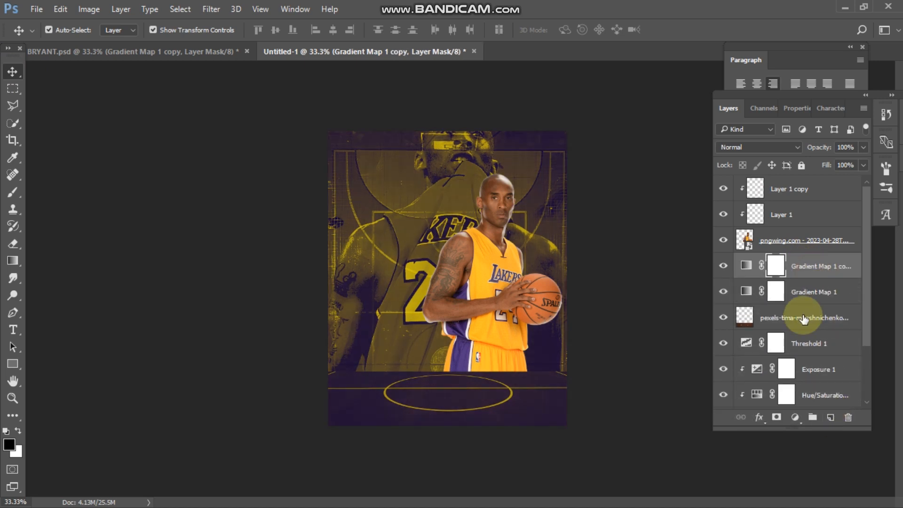
{"action": "left_click_drag", "start_coordinate": [798, 268], "coordinate": [793, 183]}
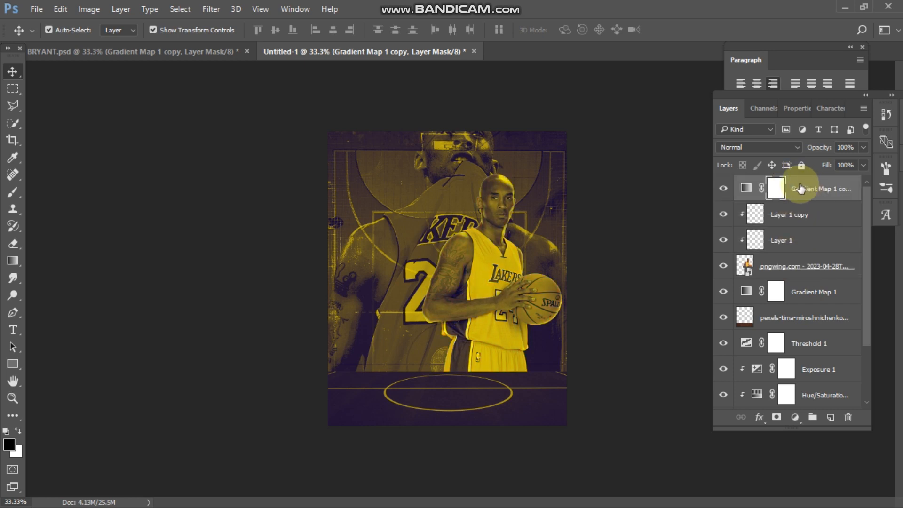
- Clip the copied Gradient Map to the standing player cutout and set its opacity to 36%
{"action": "right_click", "coordinate": [800, 188]}
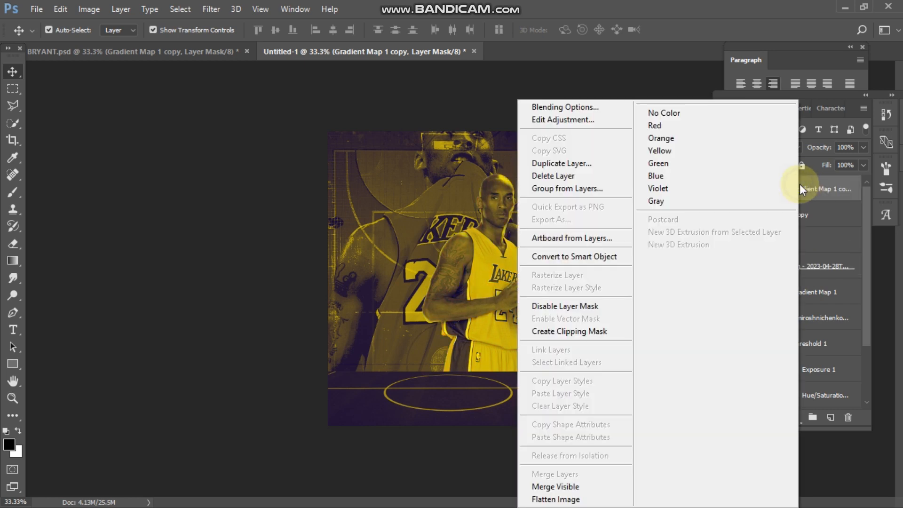
{"action": "left_click", "coordinate": [563, 332]}
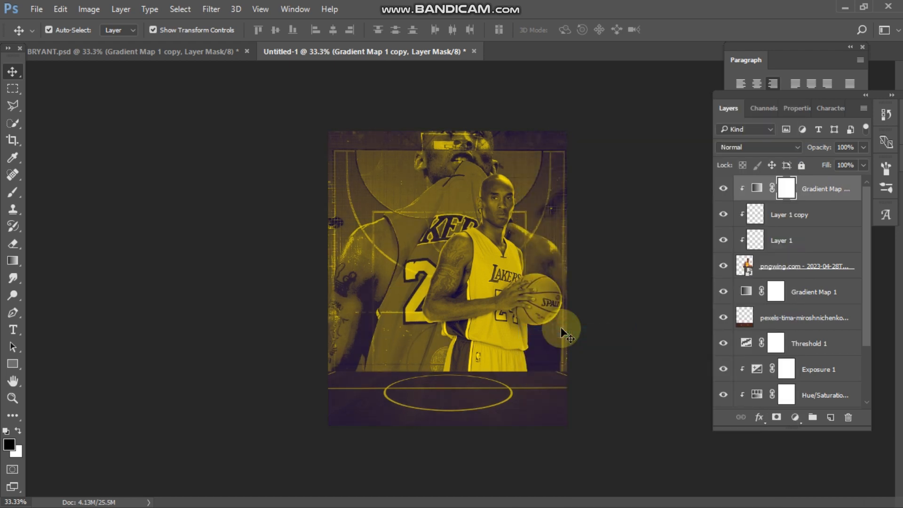
{"action": "left_click_drag", "start_coordinate": [823, 151], "coordinate": [804, 150]}
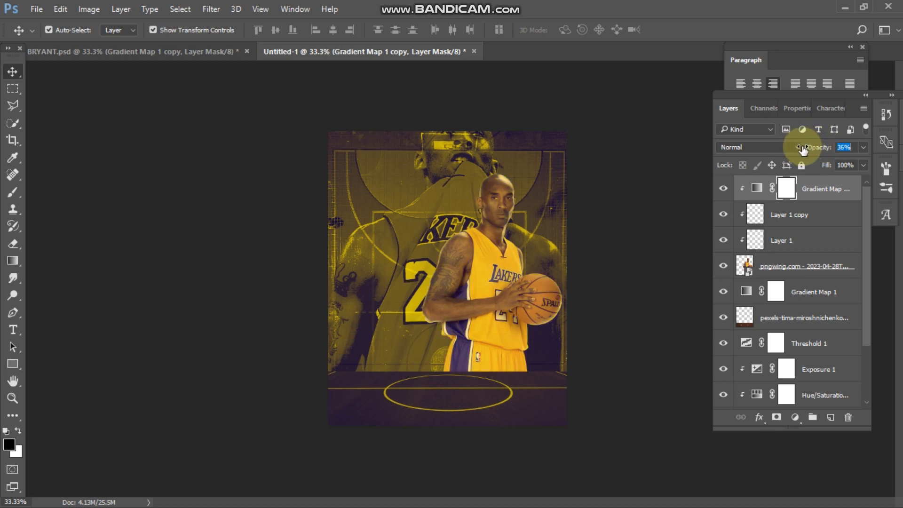
{"action": "left_click", "coordinate": [683, 164]}
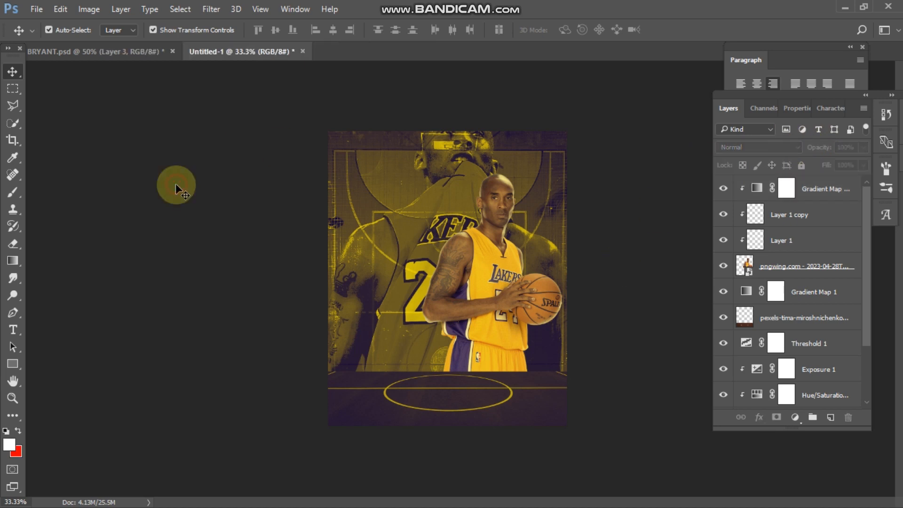
- Place the jumping player image "pngwing.com - 2023-04-28T222345.477" from the Documents folder as an embedded object
{"action": "left_click", "coordinate": [38, 9]}
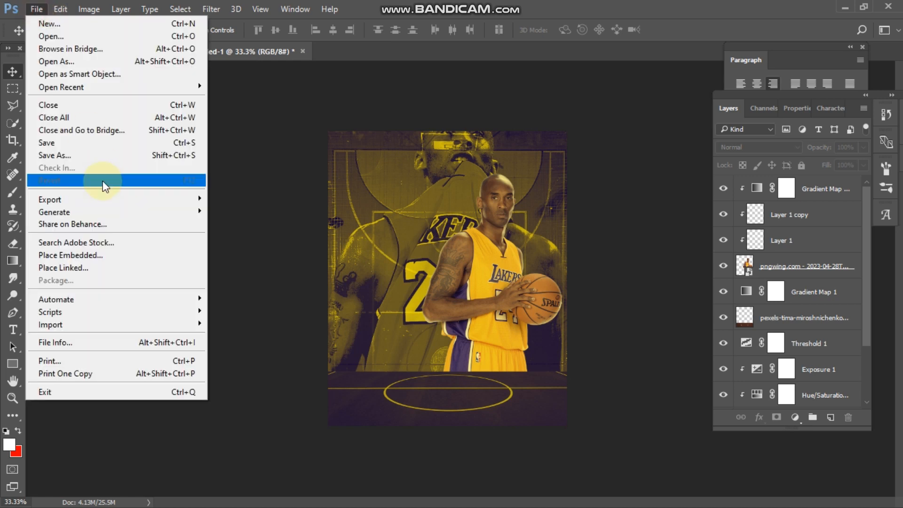
{"action": "left_click", "coordinate": [80, 255]}
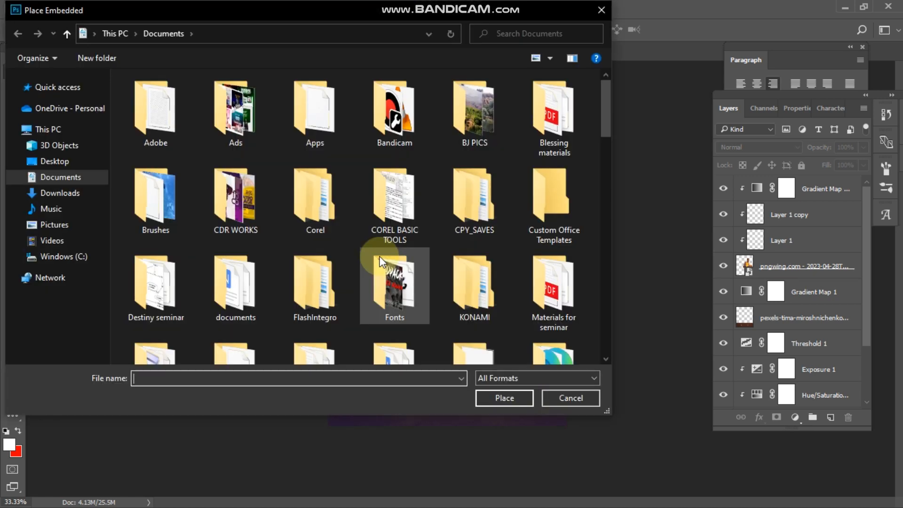
{"action": "scroll", "coordinate": [379, 256], "scroll_direction": "down", "scroll_amount": 15}
{"action": "left_click", "coordinate": [464, 199]}
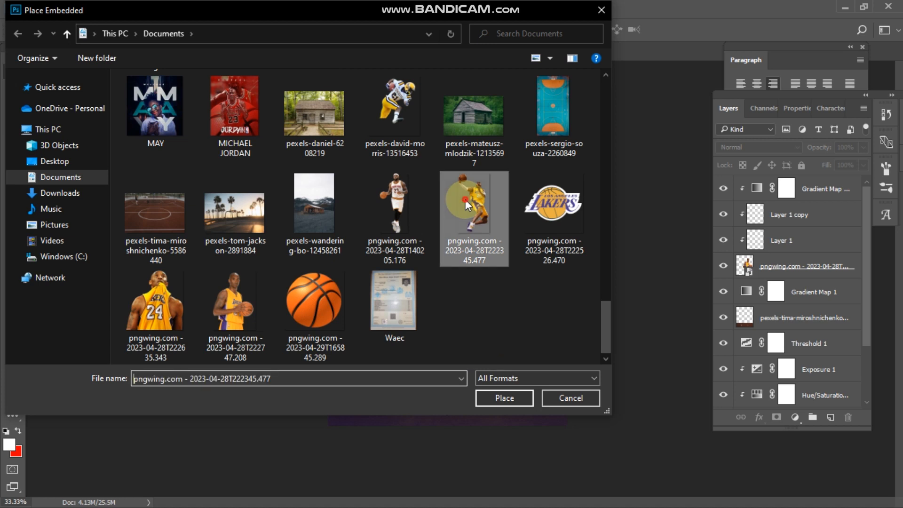
{"action": "left_click", "coordinate": [491, 396]}
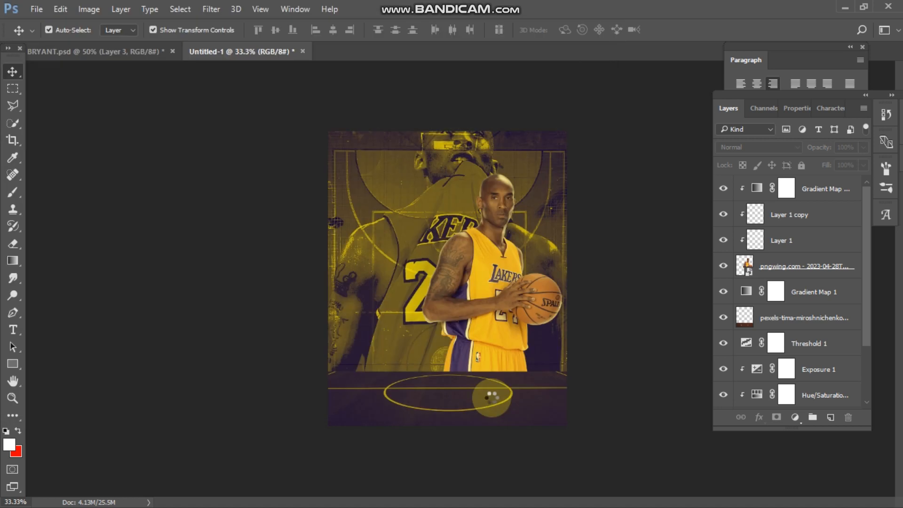
- Scale the jumping player to about 49%, positioned in front of the standing player above the court circle, and commit the transform
{"action": "left_click_drag", "start_coordinate": [523, 128], "coordinate": [500, 173]}
{"action": "key", "text": "ctrl+plus"}
{"action": "scroll", "coordinate": [472, 340], "scroll_direction": "down", "scroll_amount": 2}
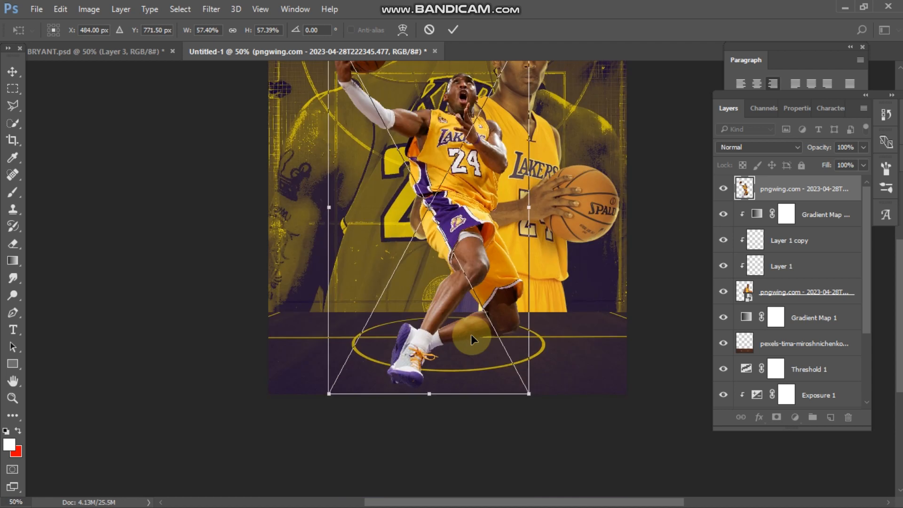
{"action": "left_click_drag", "start_coordinate": [529, 393], "coordinate": [496, 357]}
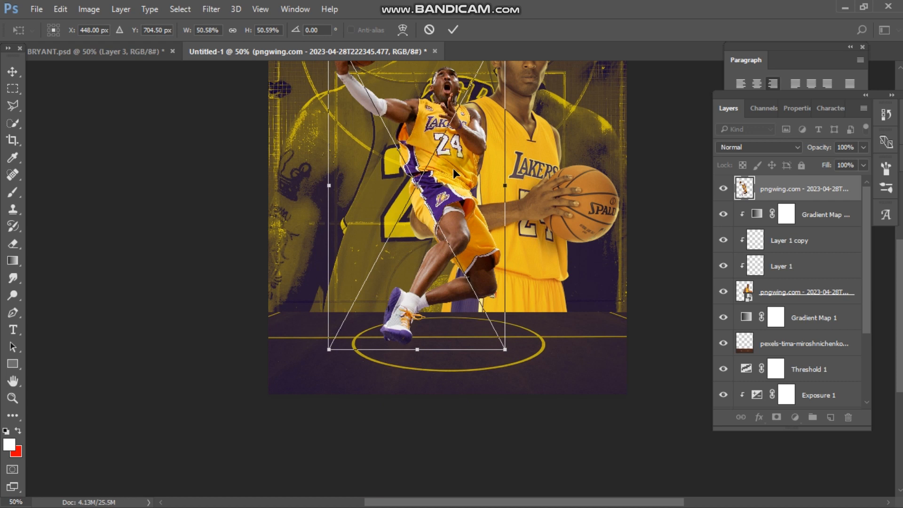
{"action": "scroll", "coordinate": [453, 168], "scroll_direction": "up", "scroll_amount": 1}
{"action": "left_click_drag", "start_coordinate": [329, 65], "coordinate": [332, 71]}
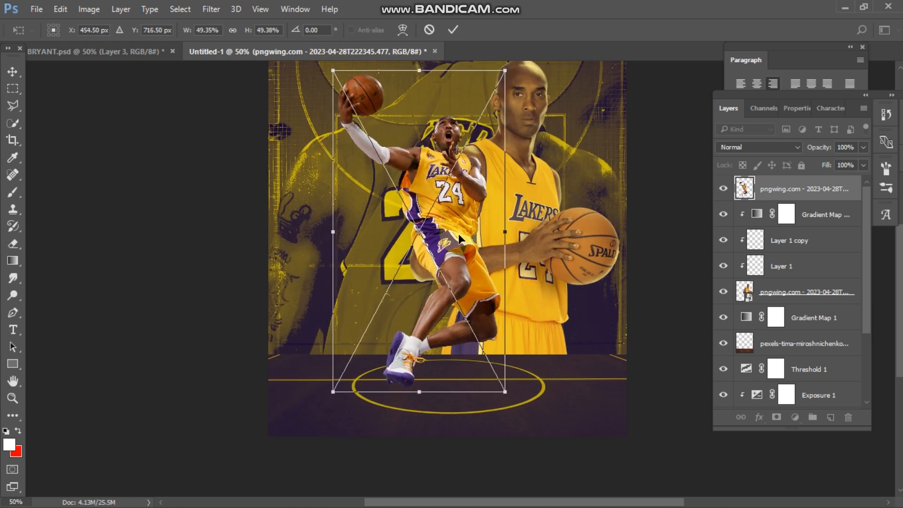
{"action": "left_click_drag", "start_coordinate": [504, 391], "coordinate": [501, 389]}
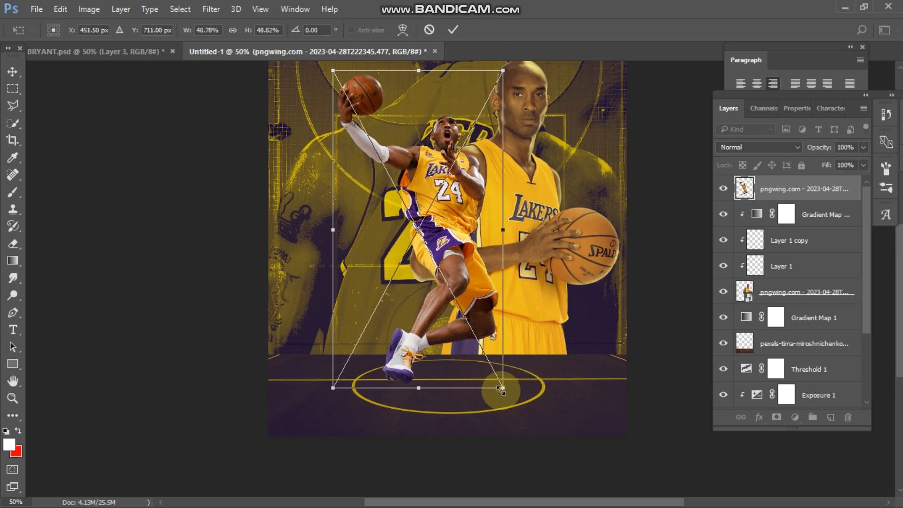
{"action": "left_click", "coordinate": [450, 29]}
{"action": "left_click", "coordinate": [492, 182]}
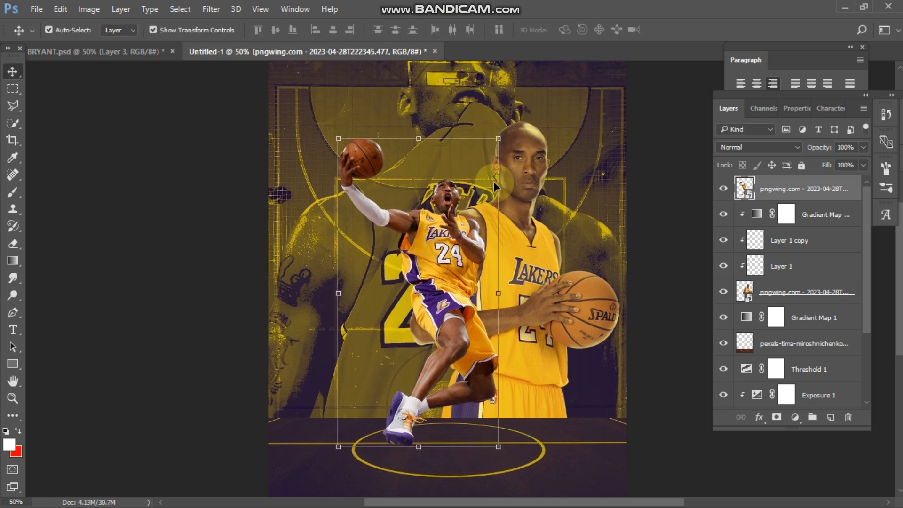
- Add an outside Stroke effect of 3 px to the jumping player layer
{"action": "right_click", "coordinate": [781, 193]}
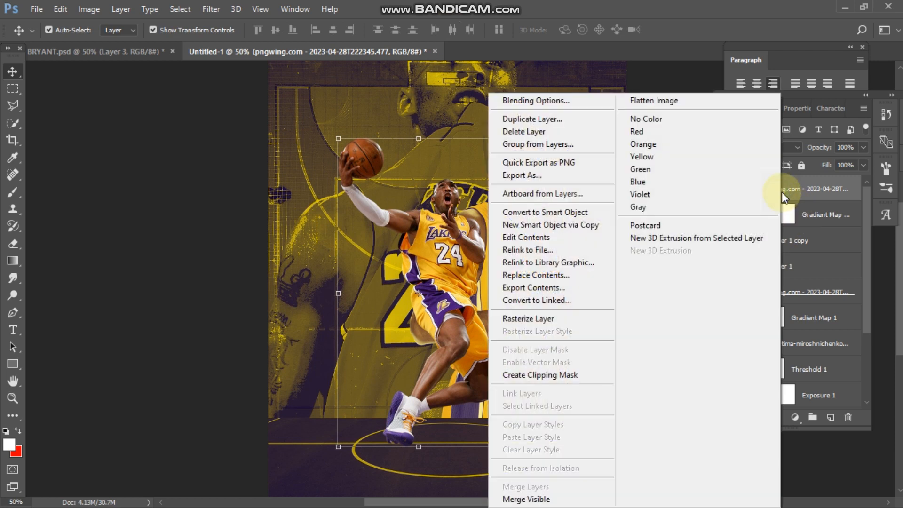
{"action": "left_click", "coordinate": [534, 100]}
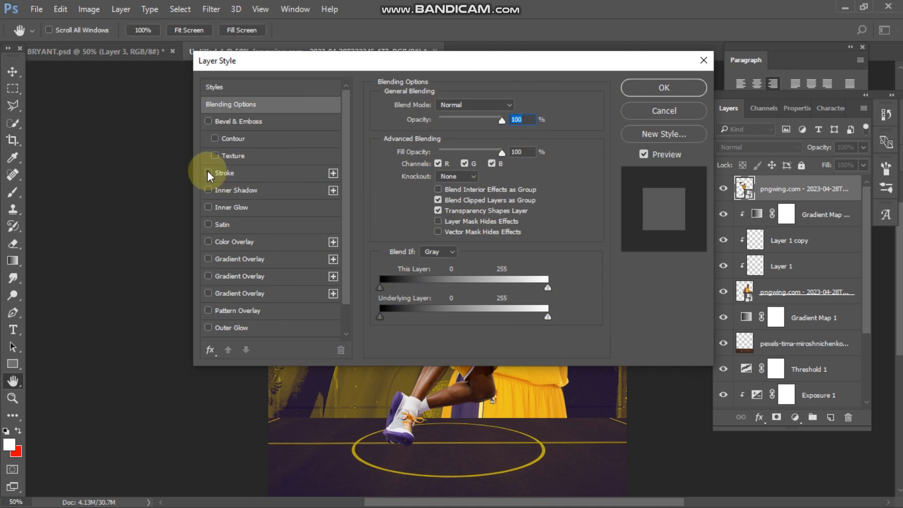
{"action": "left_click", "coordinate": [228, 173]}
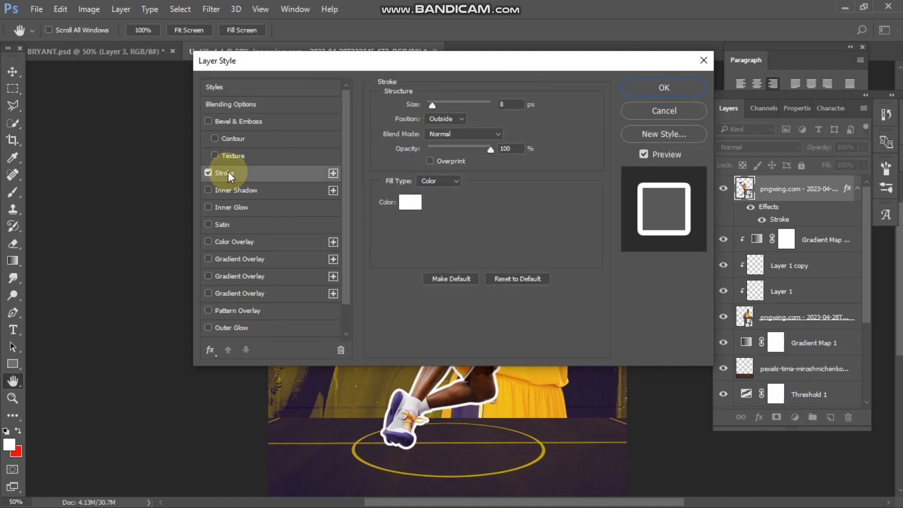
{"action": "left_click", "coordinate": [503, 104]}
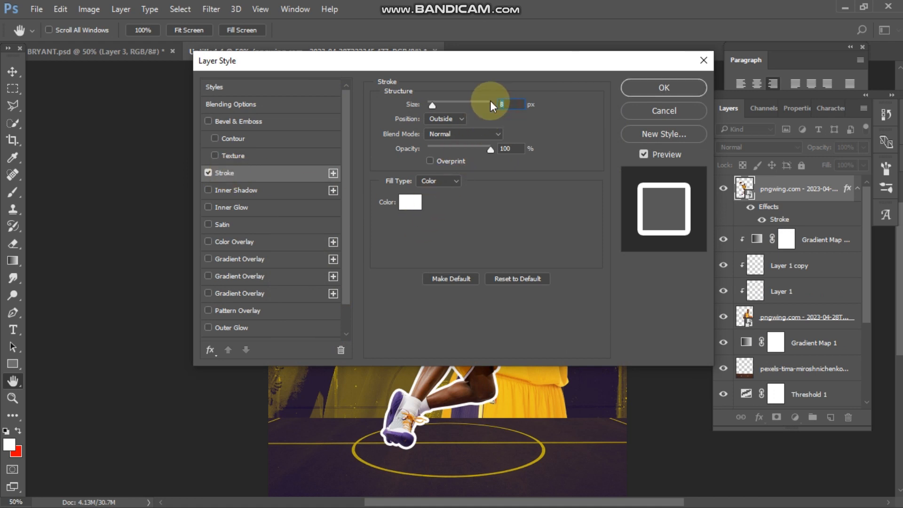
{"action": "type", "text": "3"}
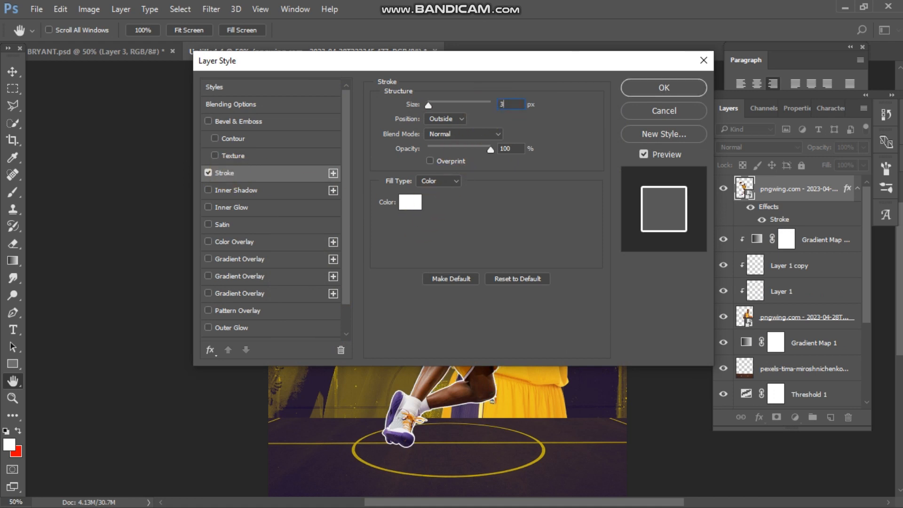
- Set the jumping player's stroke color to ffe400 and apply the layer style
{"action": "left_click", "coordinate": [403, 203]}
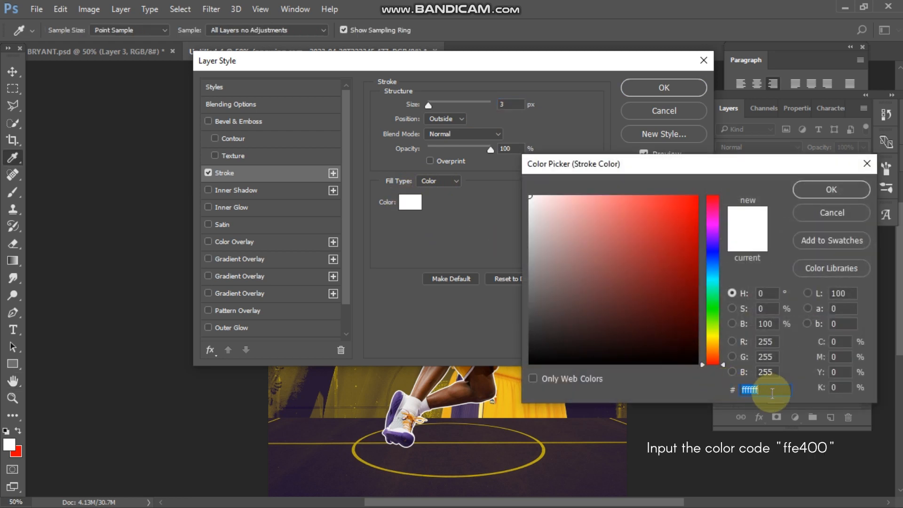
{"action": "type", "text": "ffe4"}
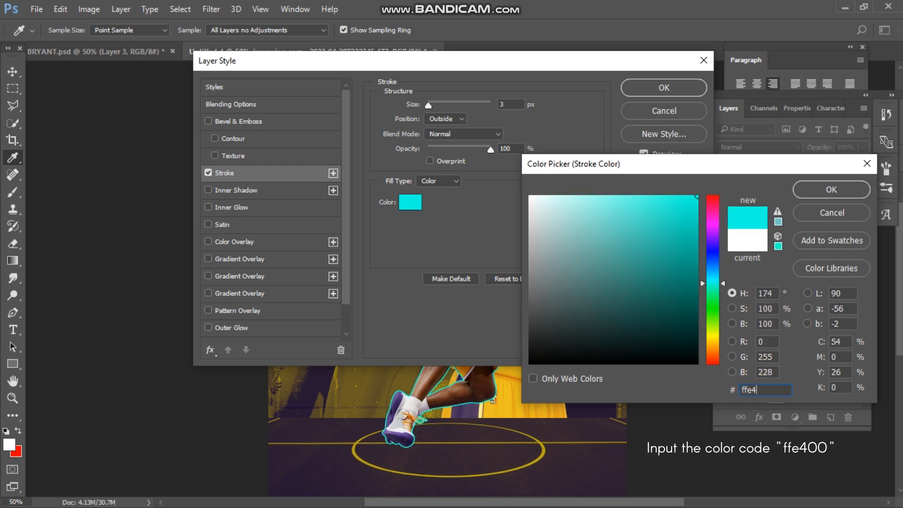
{"action": "type", "text": "00"}
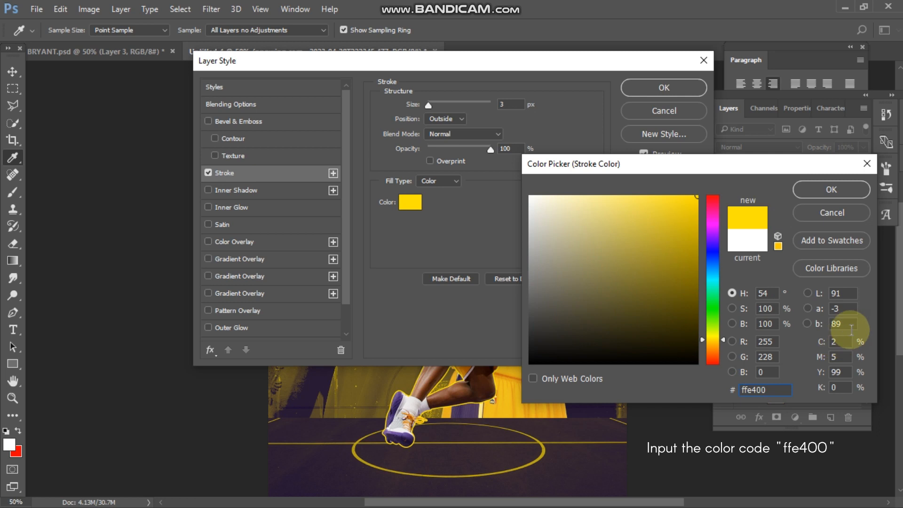
{"action": "left_click", "coordinate": [814, 189]}
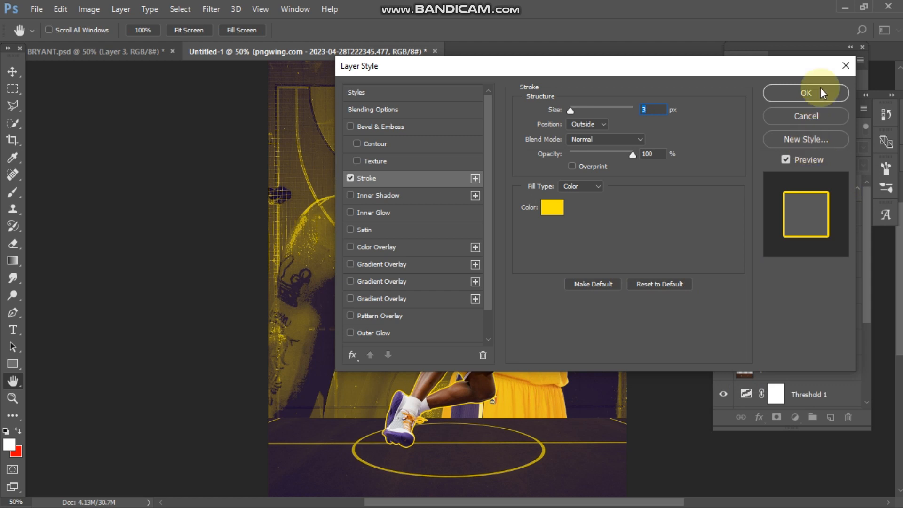
{"action": "left_click", "coordinate": [818, 91]}
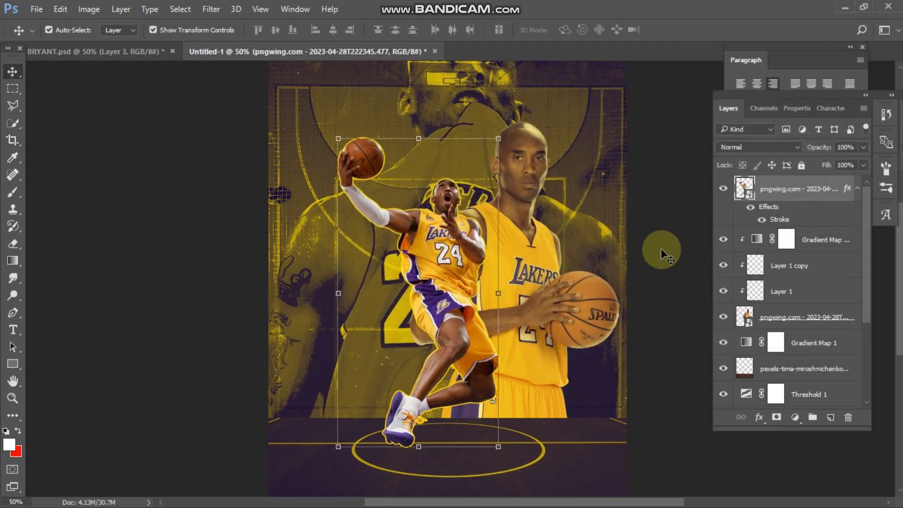
{"action": "left_click", "coordinate": [661, 248]}
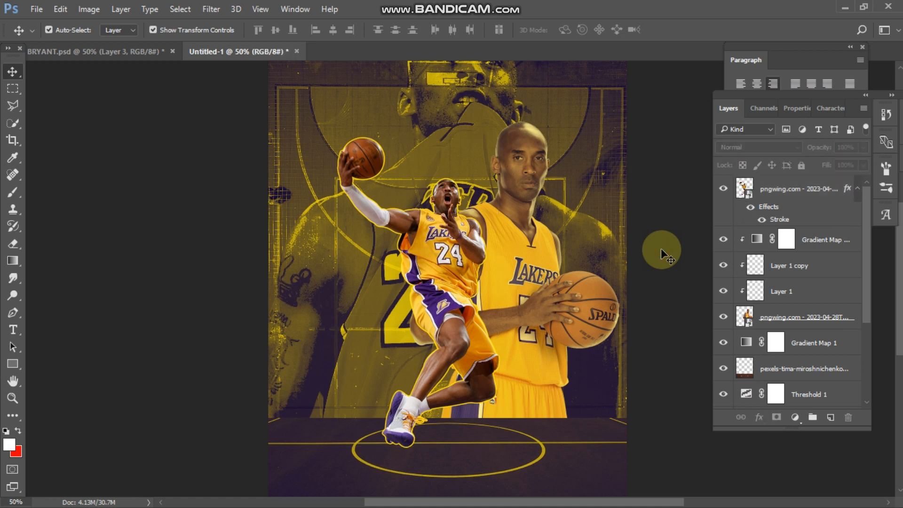
- Create a new empty layer above the jumping player layer
{"action": "key", "text": "ctrl+minus"}
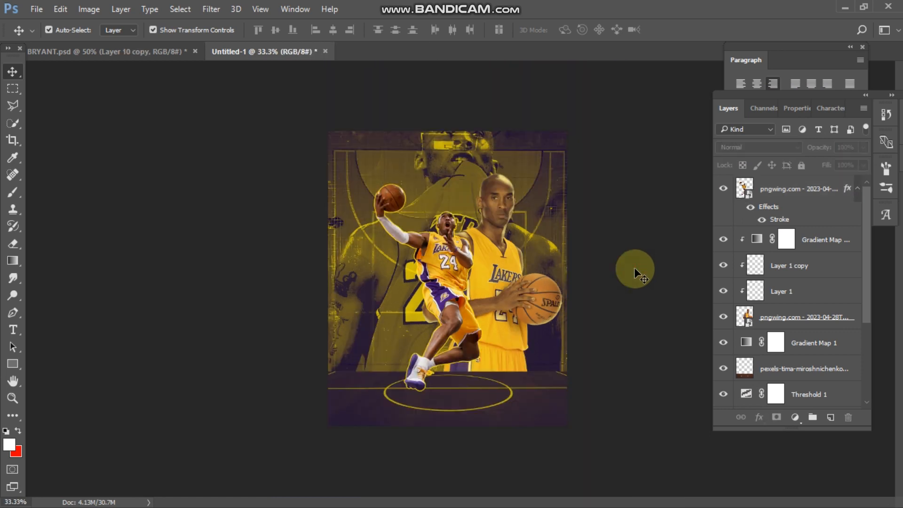
{"action": "left_click", "coordinate": [771, 188]}
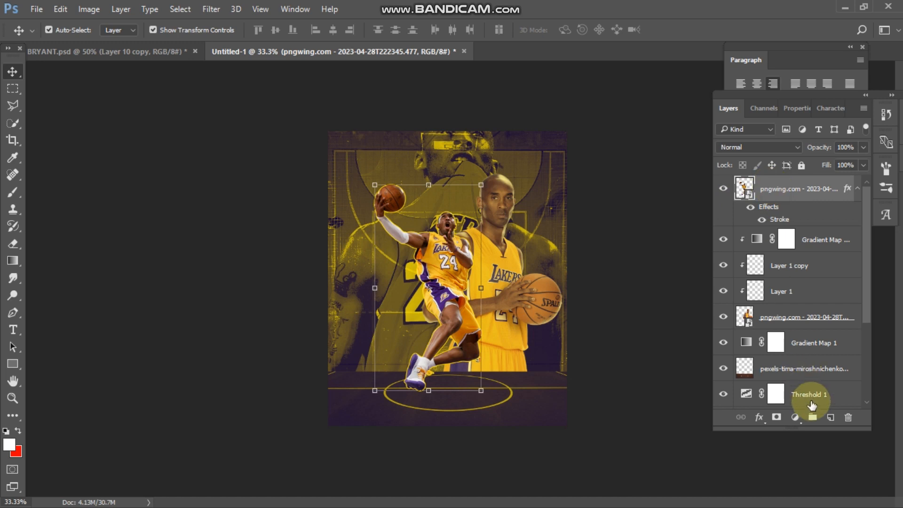
{"action": "left_click", "coordinate": [828, 418]}
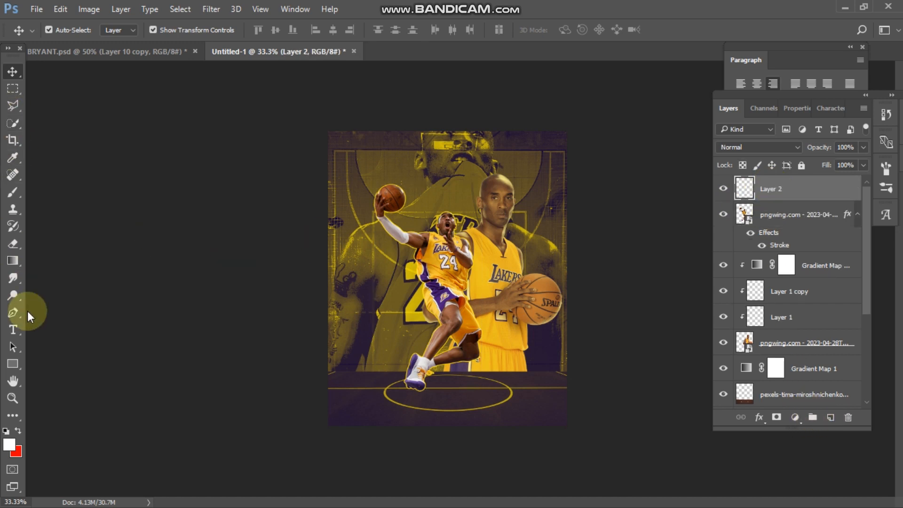
- Paint soft white highlights with a 25 px brush at 8% flow along the jumping player's head, neck and shoulder edges
{"action": "left_click", "coordinate": [13, 192]}
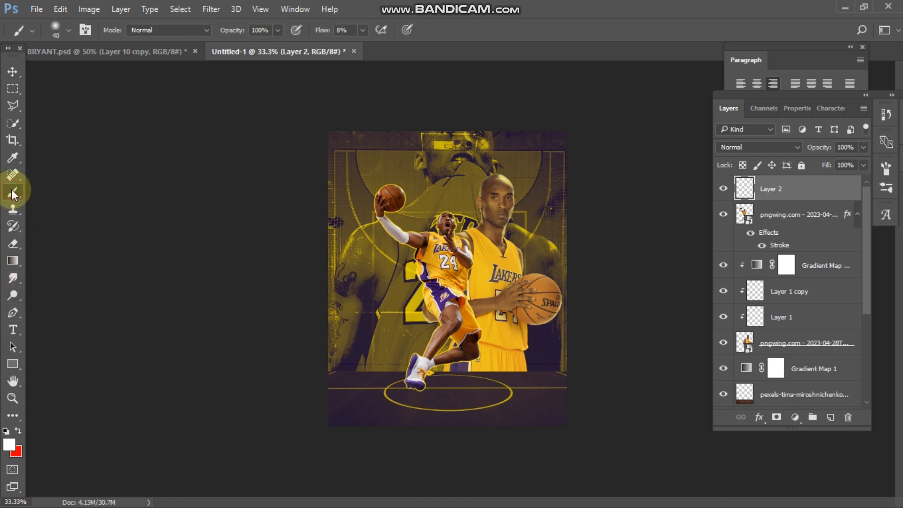
{"action": "key", "text": "ctrl+plus"}
{"action": "key", "text": "ctrl+plus"}
{"action": "key", "text": "ctrl+plus"}
{"action": "key", "text": "ctrl+plus"}
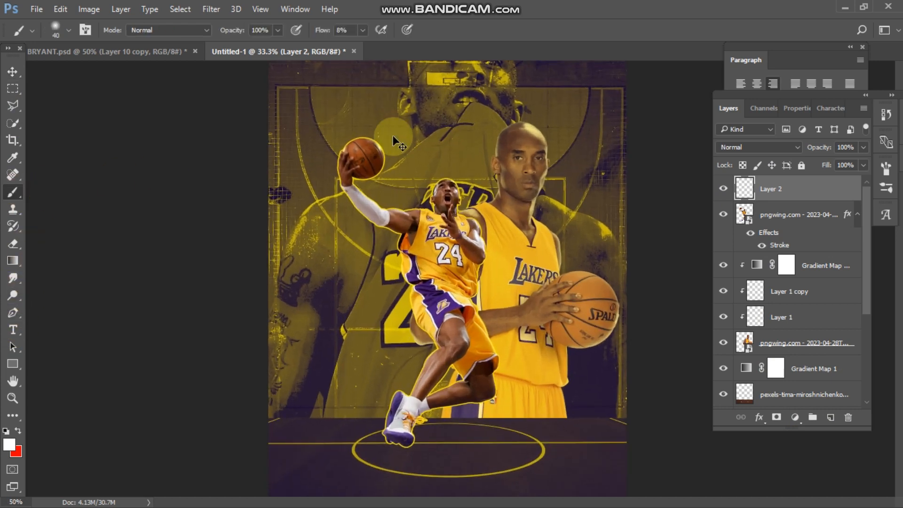
{"action": "scroll", "coordinate": [392, 137], "scroll_direction": "up", "scroll_amount": 5}
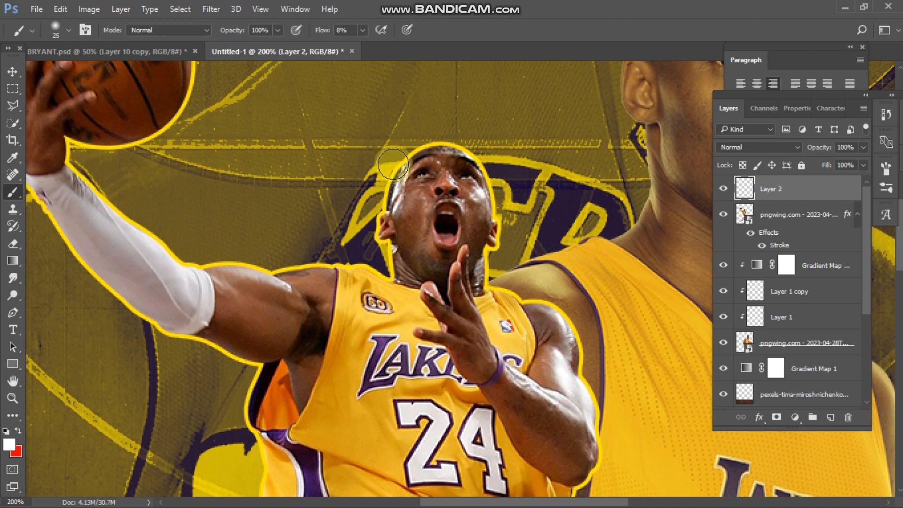
{"action": "left_click", "coordinate": [473, 193]}
{"action": "left_click_drag", "start_coordinate": [487, 156], "coordinate": [461, 144]}
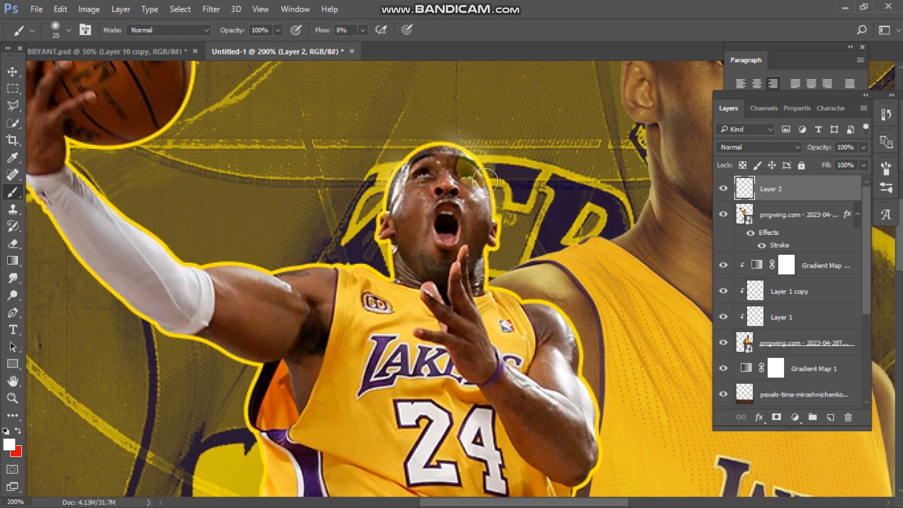
{"action": "left_click_drag", "start_coordinate": [489, 263], "coordinate": [485, 277]}
{"action": "mouse_move", "coordinate": [547, 306]}
{"action": "left_mouse_down"}
{"action": "mouse_move", "coordinate": [577, 347]}
{"action": "mouse_move", "coordinate": [559, 360]}
{"action": "mouse_move", "coordinate": [594, 463]}
{"action": "left_mouse_up"}
- Paint white highlights on the jumping player's bent forearm with a 15 px brush and along the raised basketball's upper edge with a 20 px brush
{"action": "key", "text": "bracketleft"}
{"action": "key", "text": "bracketleft"}
{"action": "left_click_drag", "start_coordinate": [570, 418], "coordinate": [534, 388]}
{"action": "scroll", "coordinate": [229, 268], "scroll_direction": "down", "scroll_amount": 1}
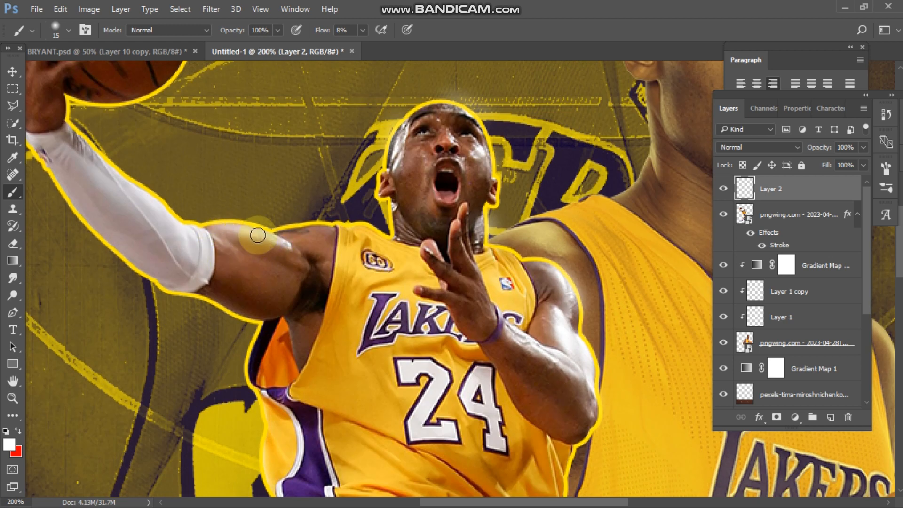
{"action": "scroll", "coordinate": [235, 221], "scroll_direction": "up", "scroll_amount": 4}
{"action": "key", "text": "bracketright"}
{"action": "left_click_drag", "start_coordinate": [185, 155], "coordinate": [140, 81]}
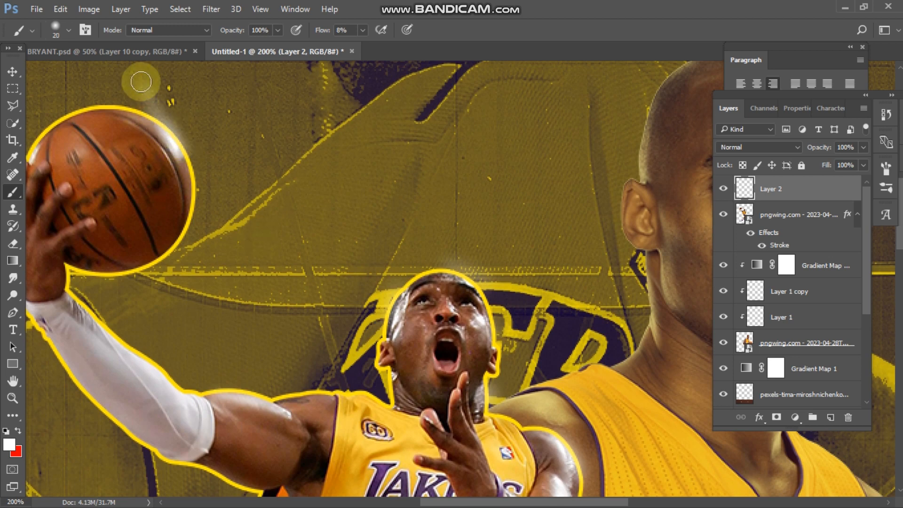
- Paint soft white highlights along the jumping player's knee and leg edges, using a 15 px brush for the shin
{"action": "scroll", "coordinate": [109, 127], "scroll_direction": "left", "scroll_amount": 2}
{"action": "scroll", "coordinate": [110, 130], "scroll_direction": "down", "scroll_amount": 2}
{"action": "scroll", "coordinate": [295, 362], "scroll_direction": "left", "scroll_amount": 1}
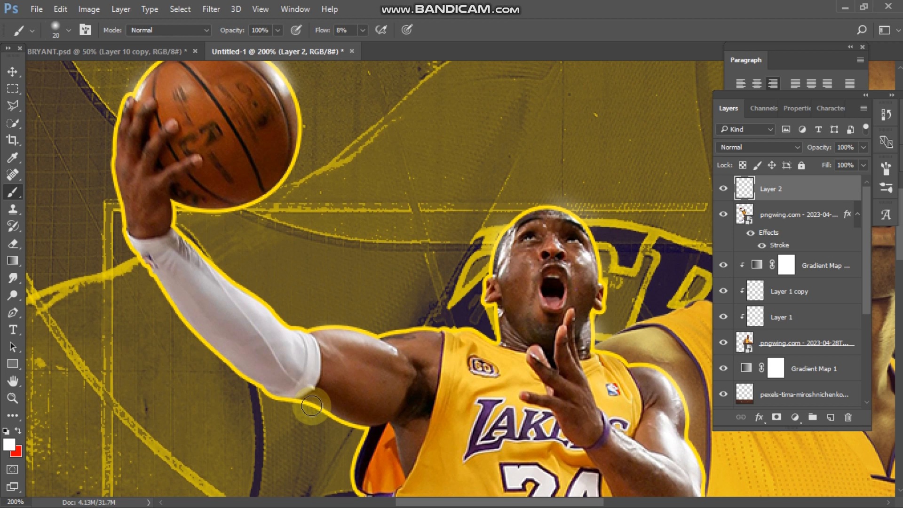
{"action": "scroll", "coordinate": [360, 435], "scroll_direction": "down", "scroll_amount": 12}
{"action": "scroll", "coordinate": [360, 435], "scroll_direction": "right", "scroll_amount": 4}
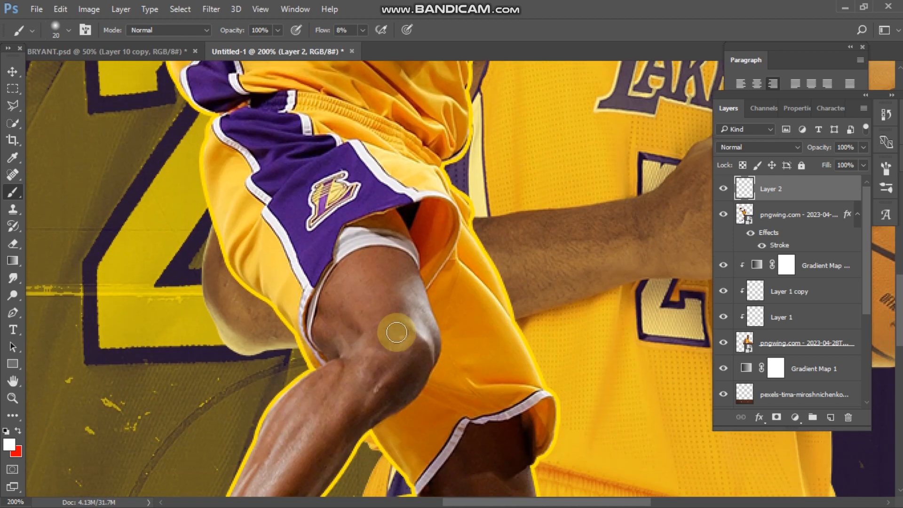
{"action": "scroll", "coordinate": [409, 303], "scroll_direction": "down", "scroll_amount": 5}
{"action": "left_click", "coordinate": [331, 386]}
{"action": "scroll", "coordinate": [350, 372], "scroll_direction": "down", "scroll_amount": 3}
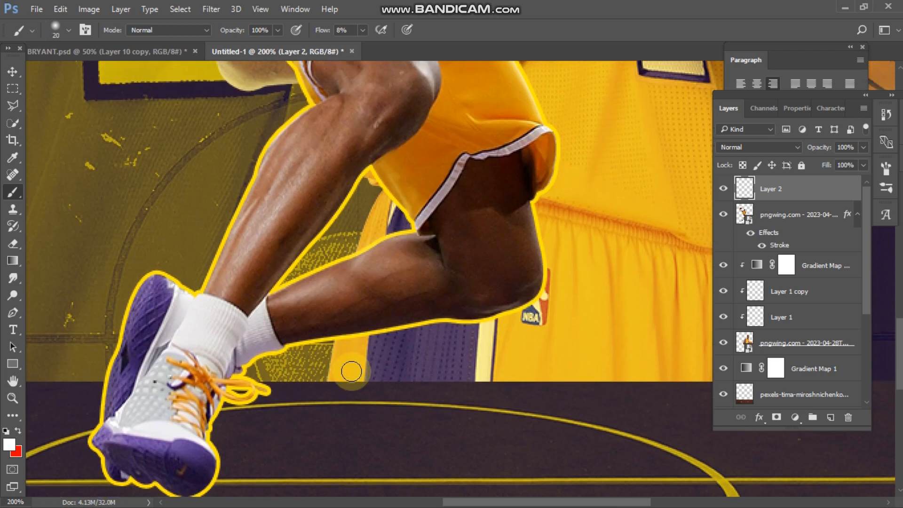
{"action": "scroll", "coordinate": [351, 371], "scroll_direction": "up", "scroll_amount": 2}
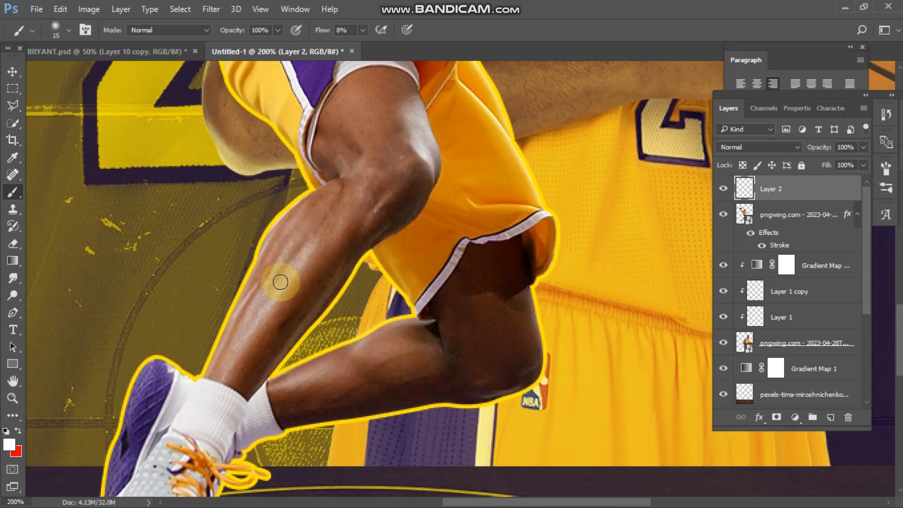
{"action": "left_click_drag", "start_coordinate": [298, 196], "coordinate": [254, 246]}
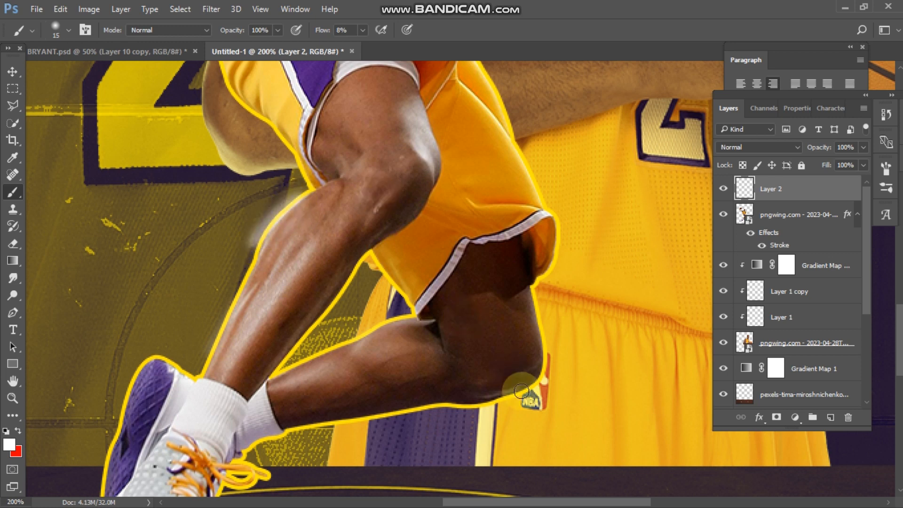
{"action": "scroll", "coordinate": [541, 398], "scroll_direction": "up", "scroll_amount": 3}
{"action": "scroll", "coordinate": [541, 397], "scroll_direction": "down", "scroll_amount": 4}
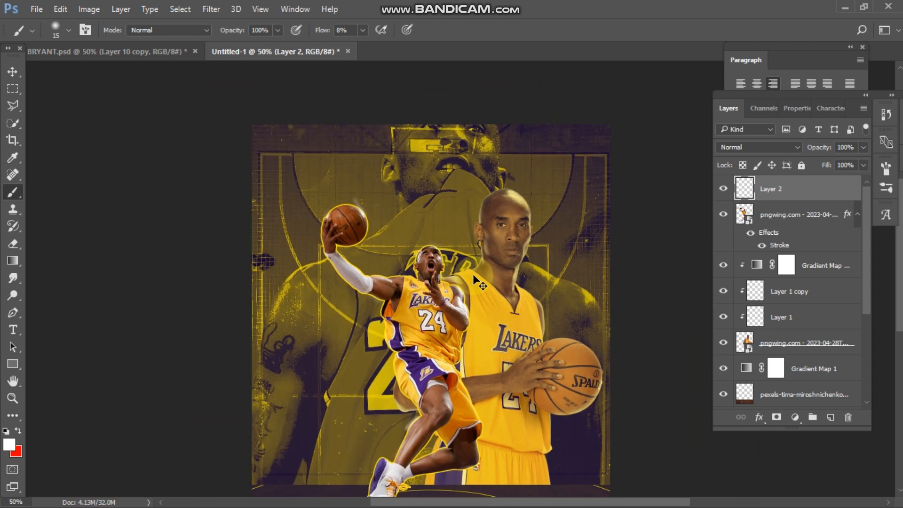
- Clip the painted highlight layer to the jumping player, compare it hidden and shown, and set its opacity to 86%
{"action": "right_click", "coordinate": [776, 186]}
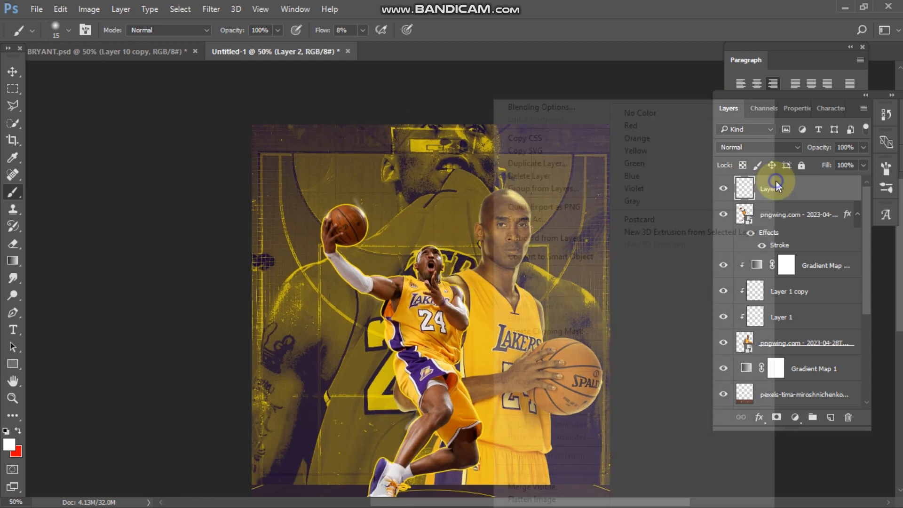
{"action": "left_click", "coordinate": [535, 333]}
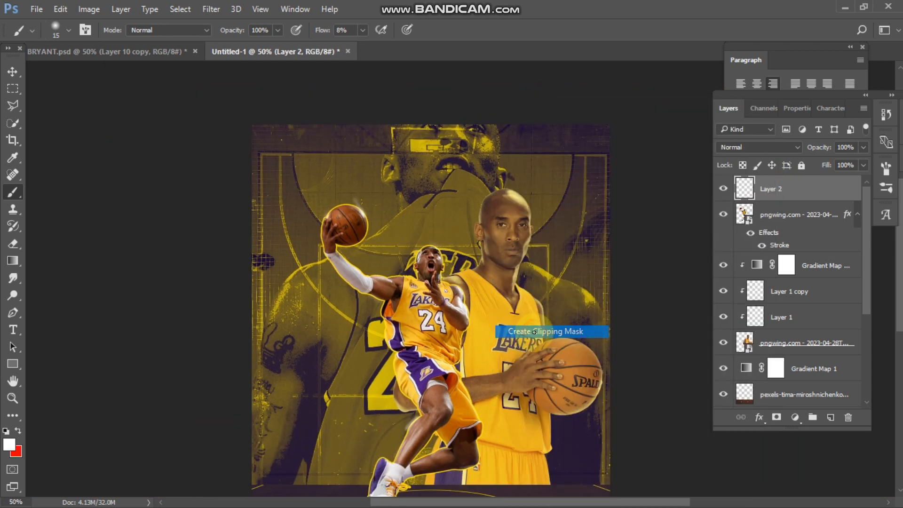
{"action": "left_click", "coordinate": [724, 189]}
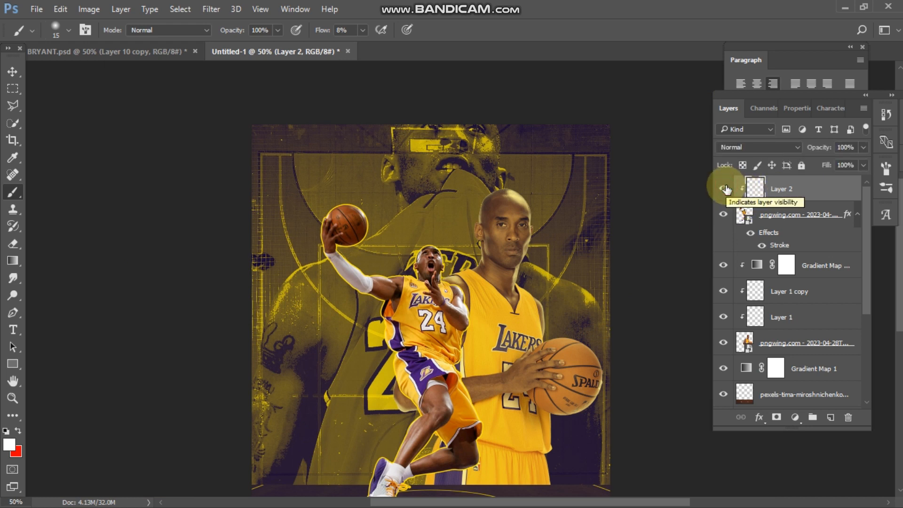
{"action": "left_click", "coordinate": [725, 191]}
{"action": "left_click", "coordinate": [724, 189]}
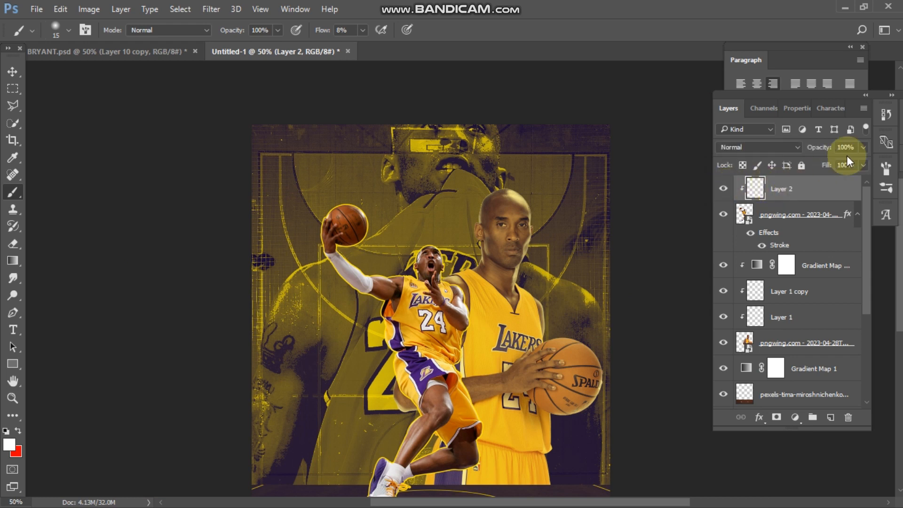
{"action": "left_click_drag", "start_coordinate": [827, 149], "coordinate": [818, 150]}
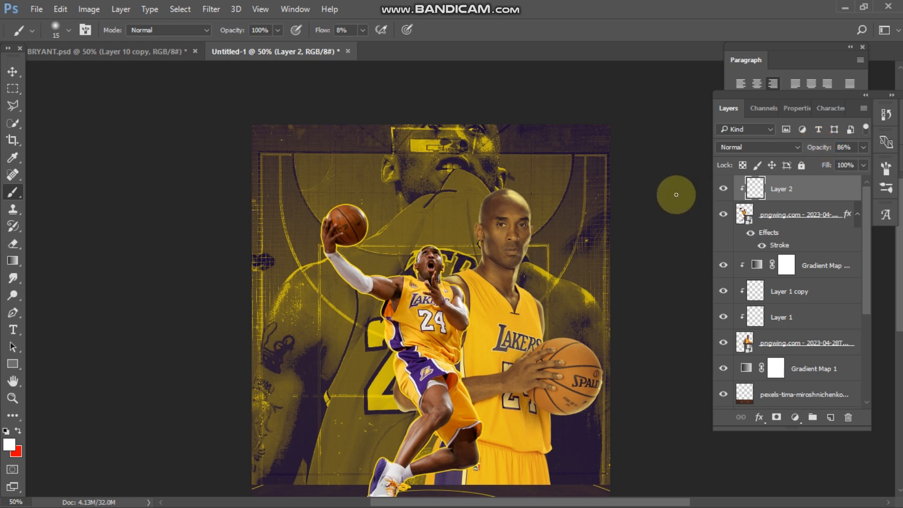
- Add a Color Lookup adjustment layer above all layers using the filmstock_50.3dl 3D LUT
{"action": "left_click", "coordinate": [12, 71]}
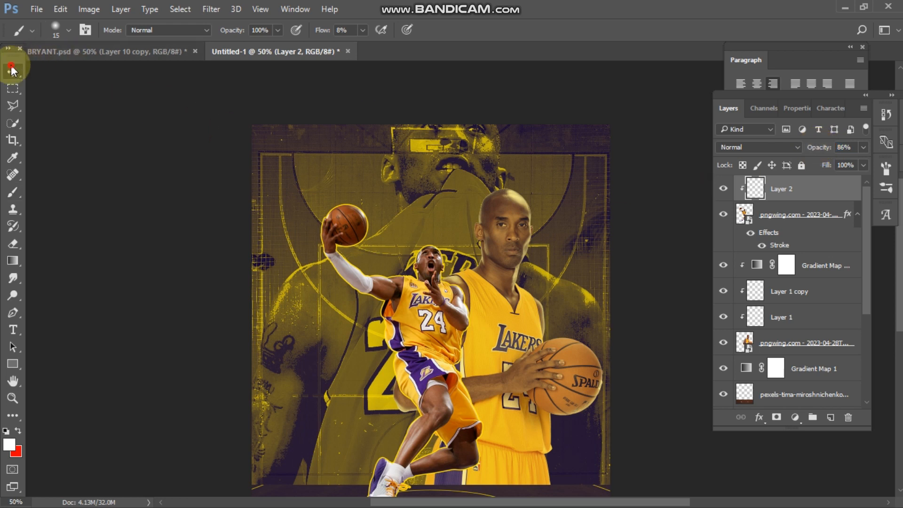
{"action": "left_click", "coordinate": [158, 159]}
{"action": "key", "text": "ctrl+minus"}
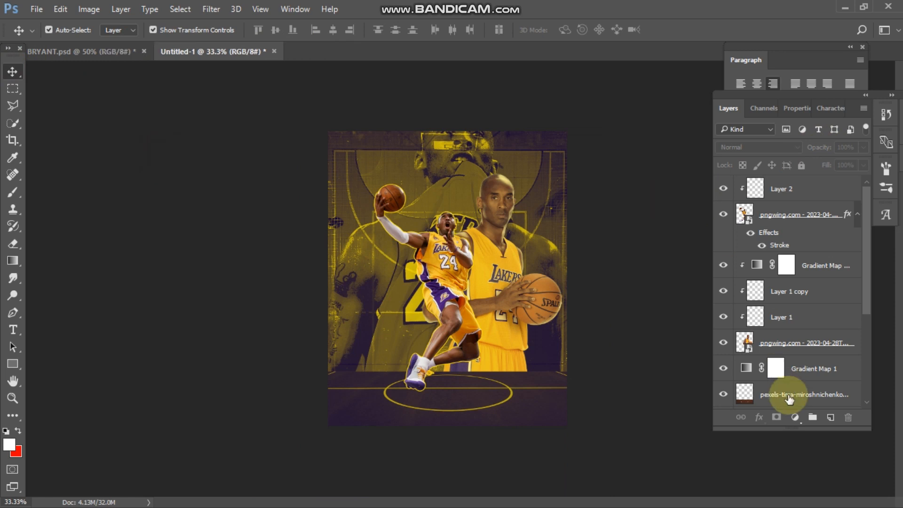
{"action": "left_click", "coordinate": [799, 416]}
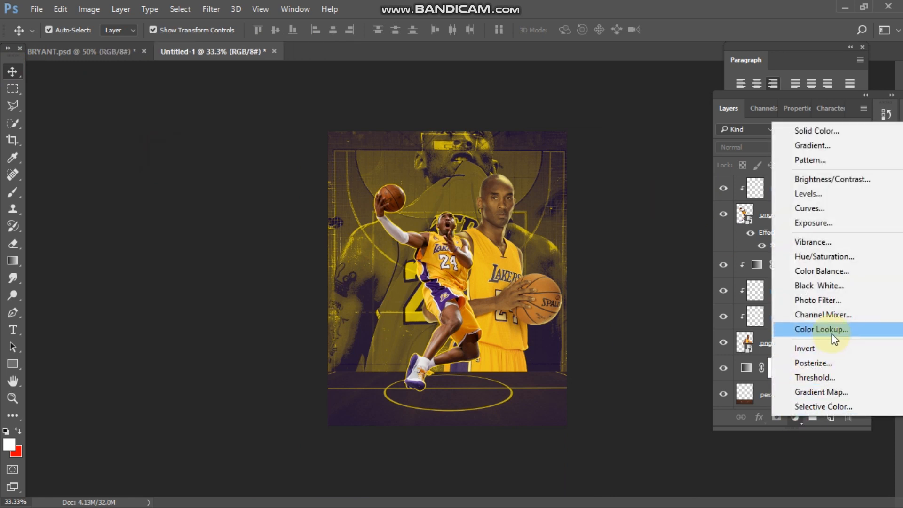
{"action": "left_click", "coordinate": [817, 332]}
{"action": "left_click", "coordinate": [794, 150]}
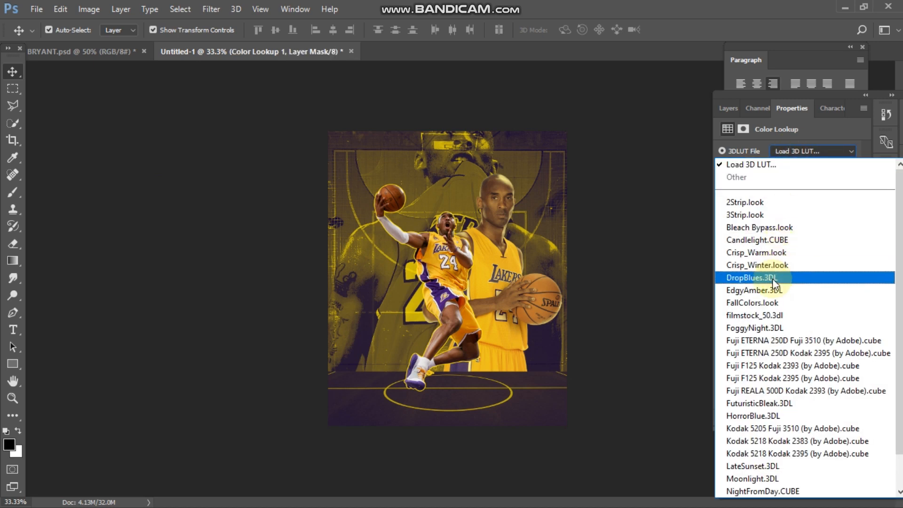
{"action": "left_click", "coordinate": [758, 315]}
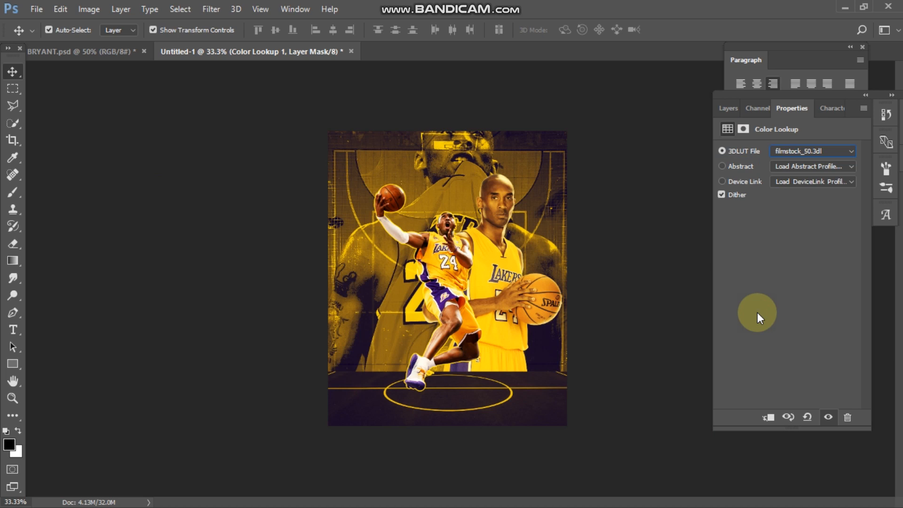
- Lower the Color Lookup layer's opacity to 57% and deselect all layers
{"action": "left_click", "coordinate": [729, 108]}
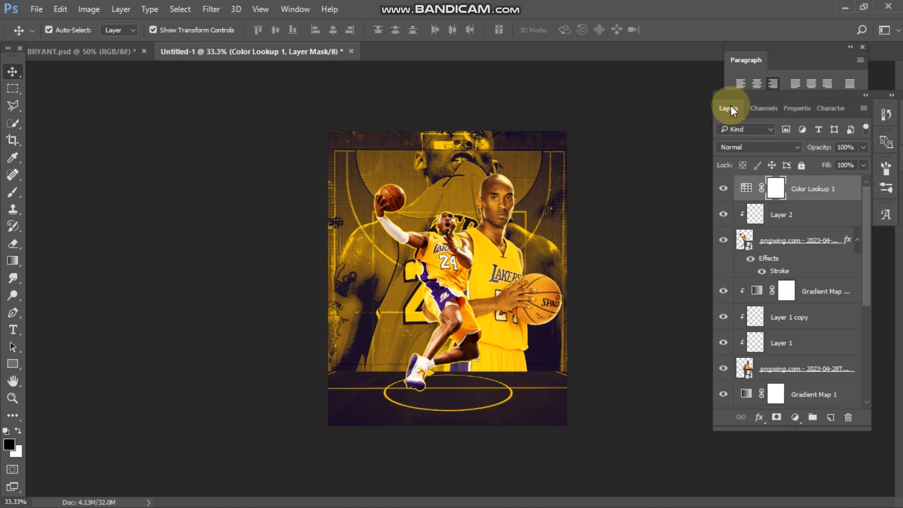
{"action": "left_click_drag", "start_coordinate": [818, 147], "coordinate": [788, 148]}
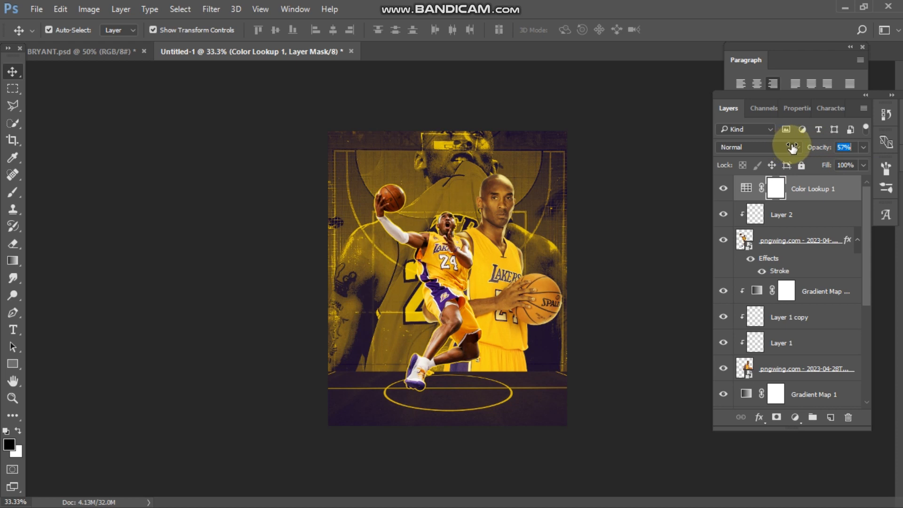
{"action": "left_click", "coordinate": [628, 186]}
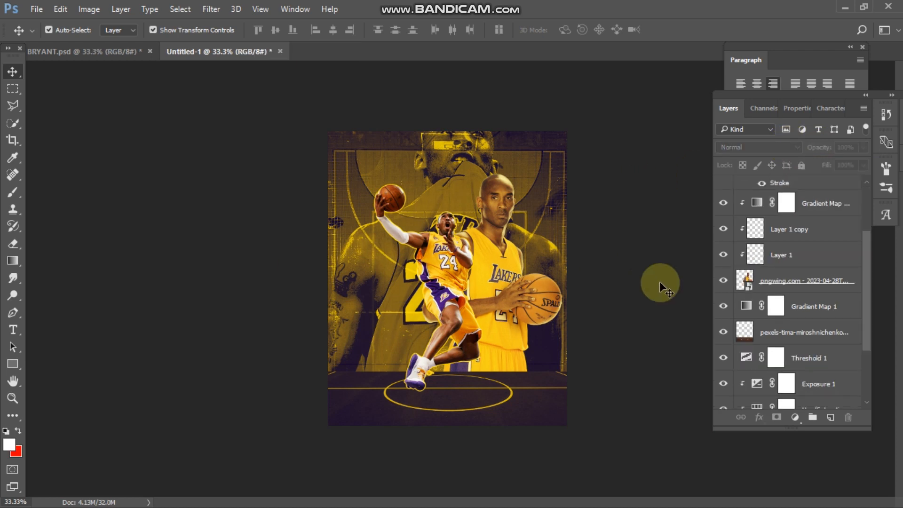
- Create a new empty layer beneath the jumping player, directly above the standing player's clipped Gradient Map
{"action": "scroll", "coordinate": [726, 282], "scroll_direction": "down", "scroll_amount": 3}
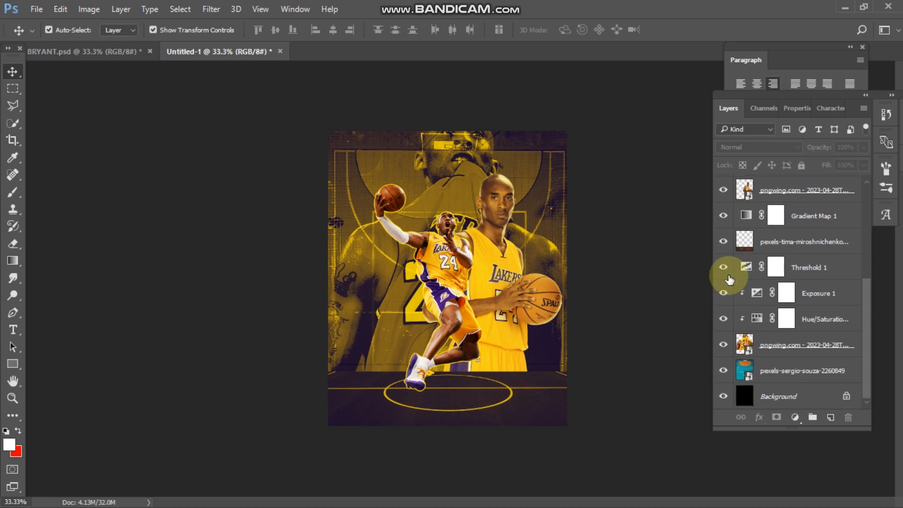
{"action": "scroll", "coordinate": [727, 281], "scroll_direction": "up", "scroll_amount": 5}
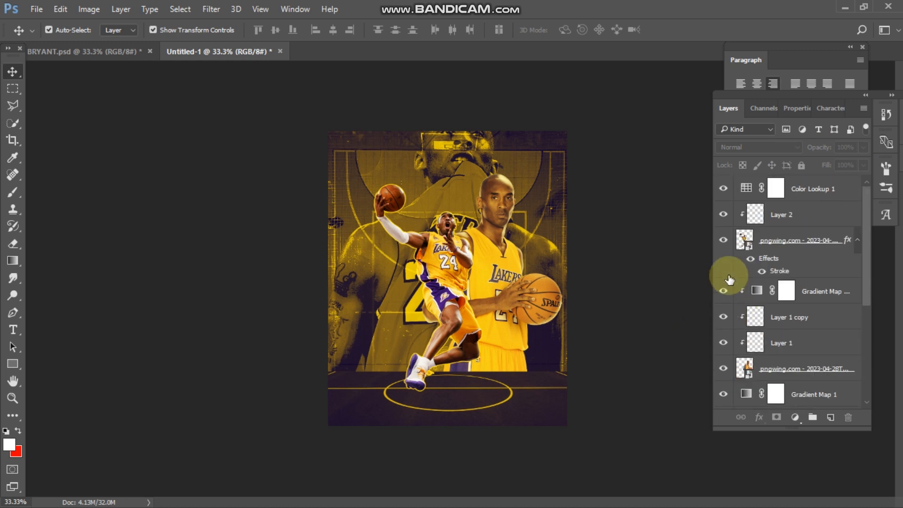
{"action": "left_click", "coordinate": [791, 265]}
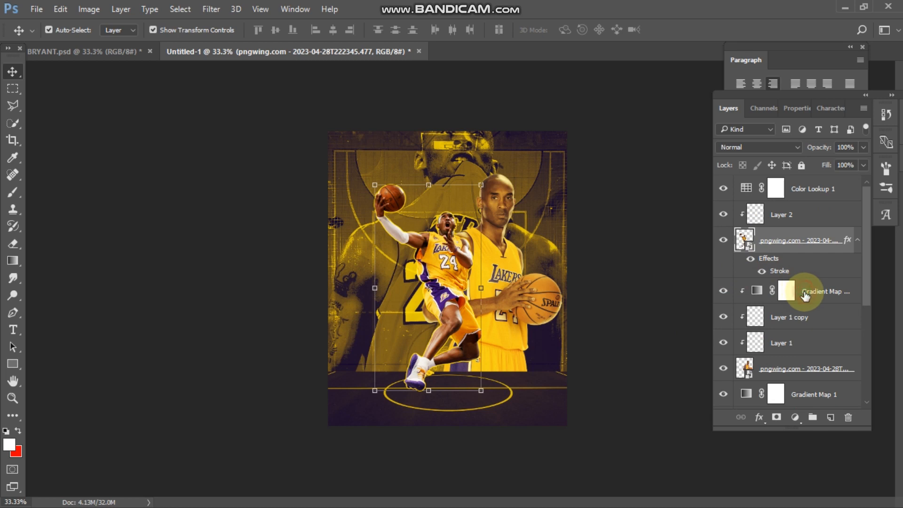
{"action": "left_click", "coordinate": [804, 295]}
{"action": "left_click", "coordinate": [830, 417]}
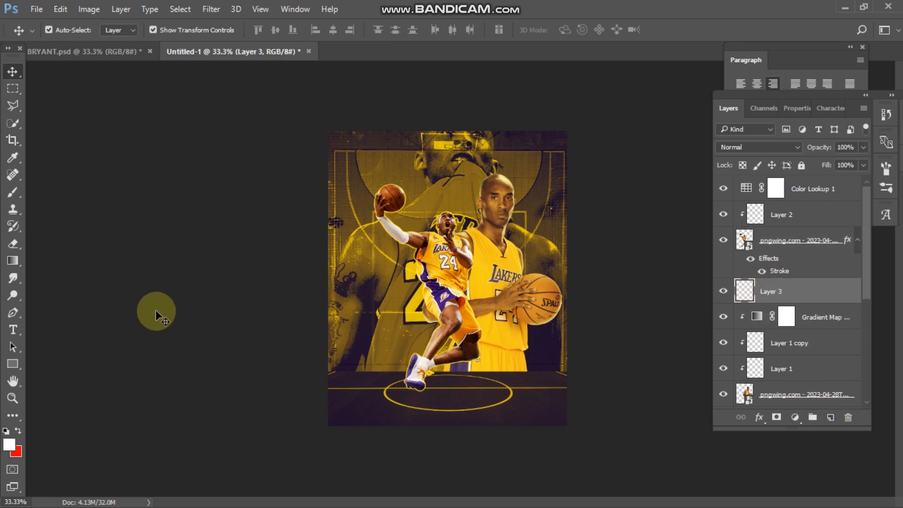
- Paint a soft black shadow on the court beneath the jumping player using a 150 px brush, raising the flow to 59%
{"action": "left_click", "coordinate": [12, 191]}
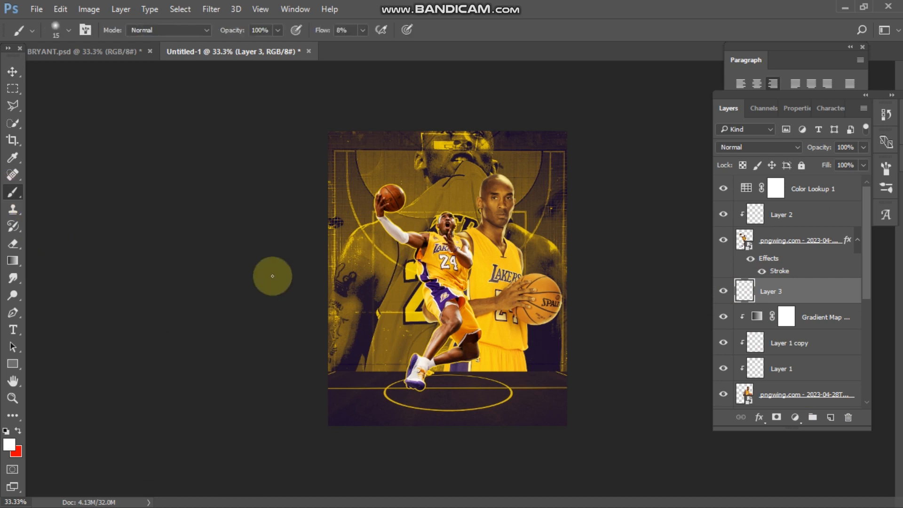
{"action": "scroll", "coordinate": [451, 407], "scroll_direction": "up", "scroll_amount": 1}
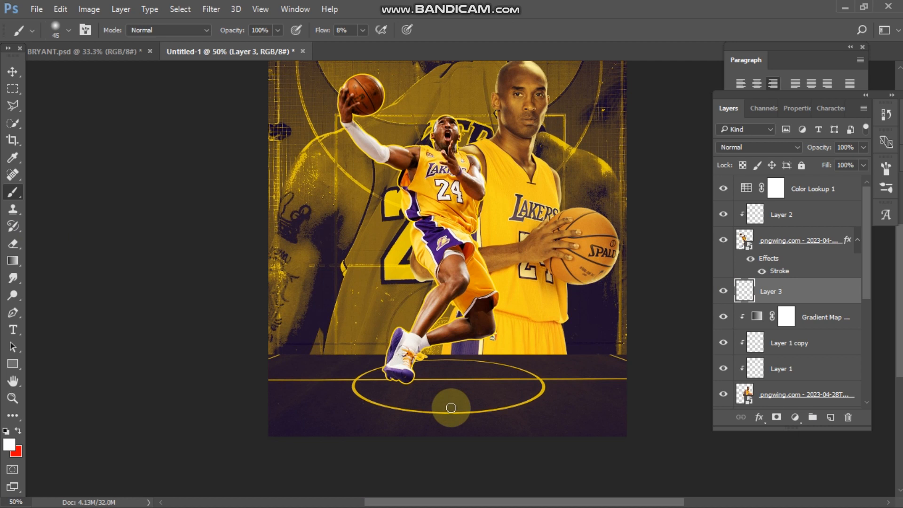
{"action": "left_click", "coordinate": [9, 444]}
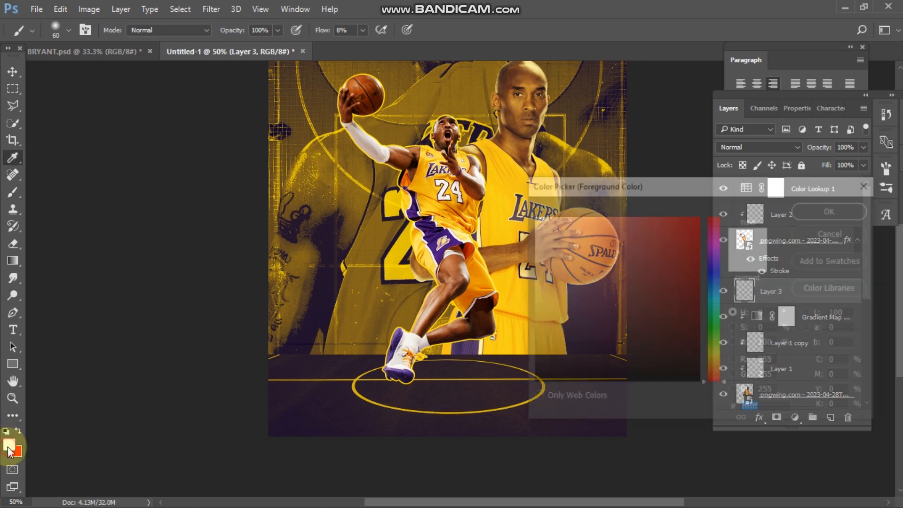
{"action": "left_click_drag", "start_coordinate": [546, 294], "coordinate": [527, 389]}
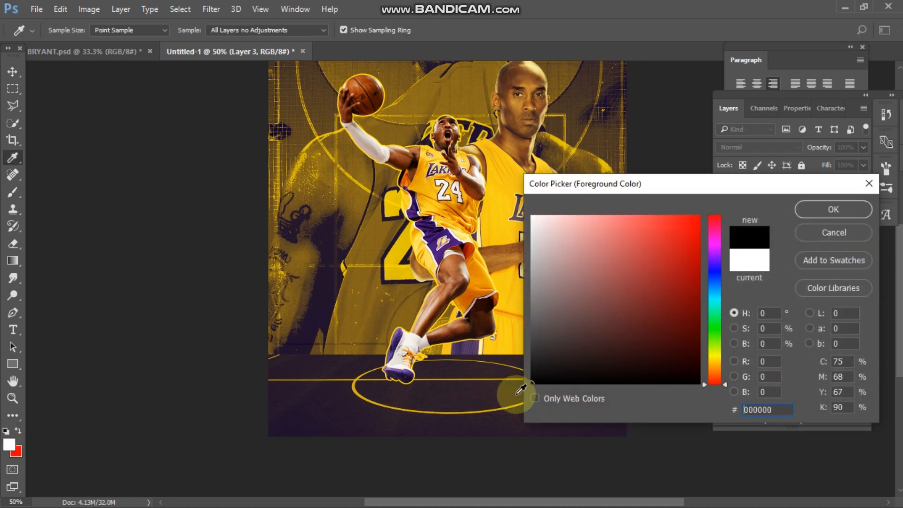
{"action": "key", "text": "Return"}
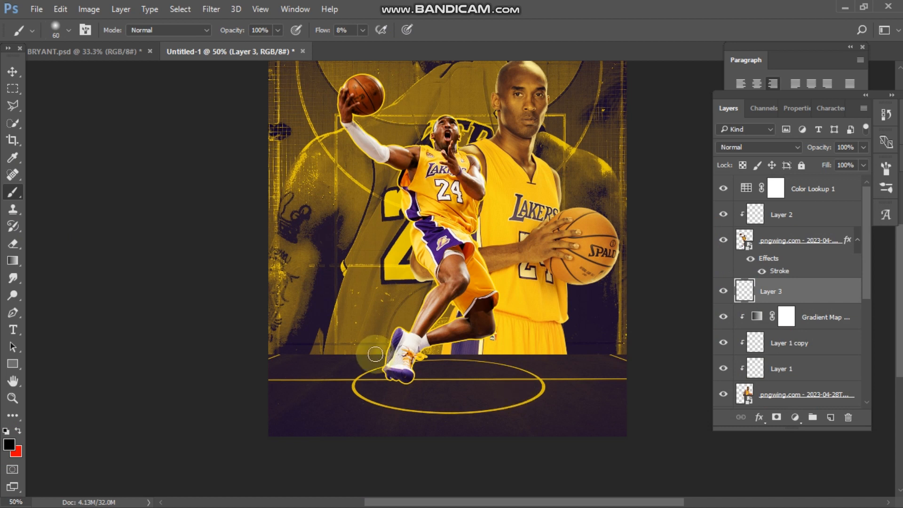
{"action": "mouse_move", "coordinate": [374, 353]}
{"action": "left_mouse_down"}
{"action": "mouse_move", "coordinate": [401, 374]}
{"action": "mouse_move", "coordinate": [383, 374]}
{"action": "mouse_move", "coordinate": [506, 375]}
{"action": "mouse_move", "coordinate": [366, 375]}
{"action": "left_mouse_up"}
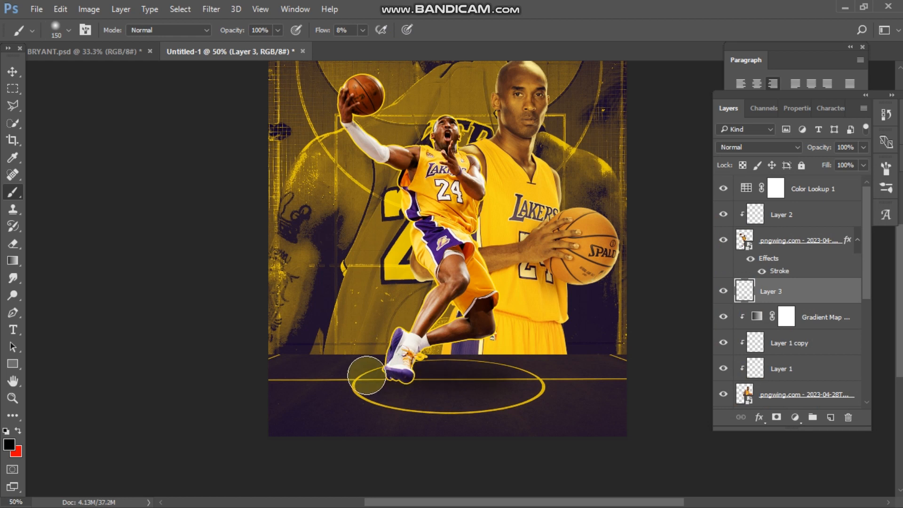
{"action": "left_click_drag", "start_coordinate": [320, 30], "coordinate": [351, 45]}
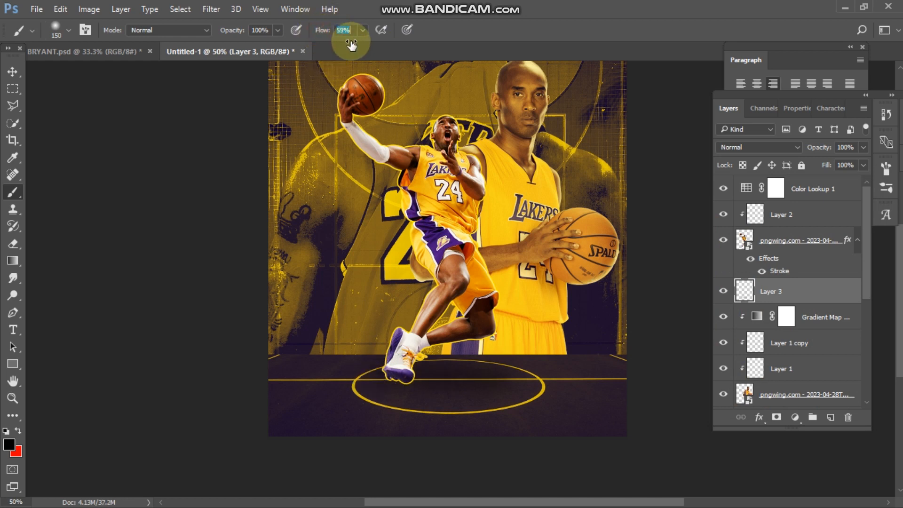
{"action": "mouse_move", "coordinate": [441, 383]}
{"action": "left_mouse_down"}
{"action": "mouse_move", "coordinate": [462, 381]}
{"action": "mouse_move", "coordinate": [365, 384]}
{"action": "mouse_move", "coordinate": [502, 381]}
{"action": "left_mouse_up"}
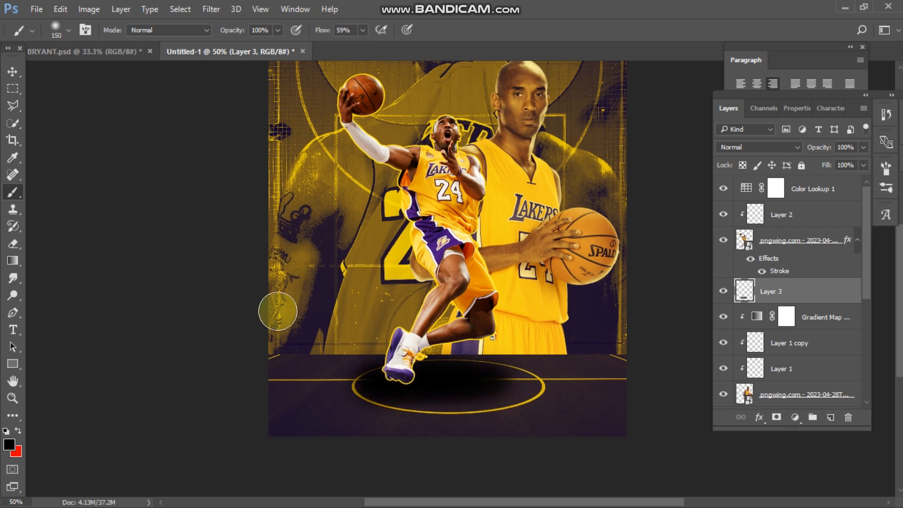
- Flatten the painted shadow to 44.17% height and 85.45% width, positioning it on the court circle under the jumping player's shoe
{"action": "left_click", "coordinate": [12, 72]}
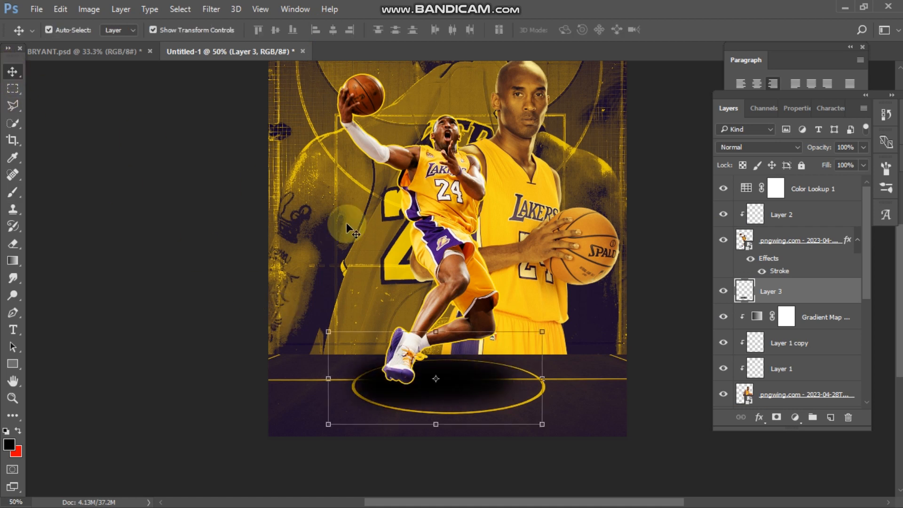
{"action": "left_click", "coordinate": [436, 333]}
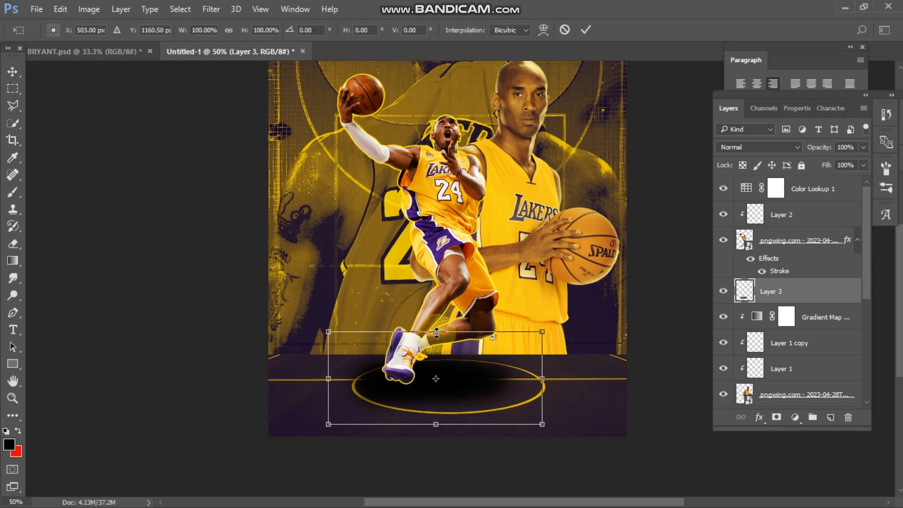
{"action": "left_click_drag", "start_coordinate": [437, 333], "coordinate": [468, 377]}
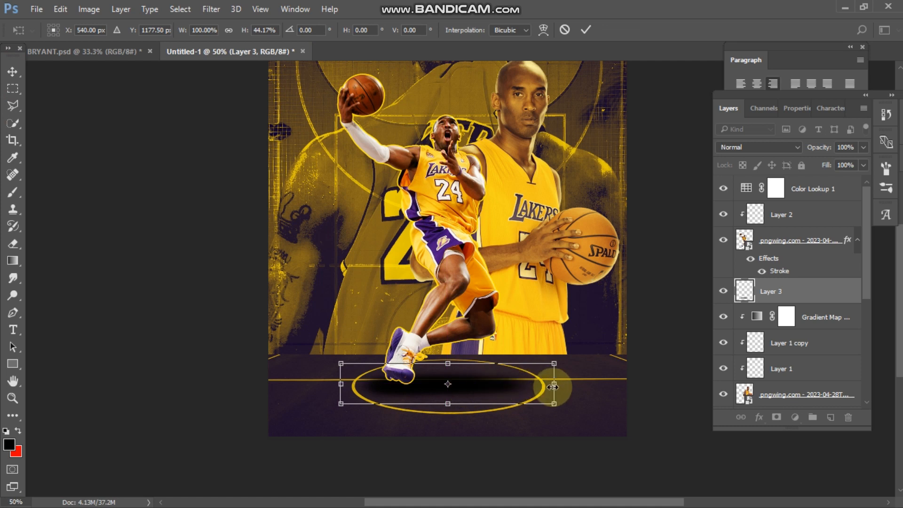
{"action": "left_click_drag", "start_coordinate": [553, 385], "coordinate": [522, 365]}
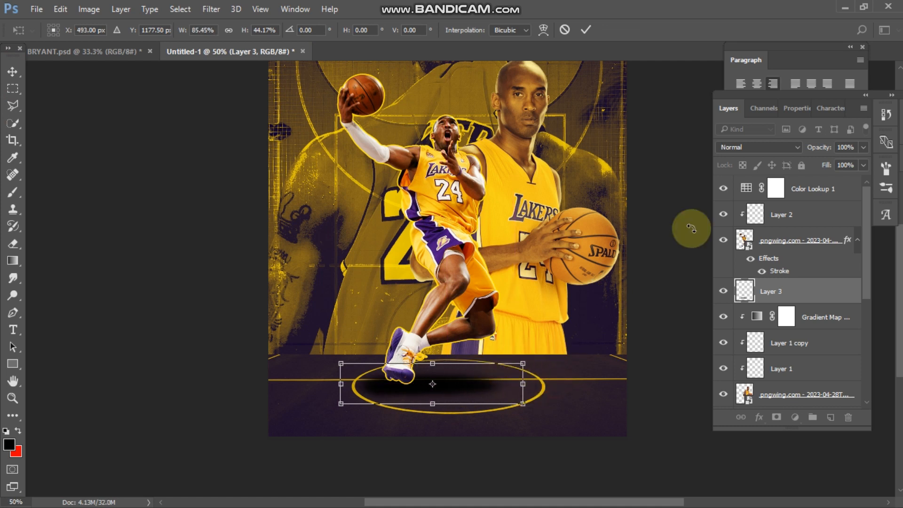
{"action": "left_click", "coordinate": [585, 30]}
- Lower the court shadow layer's opacity to 35% and deselect all layers
{"action": "left_click_drag", "start_coordinate": [826, 151], "coordinate": [792, 148]}
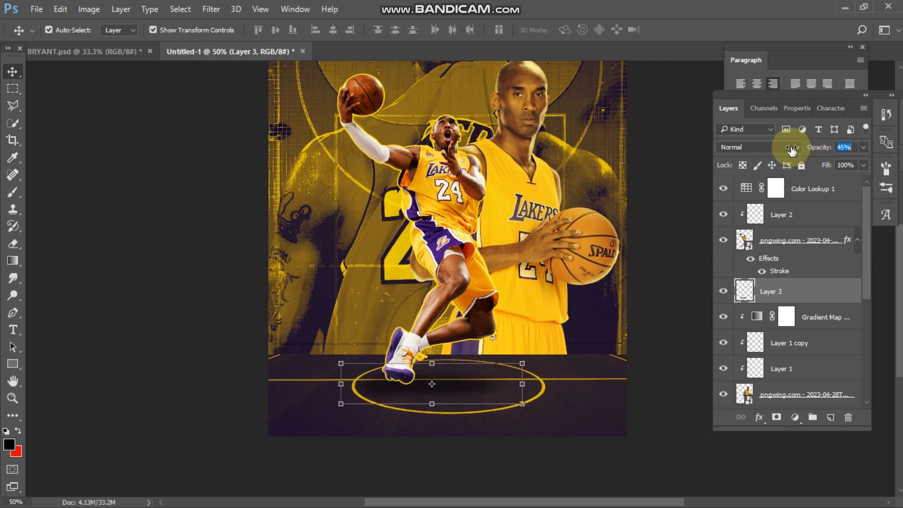
{"action": "left_click", "coordinate": [671, 232]}
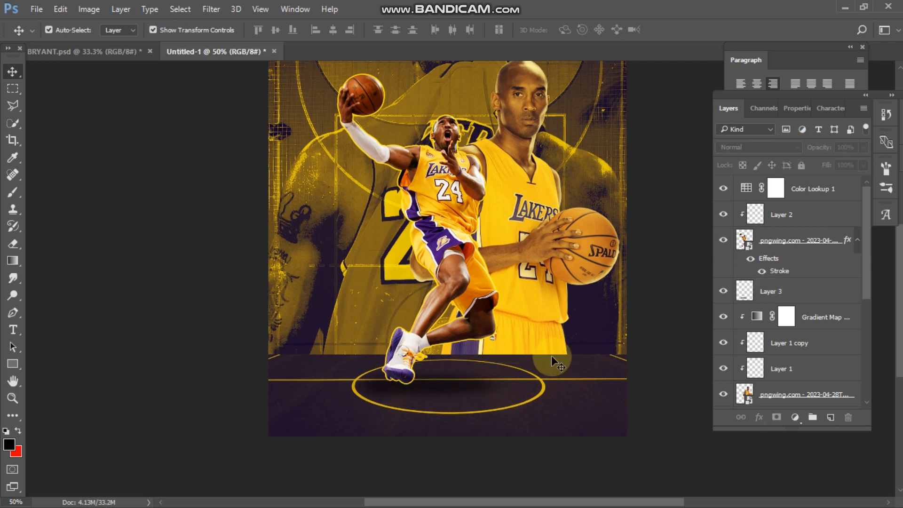
{"action": "key", "text": "ctrl+minus"}
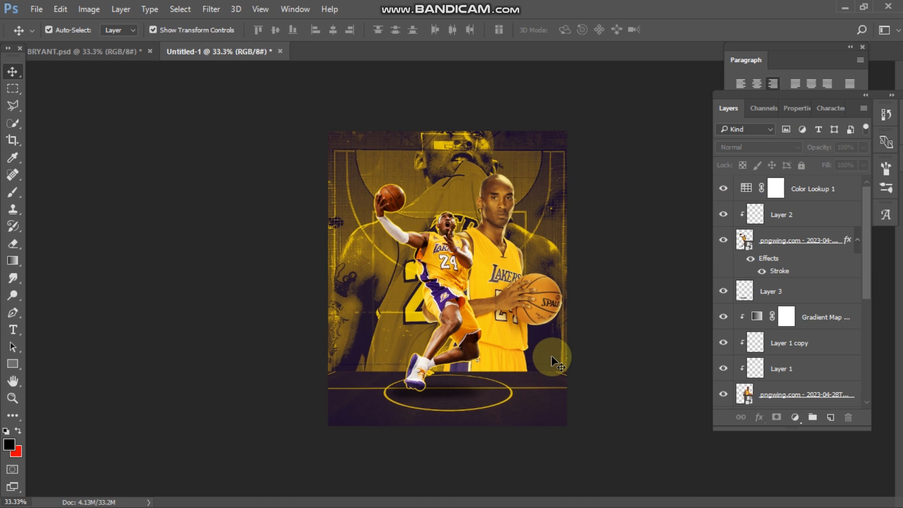
{"action": "left_click", "coordinate": [782, 215]}
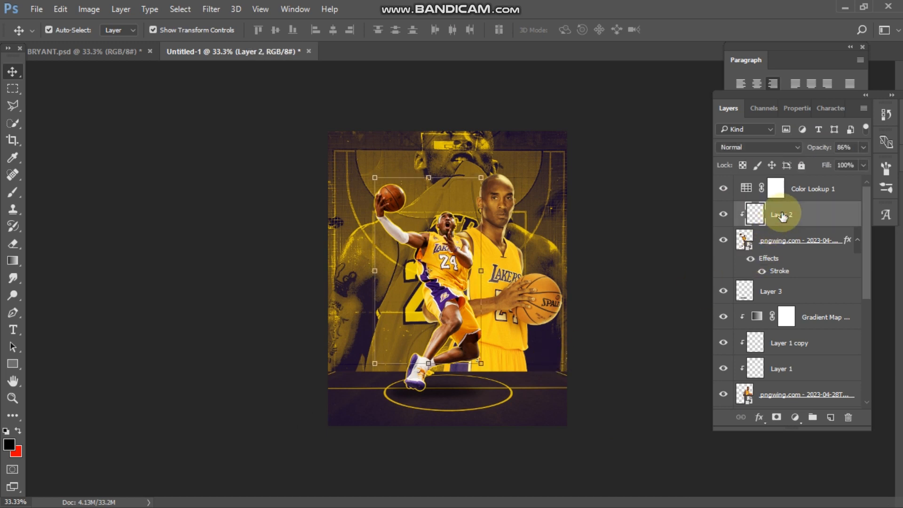
{"action": "left_click", "coordinate": [789, 294]}
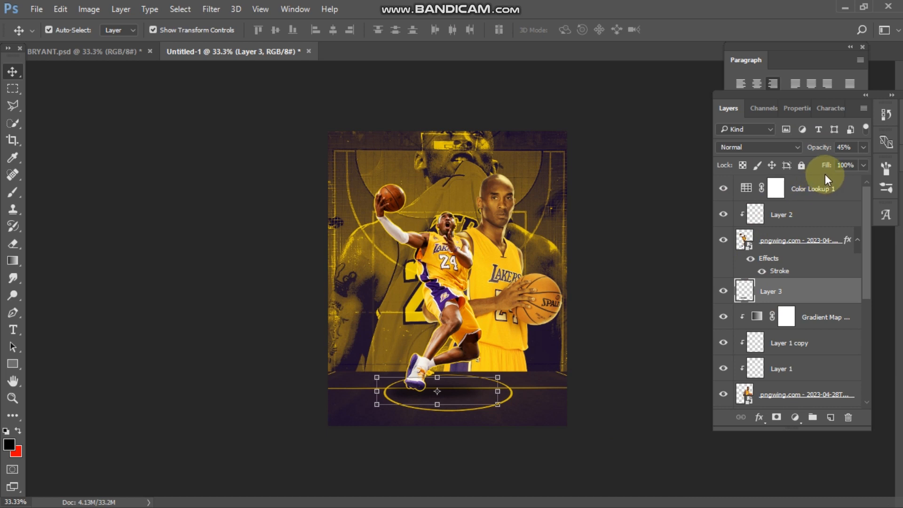
{"action": "mouse_move", "coordinate": [826, 147]}
{"action": "left_mouse_down"}
{"action": "mouse_move", "coordinate": [855, 150]}
{"action": "mouse_move", "coordinate": [814, 153]}
{"action": "left_mouse_up"}
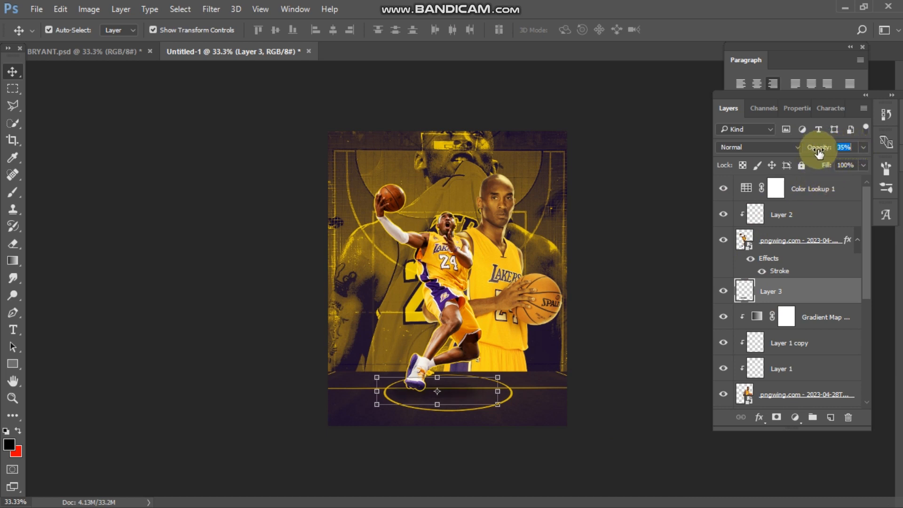
{"action": "left_click", "coordinate": [612, 232]}
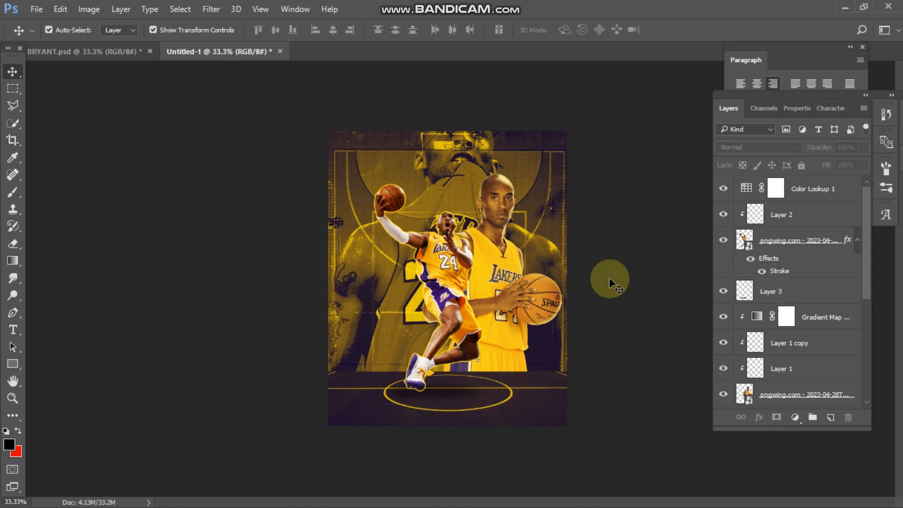
- Enable the second Gradient Overlay in the jumping player's layer style, using the linear dark-to-transparent gradient at 90°
{"action": "left_click", "coordinate": [803, 260]}
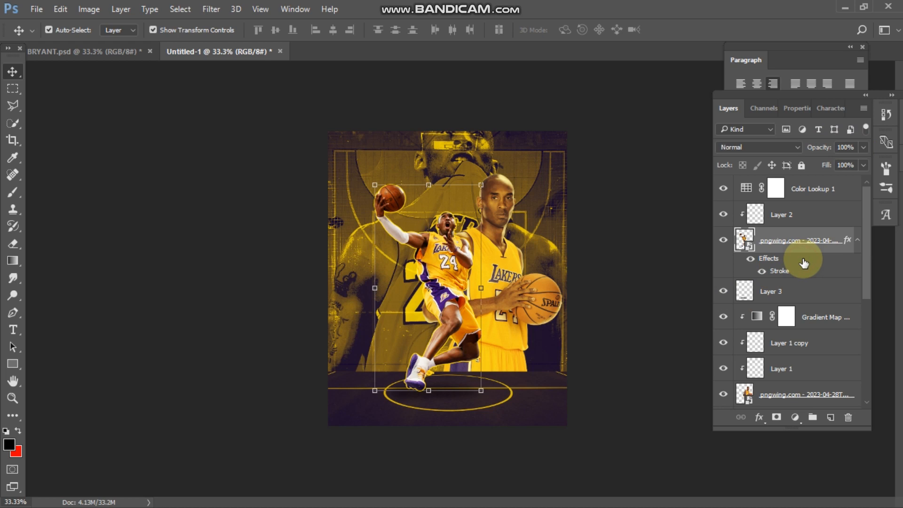
{"action": "right_click", "coordinate": [799, 241]}
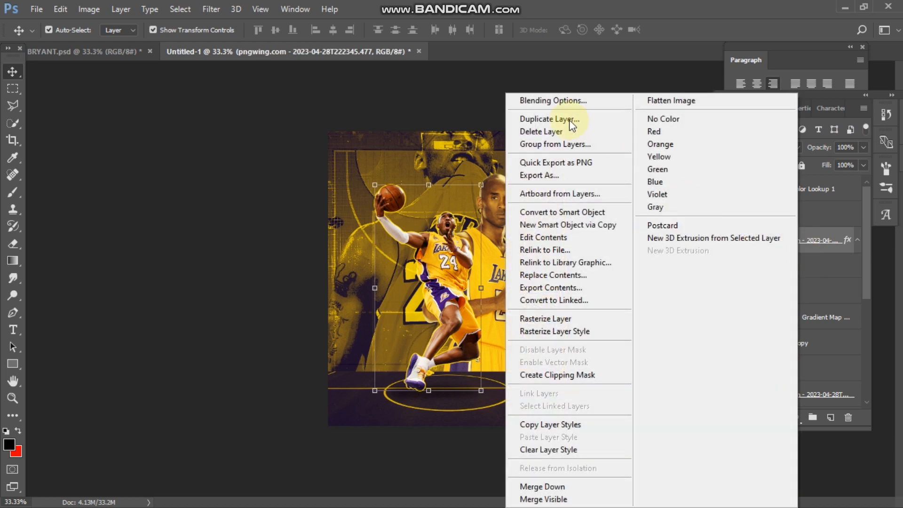
{"action": "left_click", "coordinate": [572, 100]}
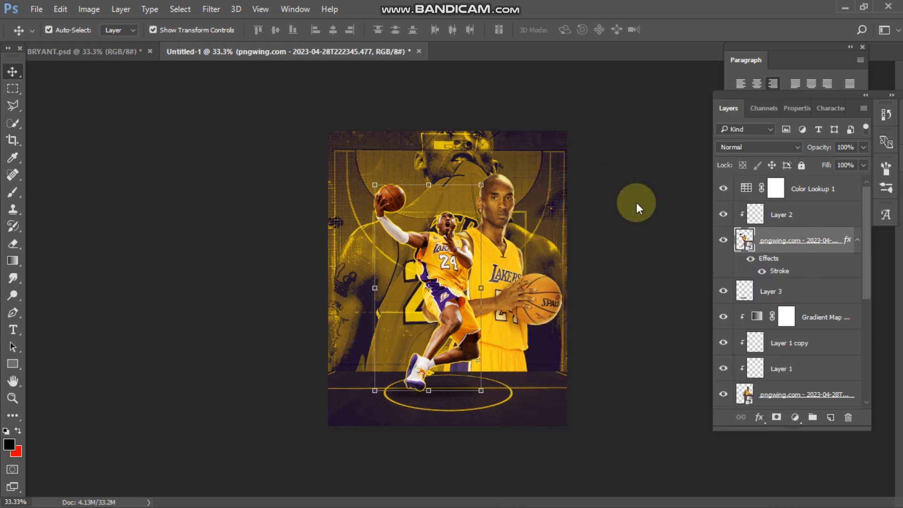
{"action": "left_click_drag", "start_coordinate": [460, 149], "coordinate": [503, 125]}
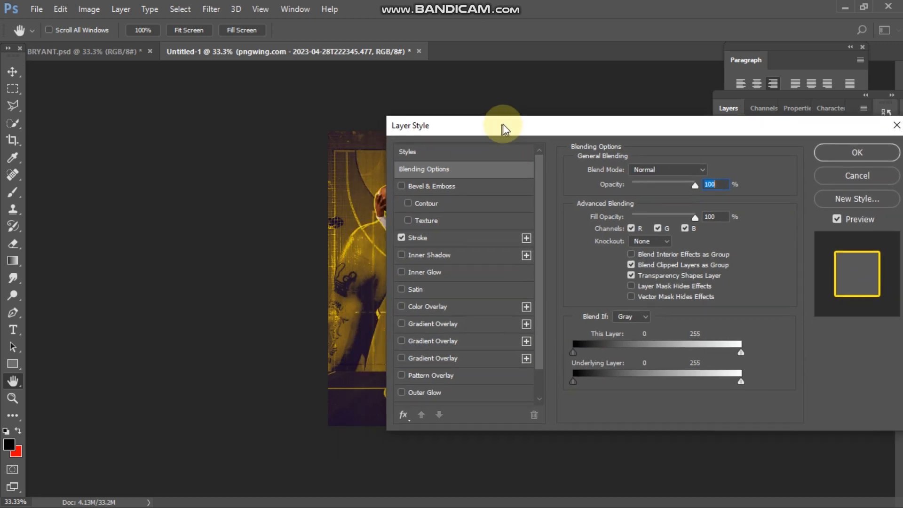
{"action": "left_click", "coordinate": [402, 340]}
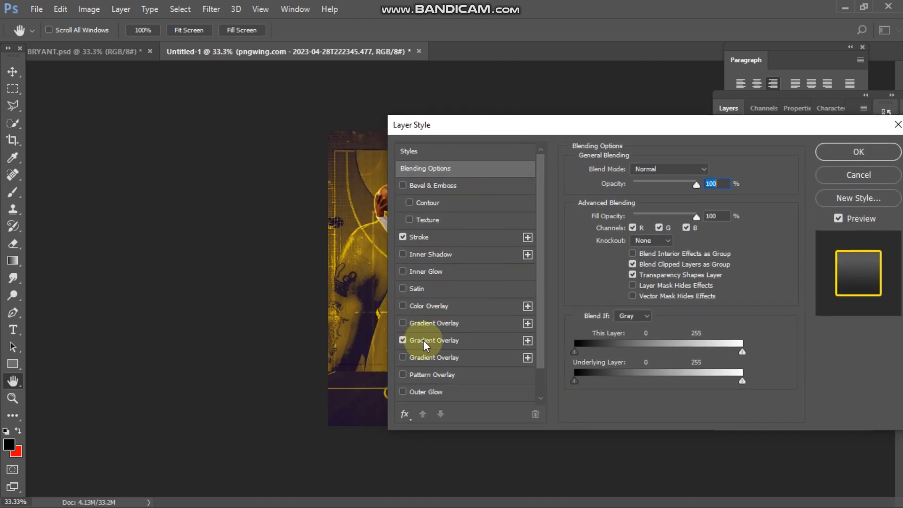
{"action": "left_click", "coordinate": [423, 340]}
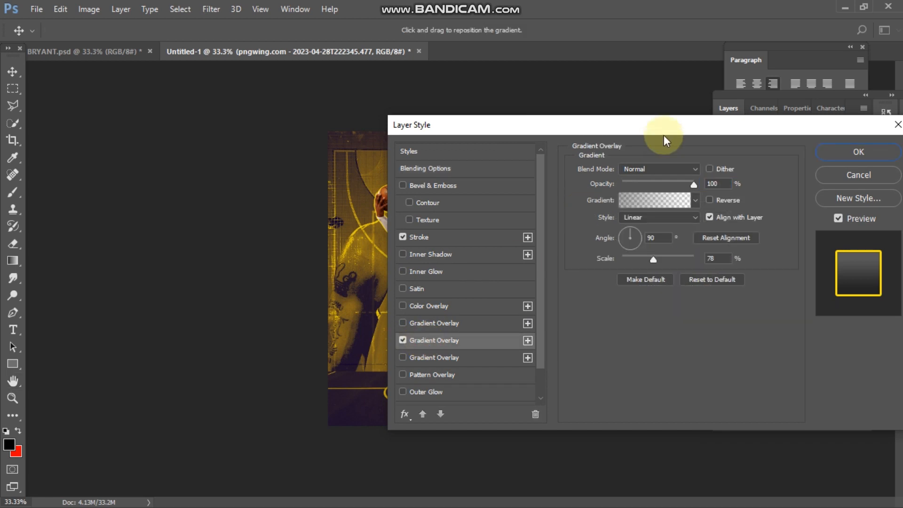
{"action": "left_click_drag", "start_coordinate": [627, 127], "coordinate": [749, 106]}
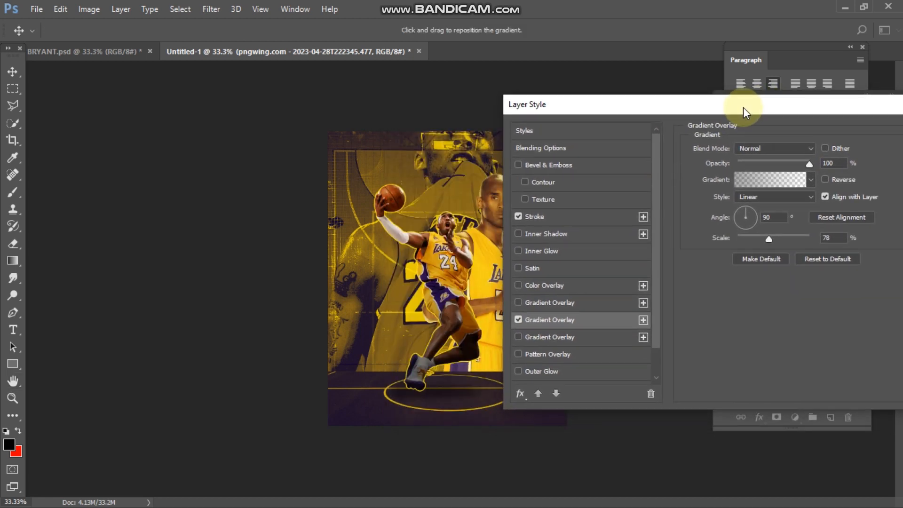
- Compare the jumping player with the Gradient Overlay off and on, keep its scale at 78%, and apply the layer style
{"action": "left_click", "coordinate": [518, 320]}
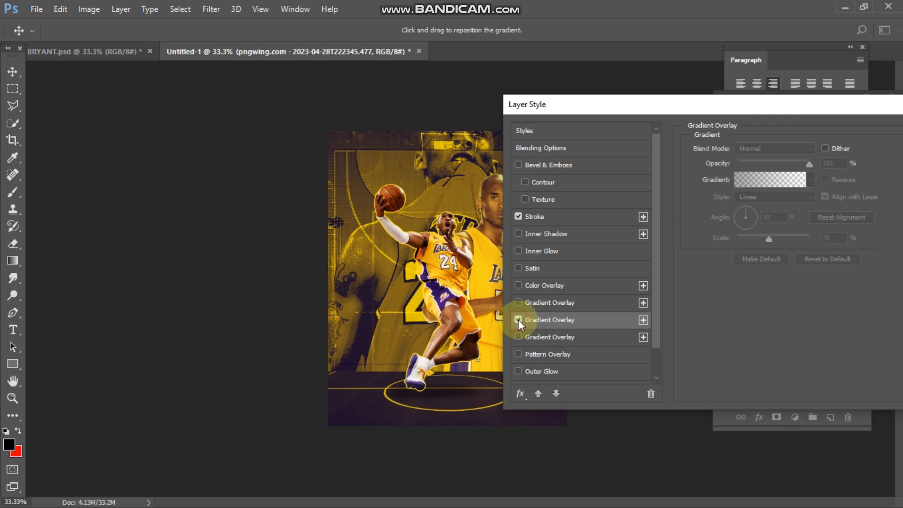
{"action": "left_click", "coordinate": [518, 320]}
{"action": "left_click", "coordinate": [517, 319]}
{"action": "left_click", "coordinate": [518, 319]}
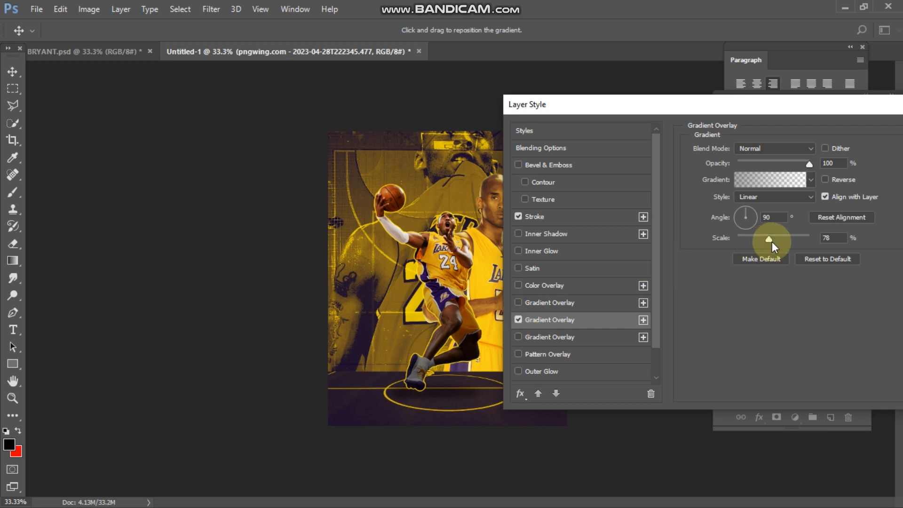
{"action": "mouse_move", "coordinate": [768, 238]}
{"action": "left_mouse_down"}
{"action": "mouse_move", "coordinate": [785, 238]}
{"action": "mouse_move", "coordinate": [708, 241]}
{"action": "mouse_move", "coordinate": [792, 245]}
{"action": "mouse_move", "coordinate": [720, 244]}
{"action": "mouse_move", "coordinate": [780, 238]}
{"action": "mouse_move", "coordinate": [757, 238]}
{"action": "mouse_move", "coordinate": [769, 239]}
{"action": "left_mouse_up"}
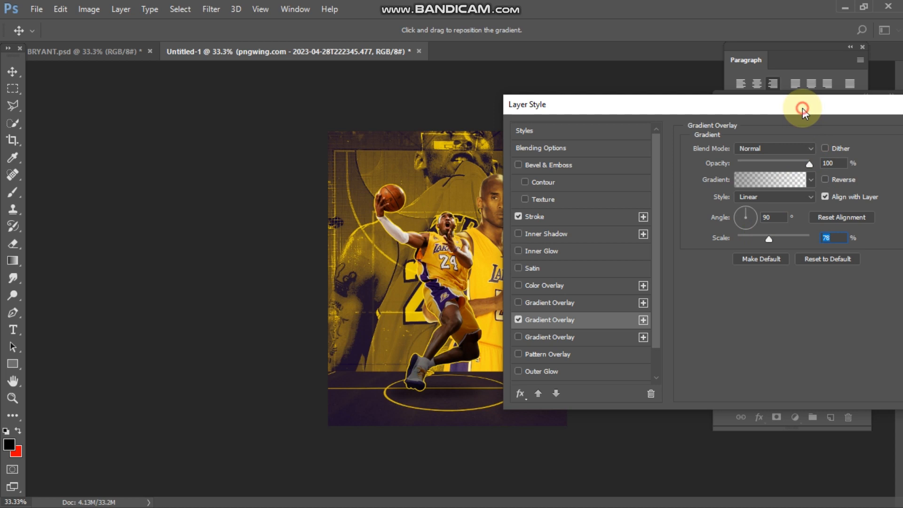
{"action": "left_click_drag", "start_coordinate": [802, 109], "coordinate": [679, 103]}
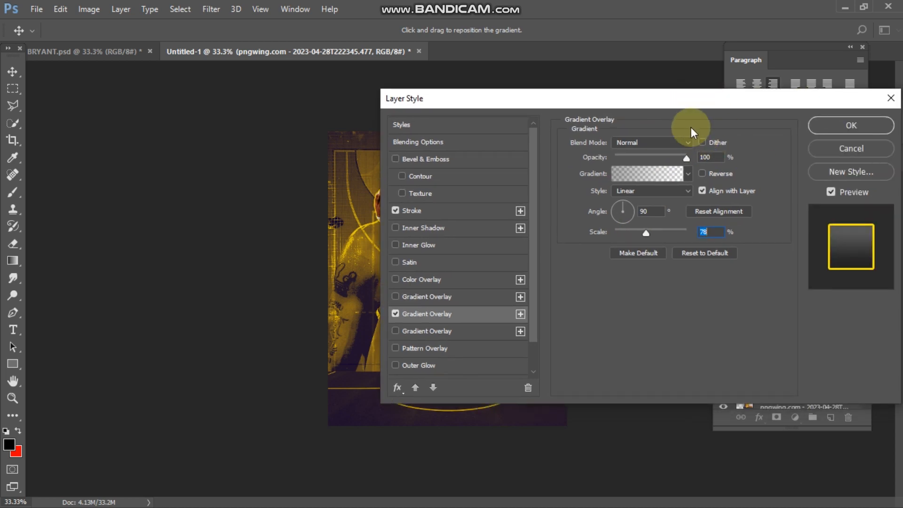
{"action": "left_click", "coordinate": [833, 126]}
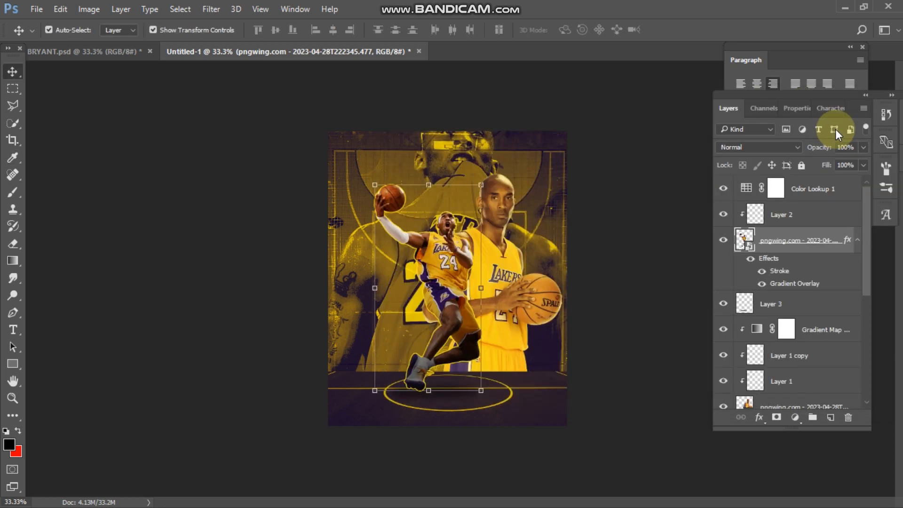
{"action": "left_click", "coordinate": [624, 218]}
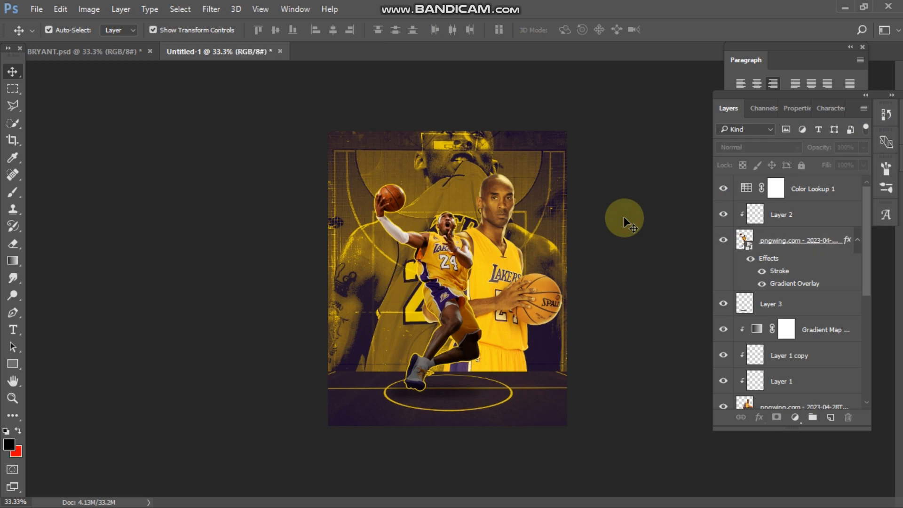
- Add the text "Kobe" in the brushield font at 72 pt on the background beside the jumping player
{"action": "key", "text": "ctrl+plus"}
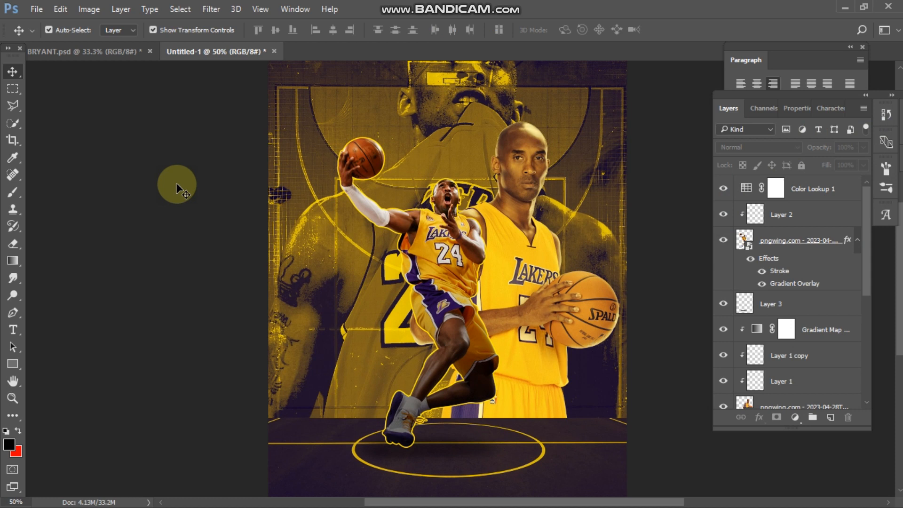
{"action": "left_click", "coordinate": [12, 329]}
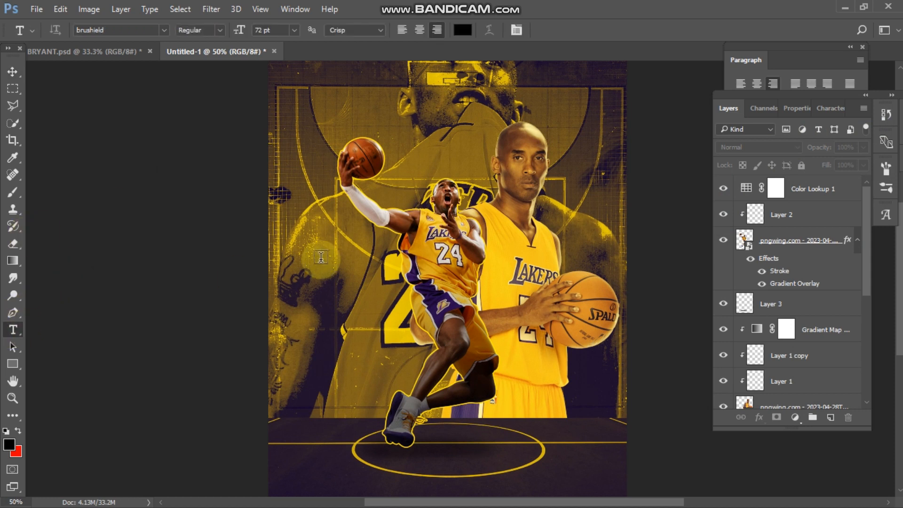
{"action": "left_click", "coordinate": [320, 284]}
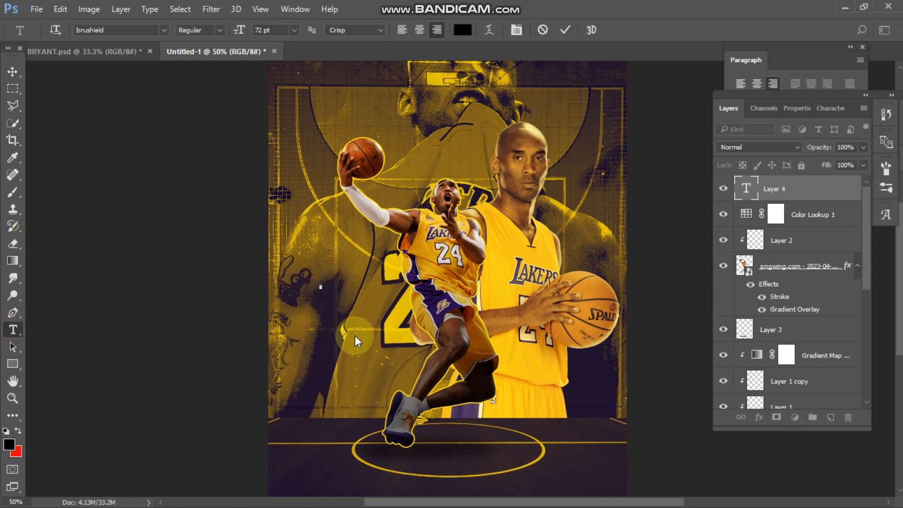
{"action": "type", "text": "Kobe"}
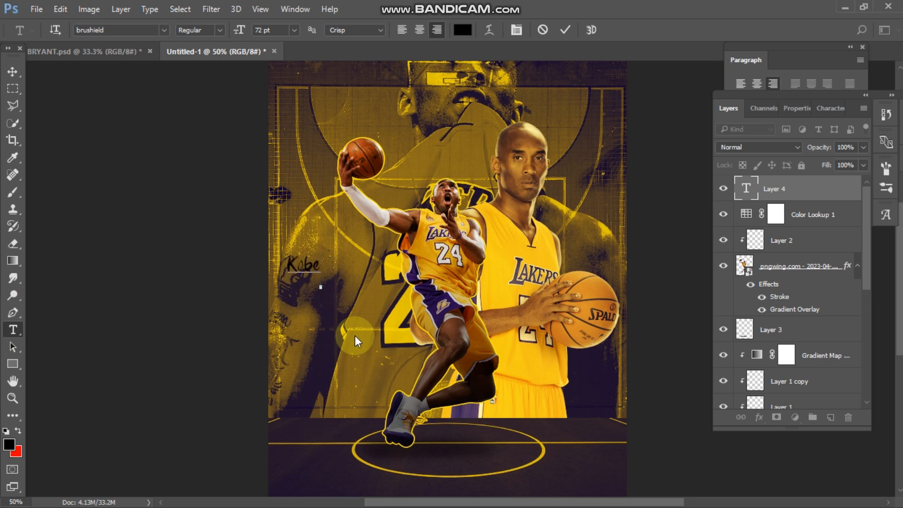
{"action": "left_click", "coordinate": [13, 71]}
- Change the Kobe text color to white
{"action": "left_click", "coordinate": [790, 106]}
{"action": "left_click", "coordinate": [753, 260]}
{"action": "left_click_drag", "start_coordinate": [603, 249], "coordinate": [498, 196]}
{"action": "left_click", "coordinate": [834, 210]}
- Enlarge the Kobe text to about 335% and position it beside the jumping player's shorts
{"action": "key", "text": "ctrl+t"}
{"action": "left_click_drag", "start_coordinate": [320, 253], "coordinate": [399, 191]}
{"action": "left_click_drag", "start_coordinate": [369, 224], "coordinate": [374, 301]}
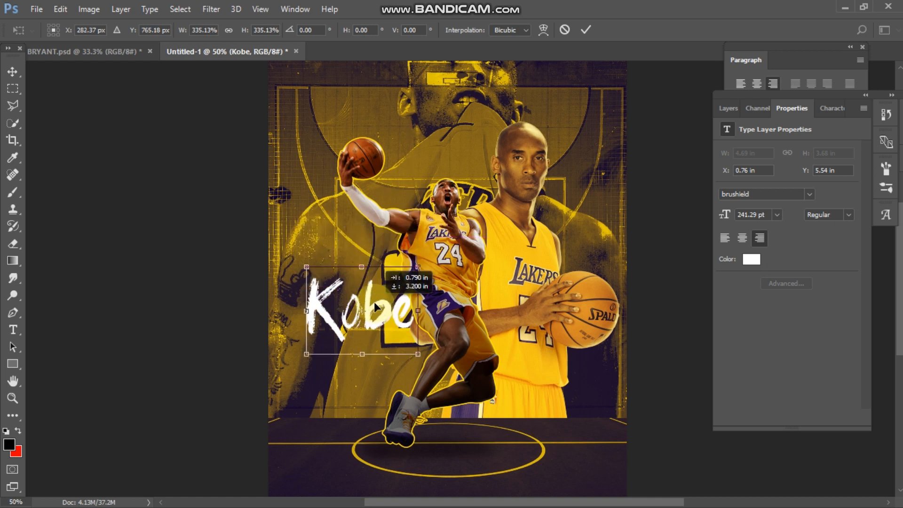
{"action": "left_click", "coordinate": [585, 30]}
- Duplicate the Kobe text layer and move the copy directly below the original word
{"action": "left_click", "coordinate": [728, 108]}
{"action": "left_click_drag", "start_coordinate": [780, 188], "coordinate": [830, 417]}
{"action": "key", "text": "ctrl+t"}
{"action": "left_click_drag", "start_coordinate": [379, 307], "coordinate": [379, 358]}
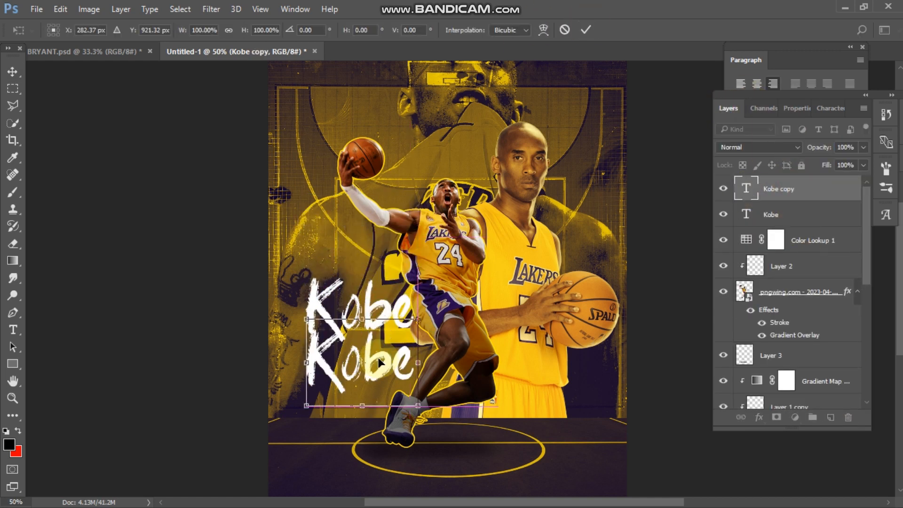
{"action": "left_click", "coordinate": [585, 29]}
- Replace the duplicated text's wording with "BRYANT"
{"action": "left_click", "coordinate": [12, 329]}
{"action": "left_click", "coordinate": [388, 363]}
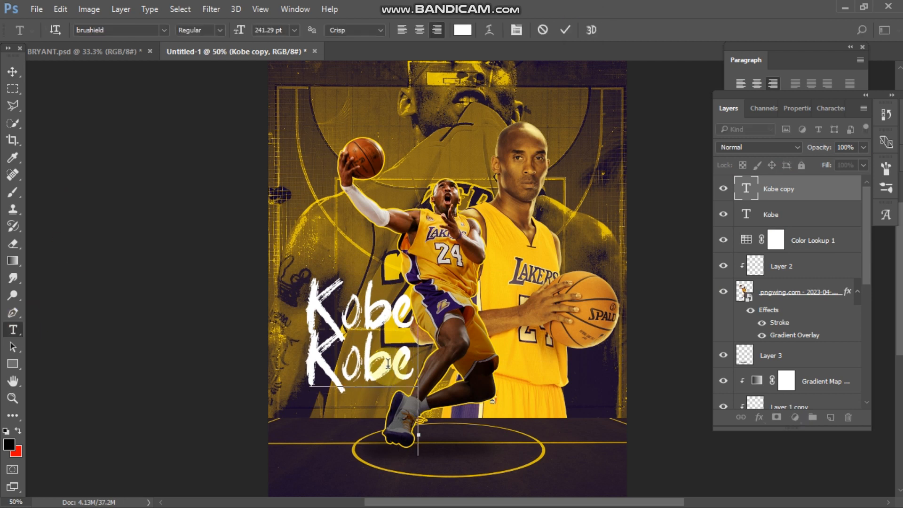
{"action": "key", "text": "ctrl+a"}
{"action": "key", "text": "BackSpace"}
{"action": "type", "text": "BRY"}
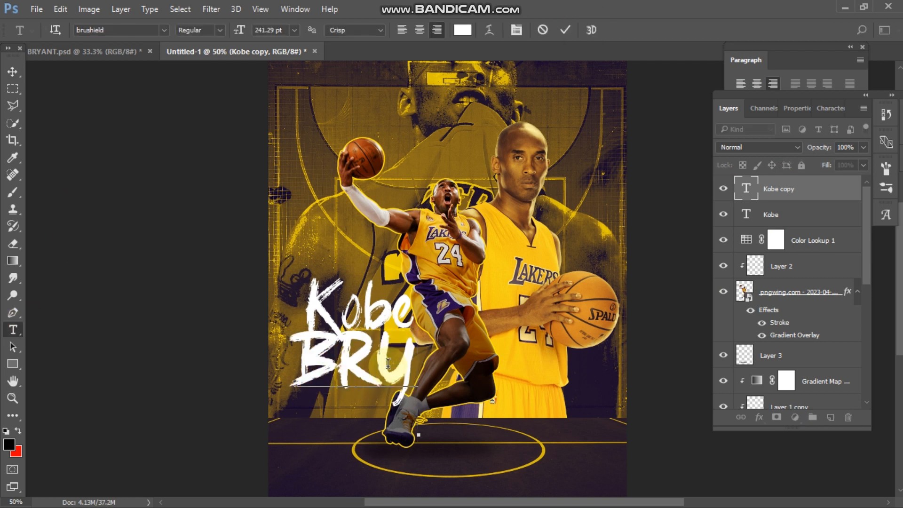
{"action": "type", "text": "ANT"}
{"action": "left_click", "coordinate": [10, 71]}
- Scale down the BRYANT text and position it just beneath Kobe, clear of the jumping player's shoe
{"action": "left_click_drag", "start_coordinate": [180, 412], "coordinate": [268, 369]}
{"action": "mouse_move", "coordinate": [384, 338]}
{"action": "left_mouse_down"}
{"action": "mouse_move", "coordinate": [397, 355]}
{"action": "mouse_move", "coordinate": [384, 348]}
{"action": "mouse_move", "coordinate": [398, 348]}
{"action": "left_mouse_up"}
{"action": "left_click", "coordinate": [585, 29]}
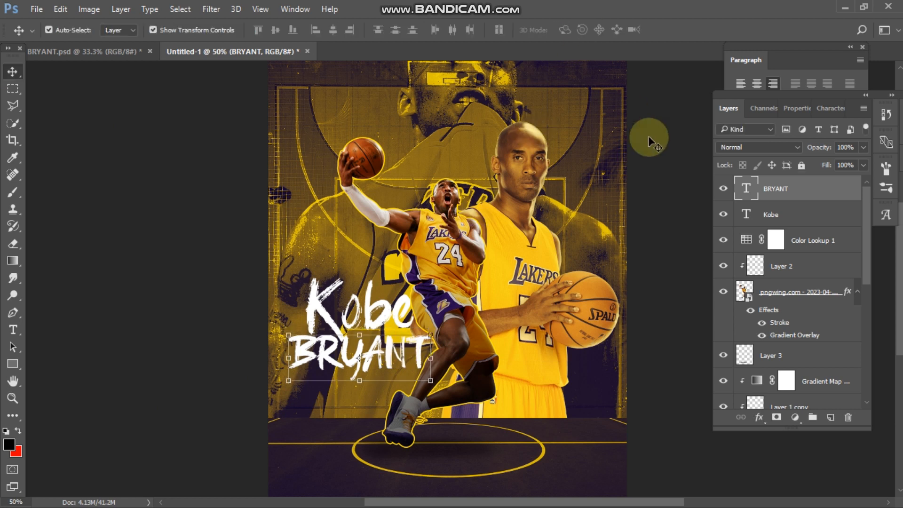
- Embed the NBA logo pngwing.com (70) from Downloads and scale it down to 9.39%
{"action": "key", "text": "ctrl+minus"}
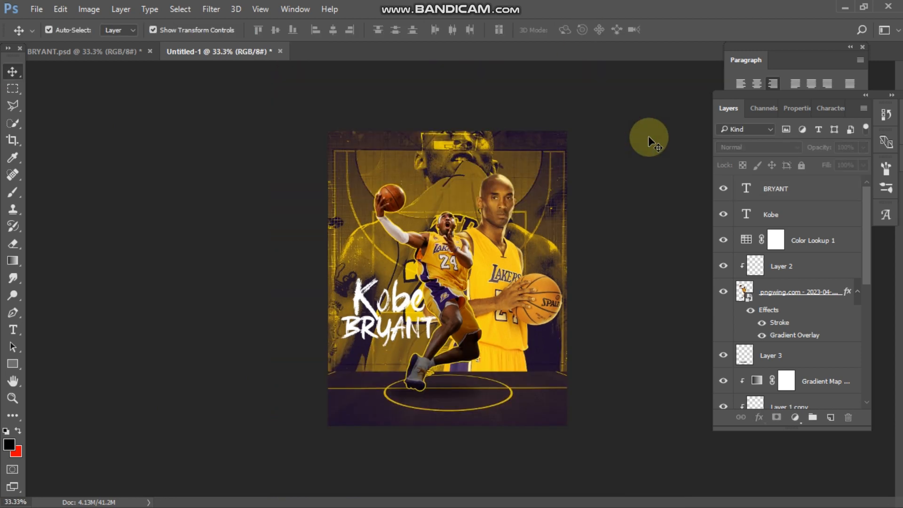
{"action": "left_click", "coordinate": [36, 9]}
{"action": "left_click", "coordinate": [71, 250]}
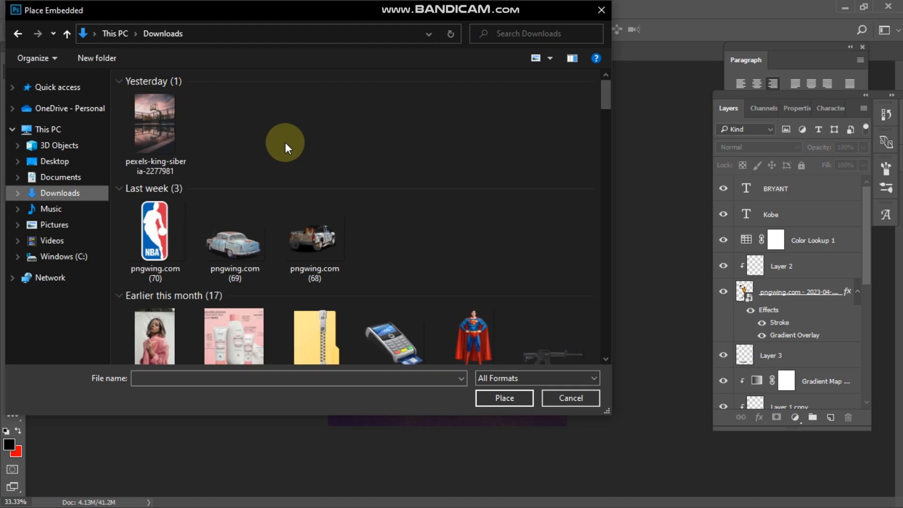
{"action": "double_click", "coordinate": [161, 242]}
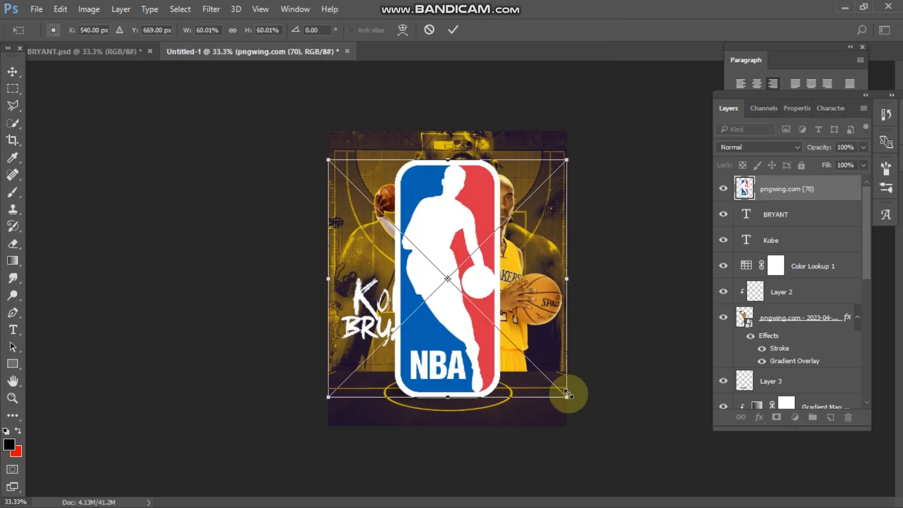
{"action": "left_click_drag", "start_coordinate": [567, 397], "coordinate": [358, 373]}
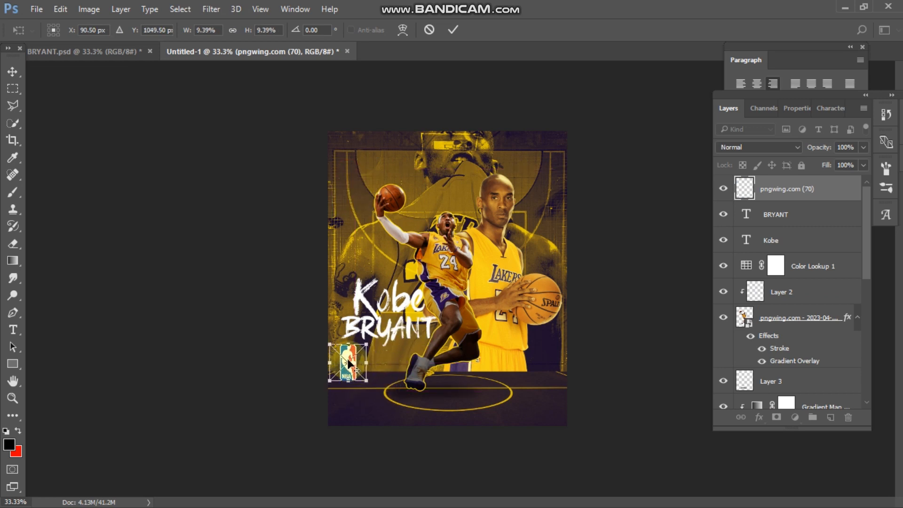
- Position the NBA logo beneath the start of BRYANT, at about X 143.5 px and Y 1053.5 px, and commit the placement
{"action": "key", "text": "ctrl+plus"}
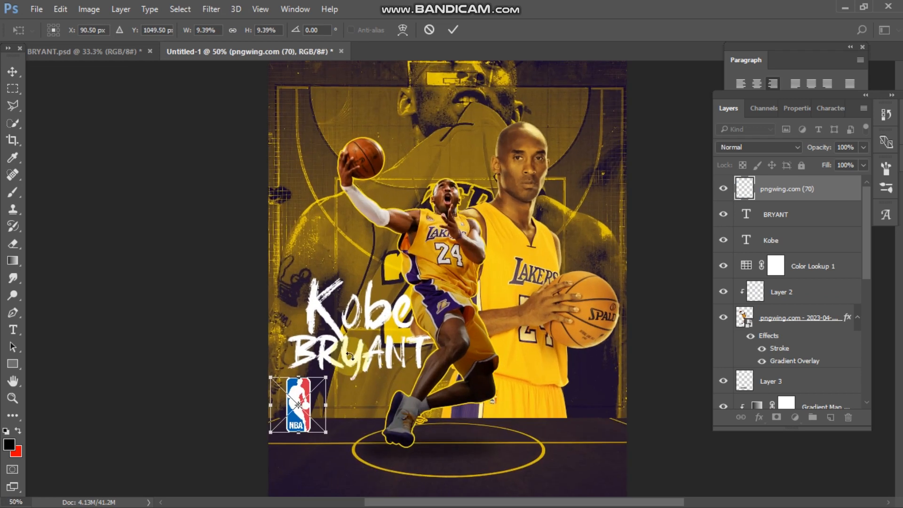
{"action": "scroll", "coordinate": [350, 356], "scroll_direction": "down", "scroll_amount": 2}
{"action": "left_click_drag", "start_coordinate": [293, 292], "coordinate": [310, 294]}
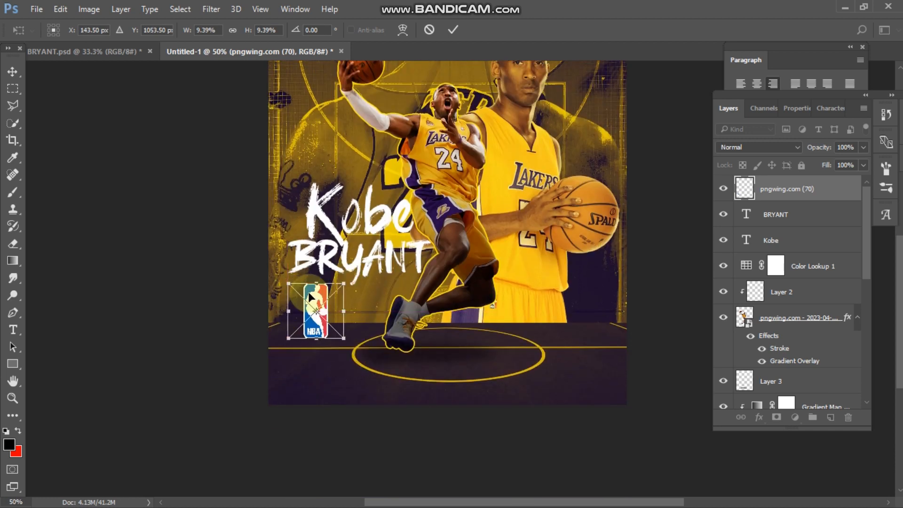
{"action": "key", "text": "Return"}
- Embed the Los Angeles Lakers logo from the Documents folder into the poster
{"action": "left_click", "coordinate": [36, 9]}
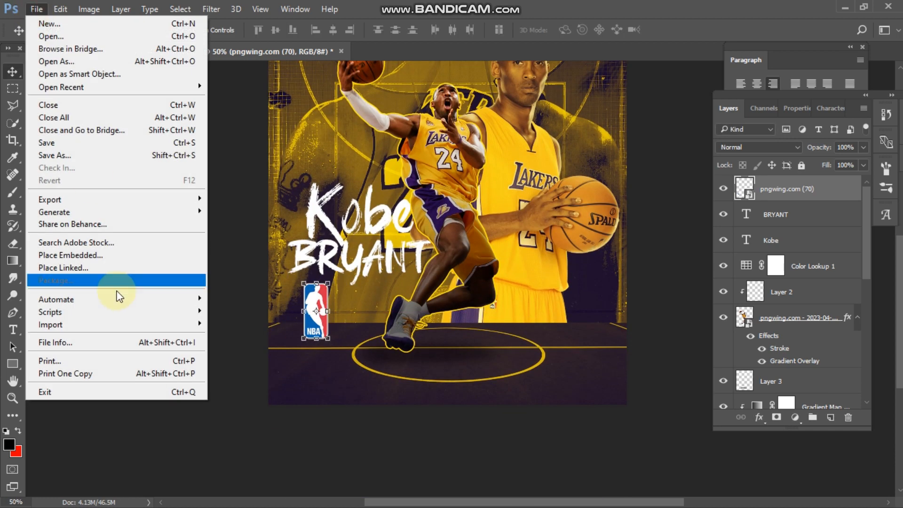
{"action": "left_click", "coordinate": [83, 255]}
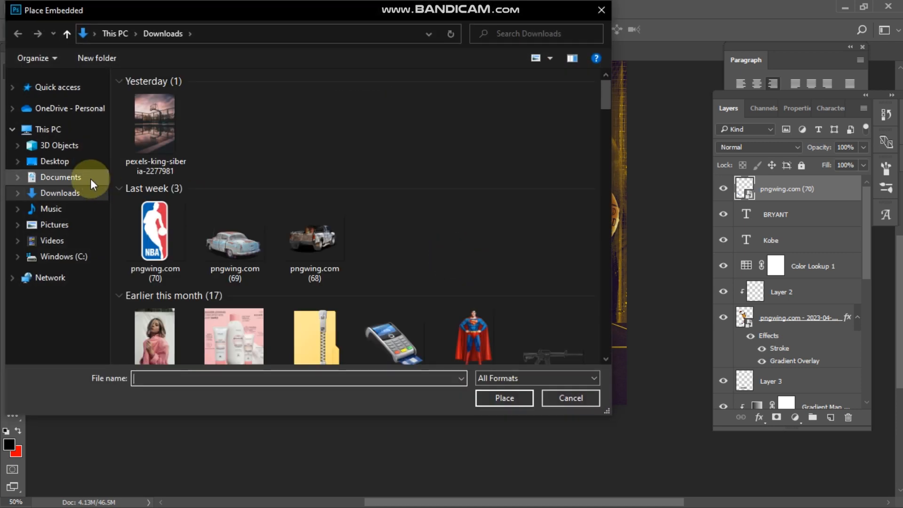
{"action": "left_click", "coordinate": [90, 178]}
{"action": "scroll", "coordinate": [354, 271], "scroll_direction": "down", "scroll_amount": 5}
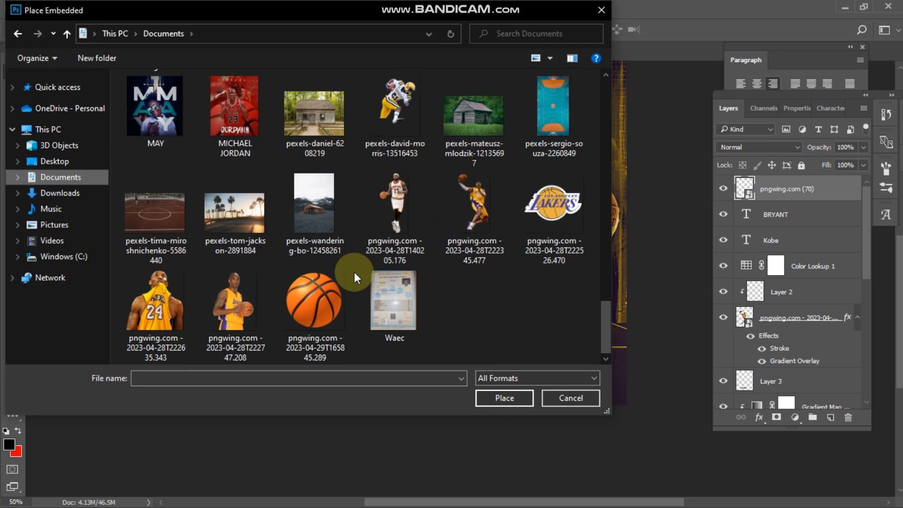
{"action": "double_click", "coordinate": [576, 211]}
- Shrink the Lakers logo to 8.96%, position it beside the NBA logo, and deselect it
{"action": "left_click_drag", "start_coordinate": [628, 411], "coordinate": [390, 183]}
{"action": "left_click_drag", "start_coordinate": [321, 133], "coordinate": [387, 312]}
{"action": "left_click_drag", "start_coordinate": [445, 237], "coordinate": [390, 297]}
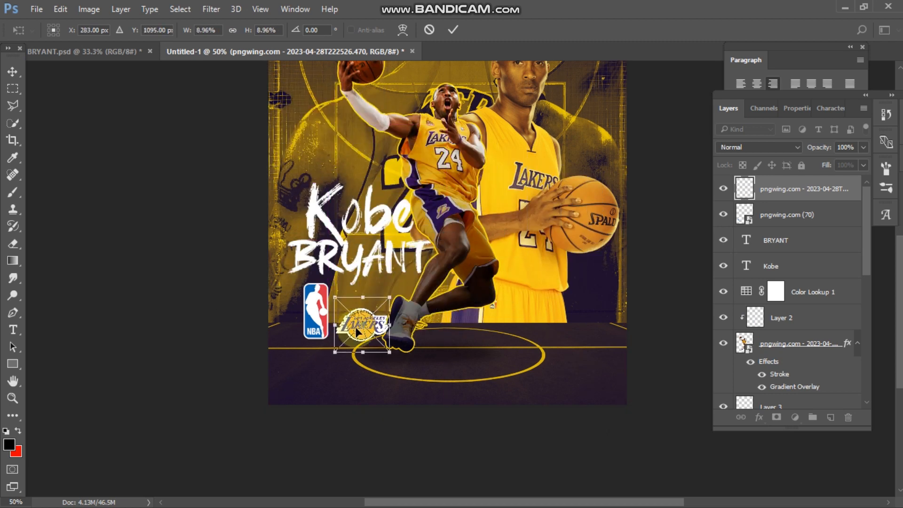
{"action": "left_click_drag", "start_coordinate": [359, 337], "coordinate": [353, 318]}
{"action": "left_click", "coordinate": [450, 32]}
{"action": "left_click", "coordinate": [224, 352]}
- Select the NBA and Lakers logos together, scale them to about 75%, and position them just beneath BRYANT
{"action": "key", "text": "ctrl+minus"}
{"action": "key", "text": "ctrl+plus"}
{"action": "scroll", "coordinate": [358, 364], "scroll_direction": "down", "scroll_amount": 1}
{"action": "scroll", "coordinate": [359, 366], "scroll_direction": "down", "scroll_amount": 3}
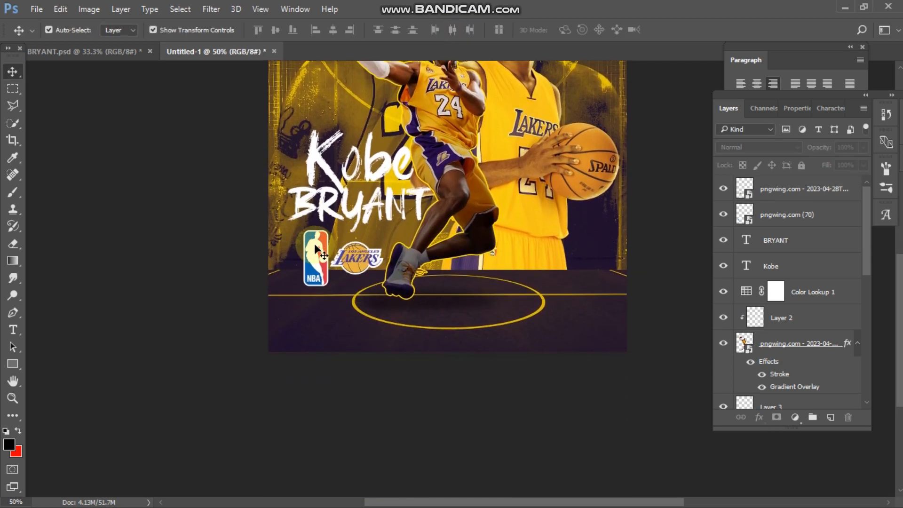
{"action": "left_click", "coordinate": [324, 257]}
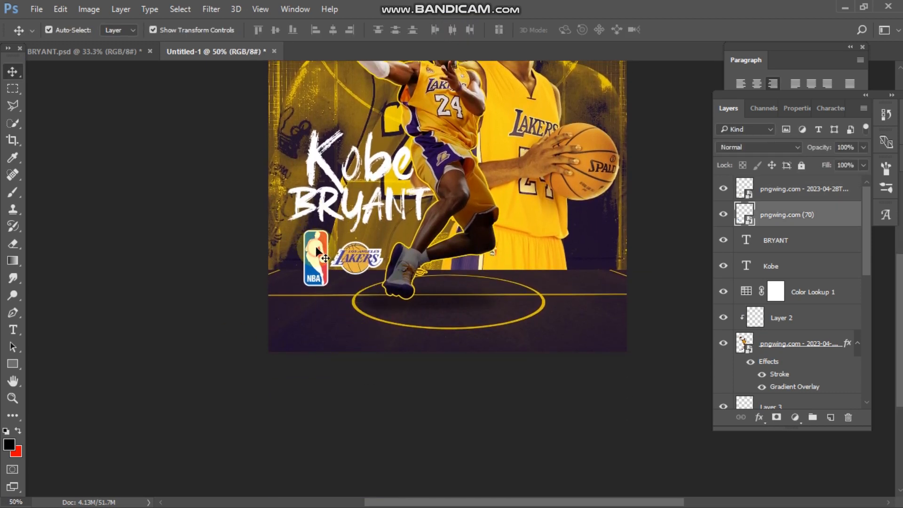
{"action": "left_click", "coordinate": [355, 265], "text": "shift"}
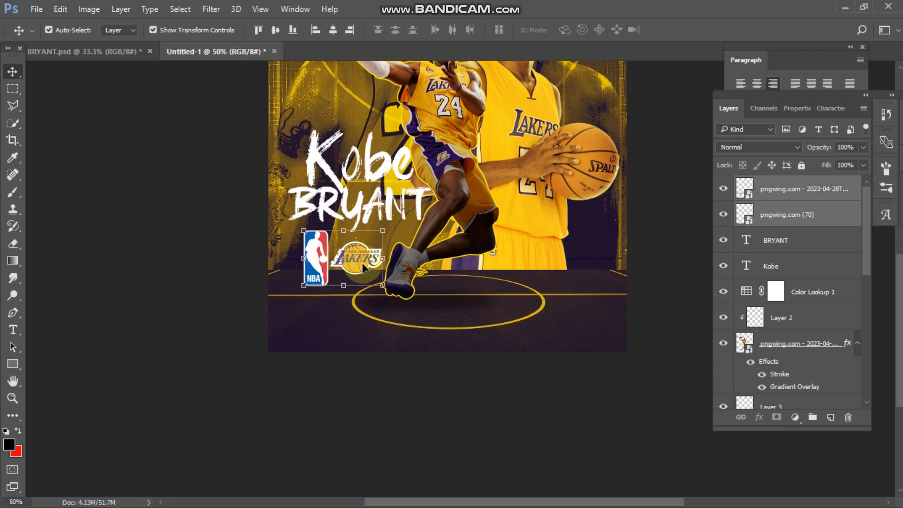
{"action": "left_click", "coordinate": [382, 286]}
{"action": "left_click_drag", "start_coordinate": [381, 286], "coordinate": [357, 249]}
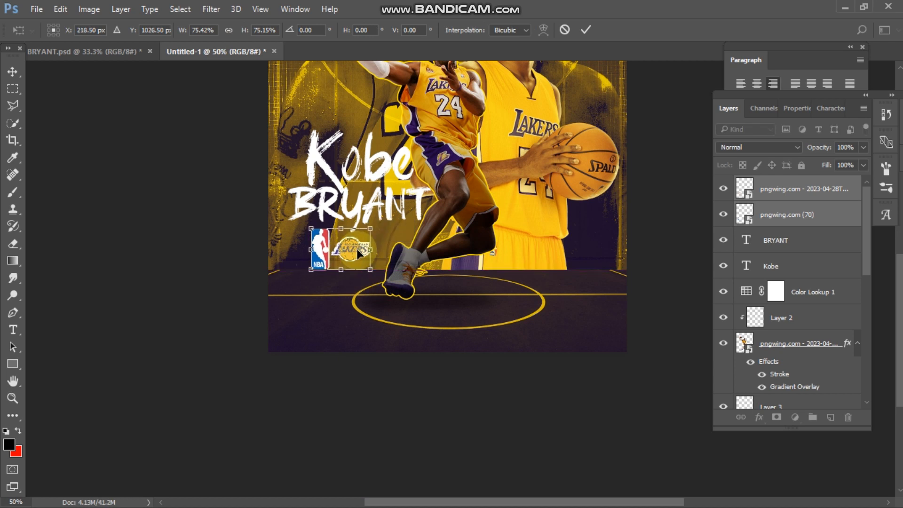
{"action": "key", "text": "Return"}
- Deselect the logos and review the whole poster fitted to the window
{"action": "left_click", "coordinate": [270, 411]}
{"action": "key", "text": "ctrl+minus"}
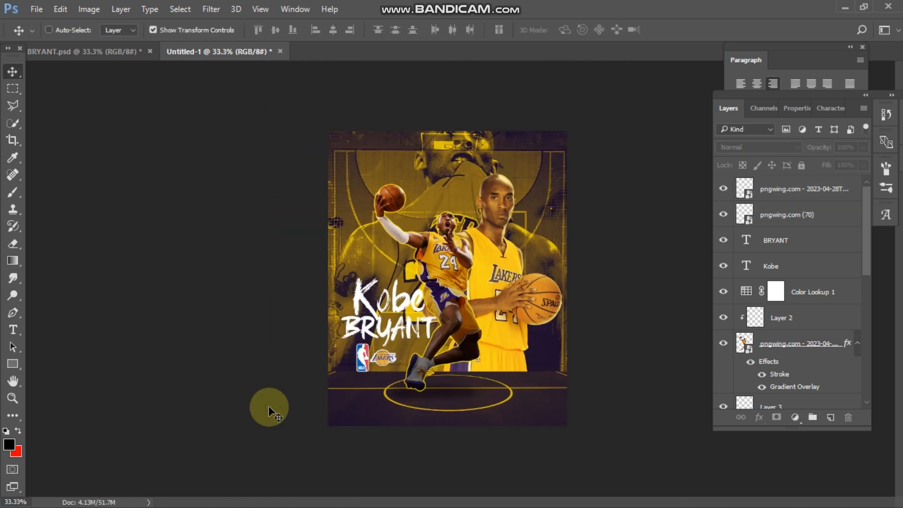
{"action": "key", "text": "ctrl+0"}
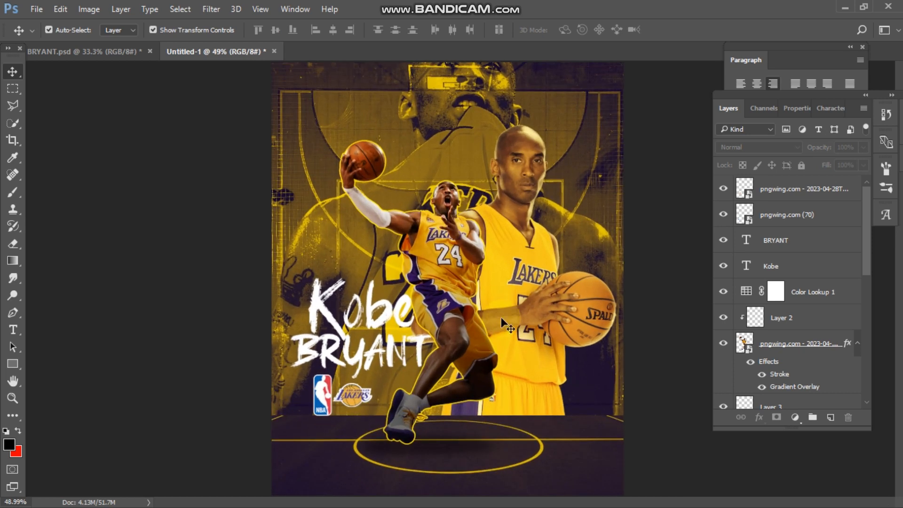